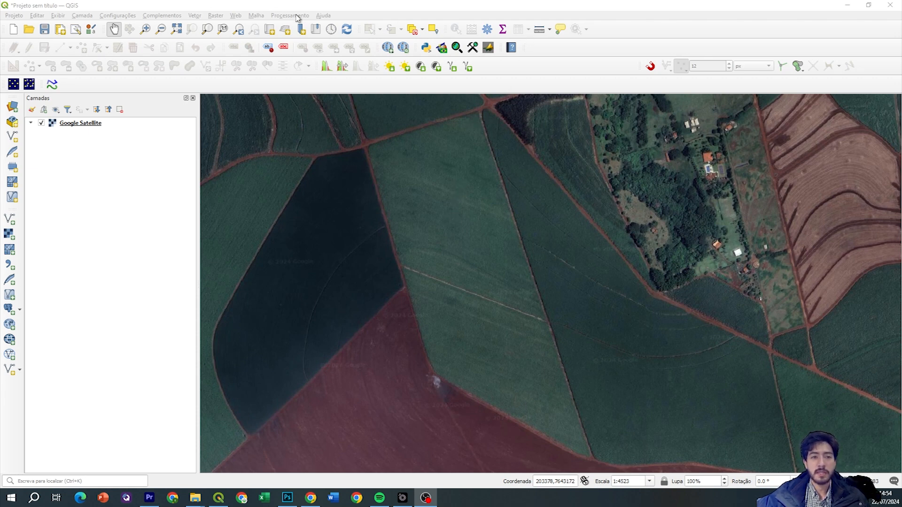
Drag Pontos_sirgas2000_utm23s.shp from the Pontos folder into QGIS as a point layer over Google Satellite
left_click(337, 16)
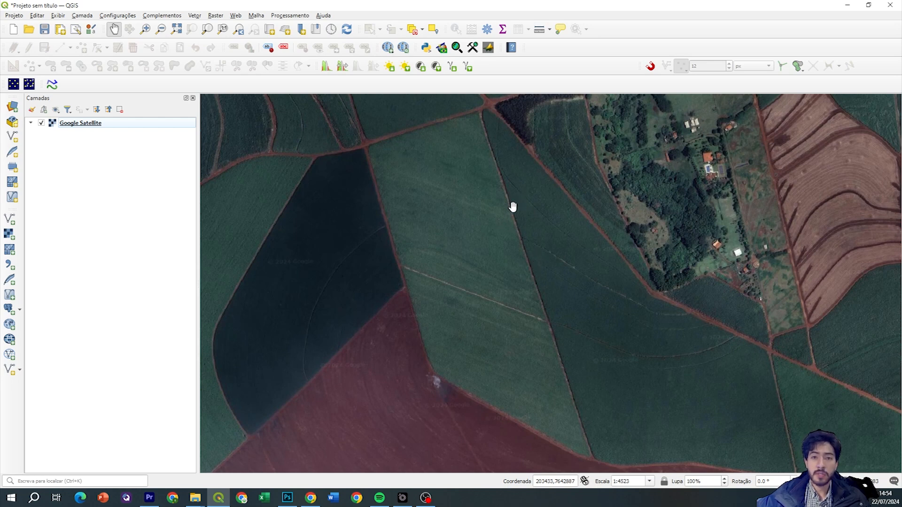
mouse_move(491, 259)
left_mouse_down()
mouse_move(500, 248)
mouse_move(504, 257)
left_mouse_up()
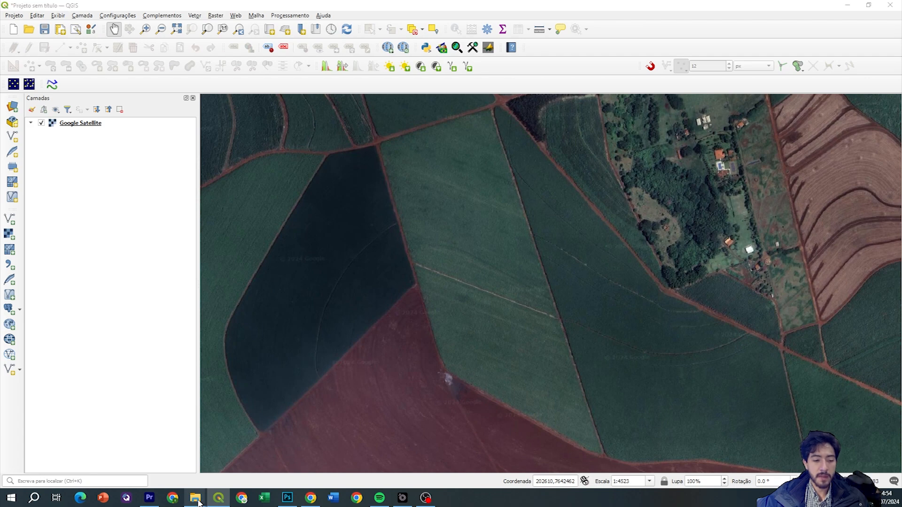
mouse_move(190, 490)
left_click(171, 455)
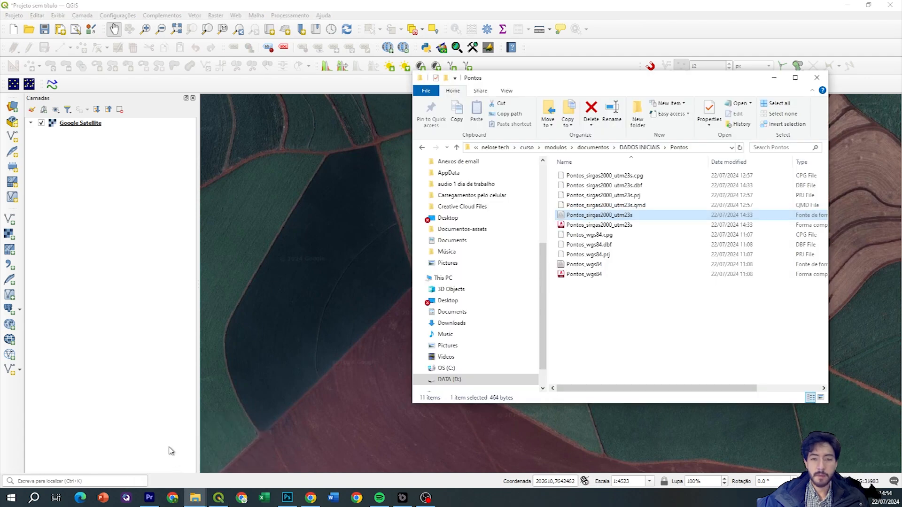
left_click(620, 319)
left_click(614, 216)
left_click_drag(624, 217, 124, 178)
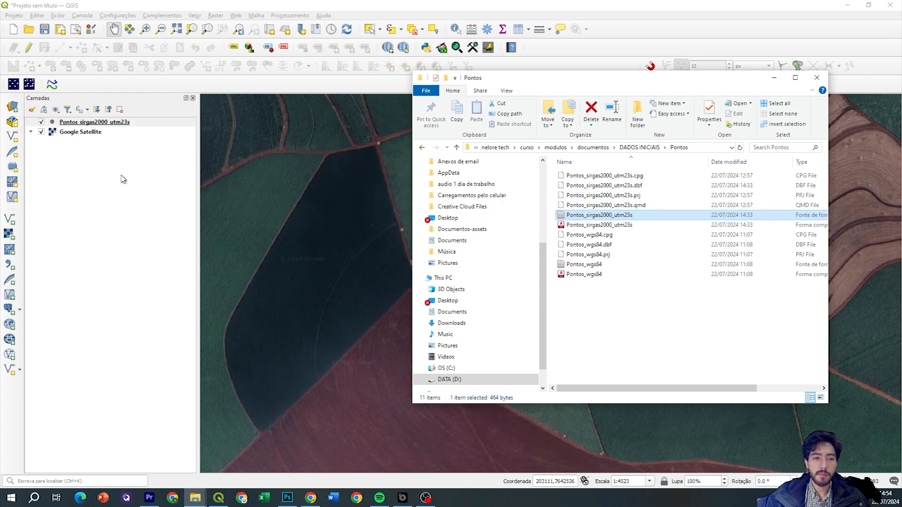
left_click(343, 201)
Remove the Pontos_sirgas2000_utm23s layer with Remover camada and confirm with OK
scroll(397, 151, "up", 1)
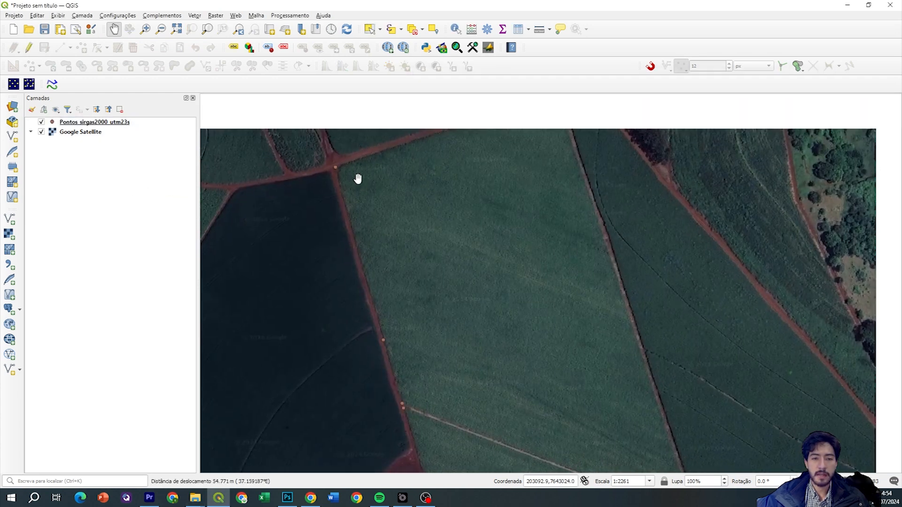
left_click(111, 123)
left_click_drag(443, 205, 398, 201)
scroll(399, 201, "down", 1)
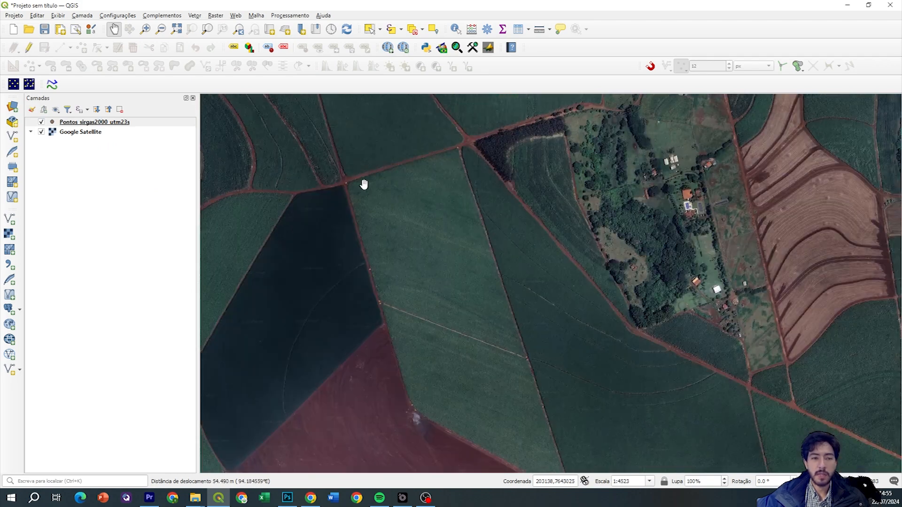
right_click(158, 123)
left_click(185, 220)
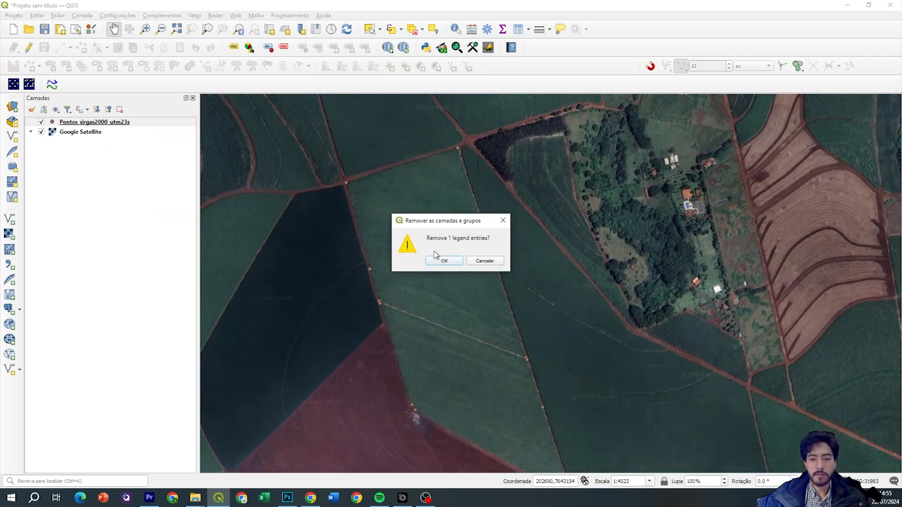
left_click(443, 259)
left_click_drag(441, 304, 469, 255)
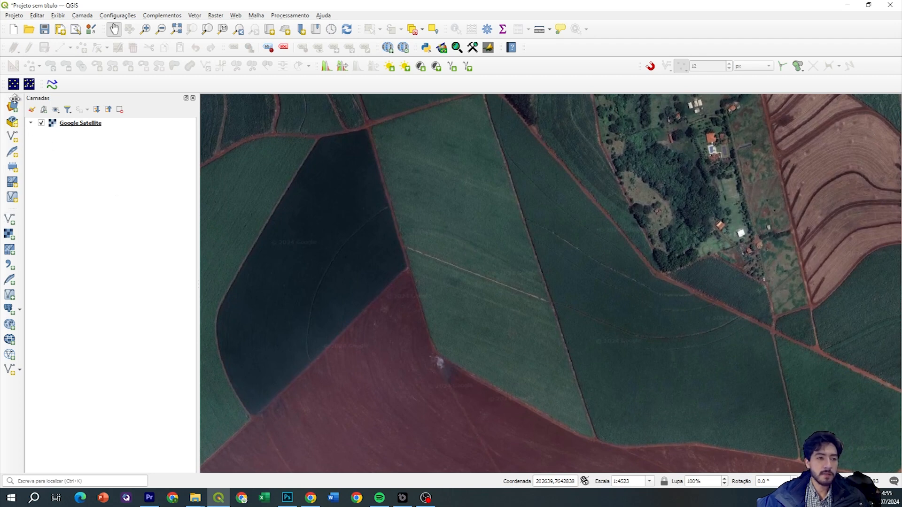
right_click(633, 16)
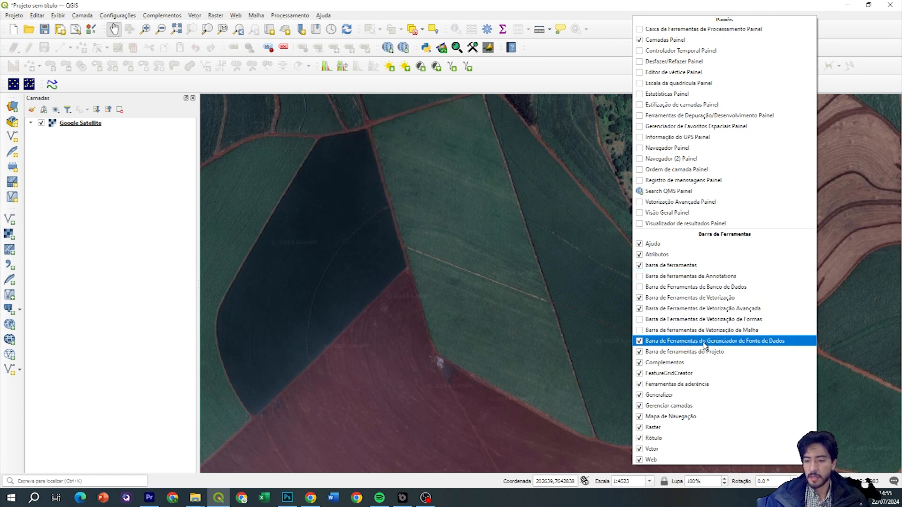
left_click(732, 342)
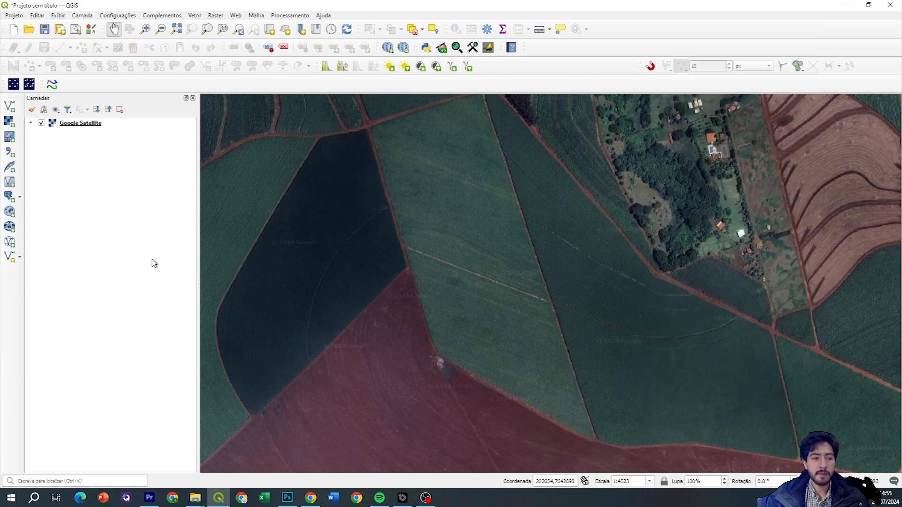
right_click(662, 27)
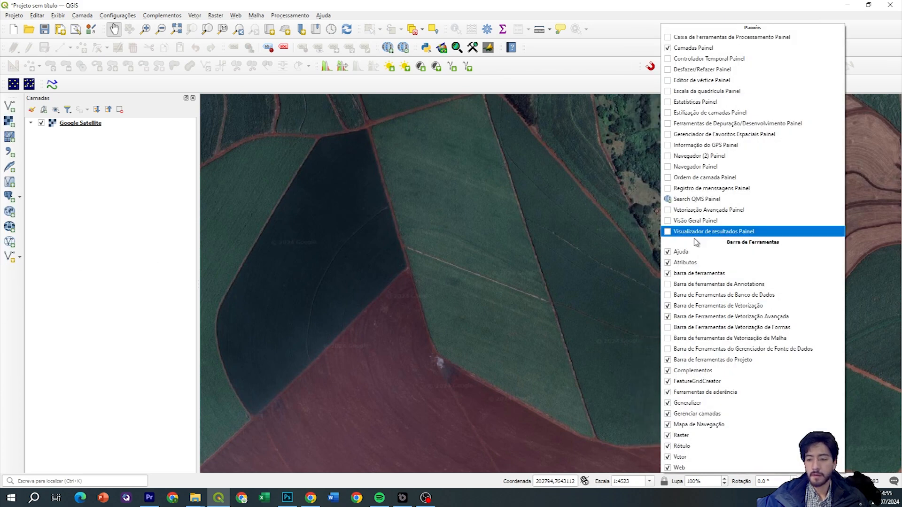
left_click(714, 345)
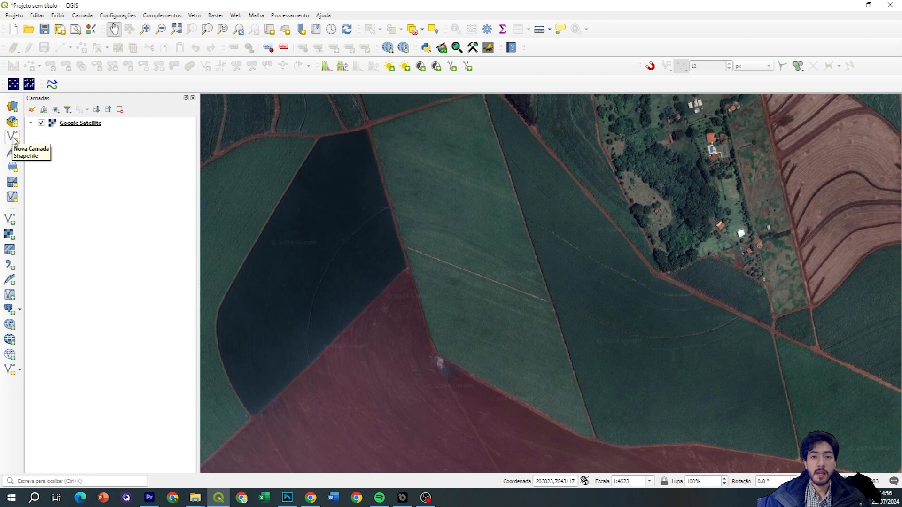
Start adding a vector layer with the File source type and browse for the file
left_click(12, 218)
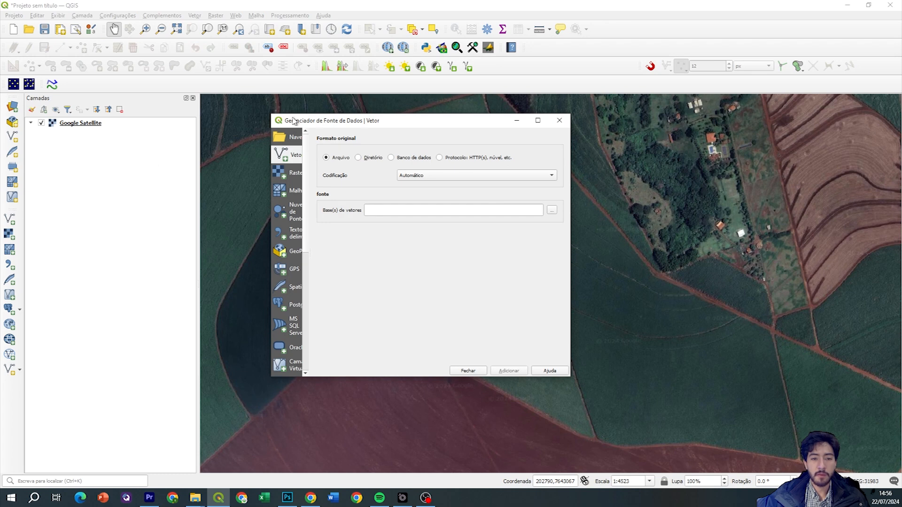
left_click_drag(342, 117, 348, 108)
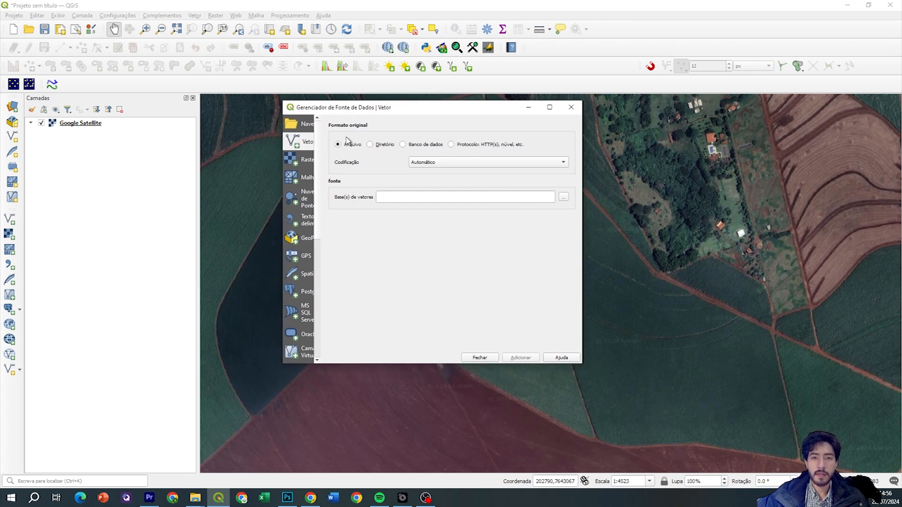
left_click(374, 147)
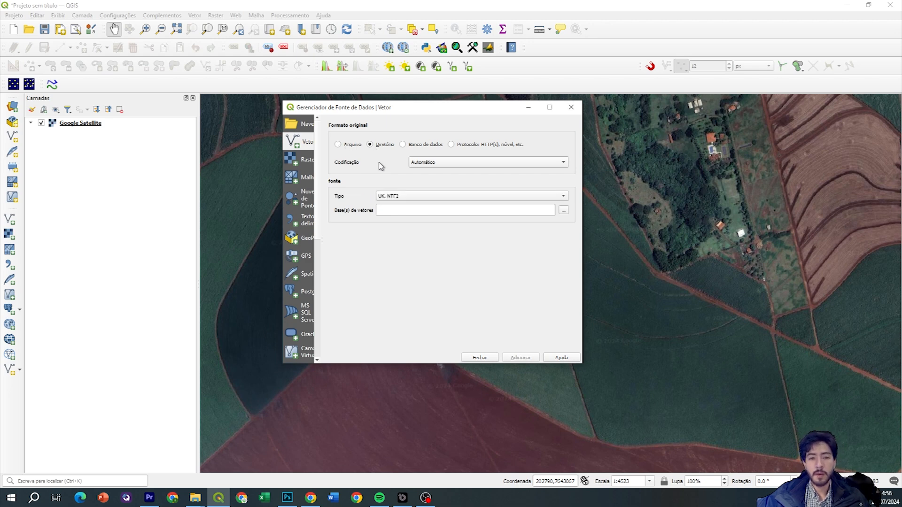
left_click(351, 147)
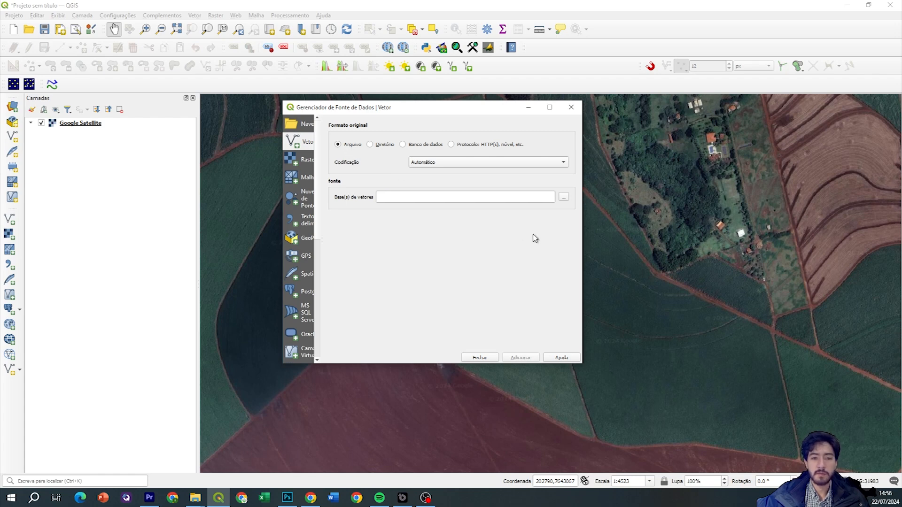
left_click(563, 197)
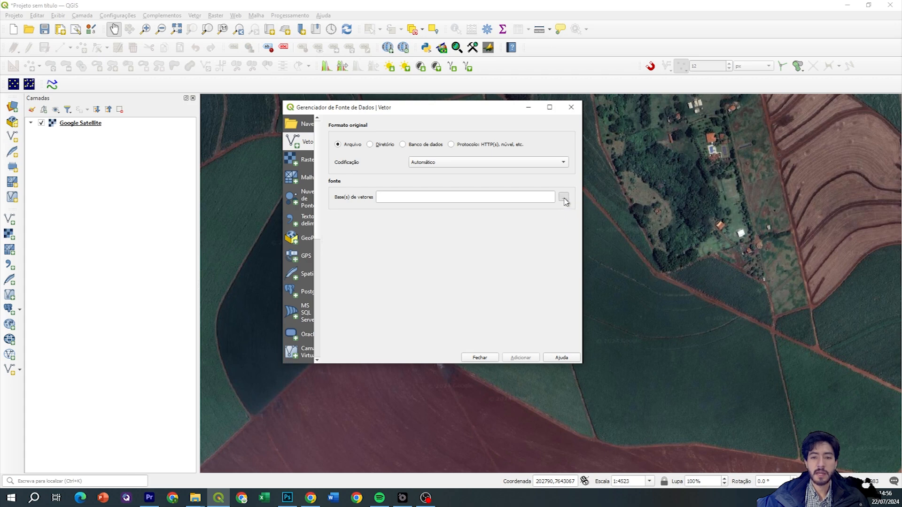
left_click_drag(517, 124, 511, 115)
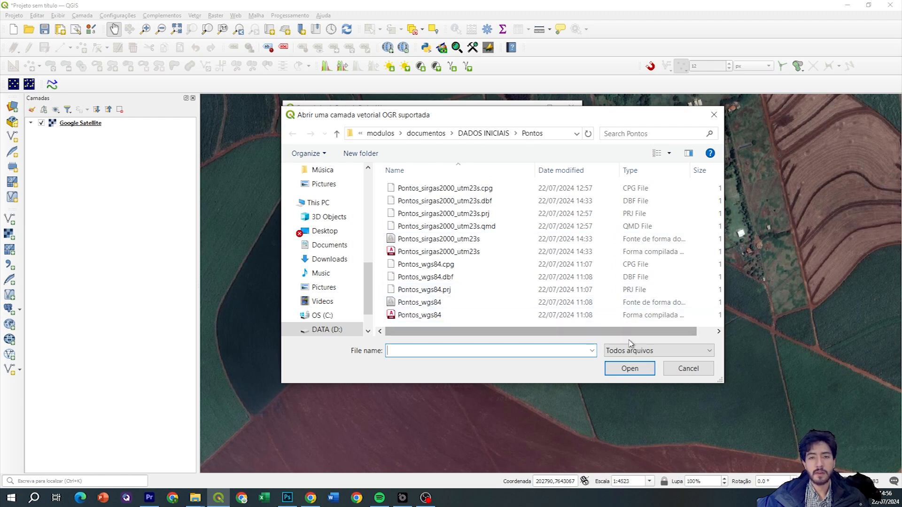
Filter the browser to Shapefiles and choose Pontos_sirgas2000_utm23s.shp as the source
left_click(609, 353)
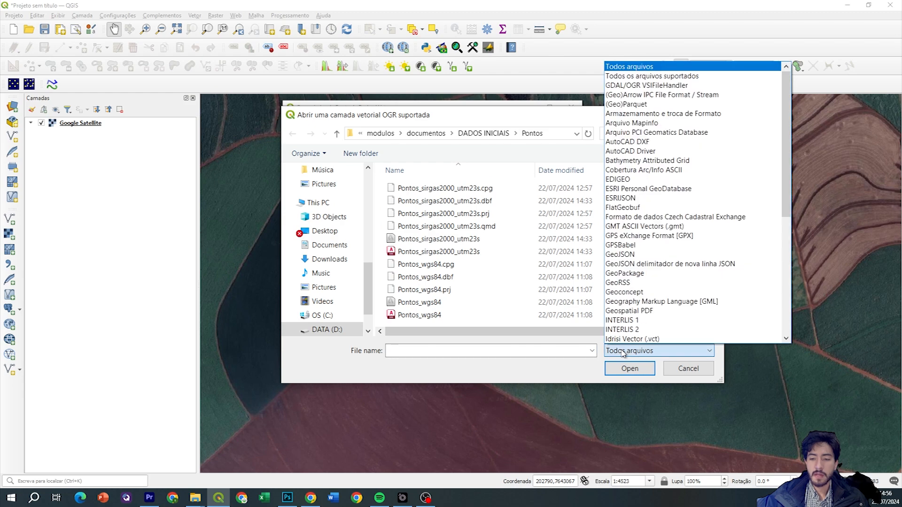
scroll(635, 287, "down", 2)
scroll(635, 287, "down", 8)
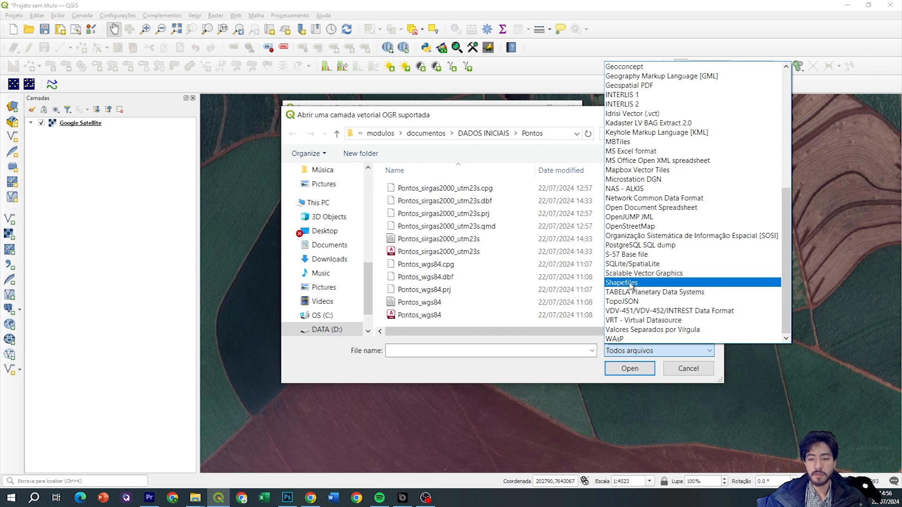
left_click(633, 284)
left_click_drag(448, 235, 406, 184)
left_click(425, 241)
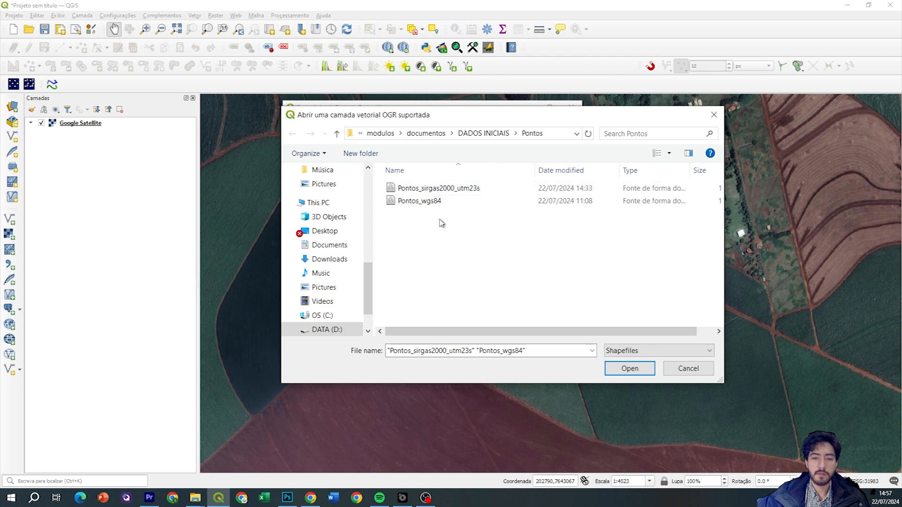
left_click(424, 190)
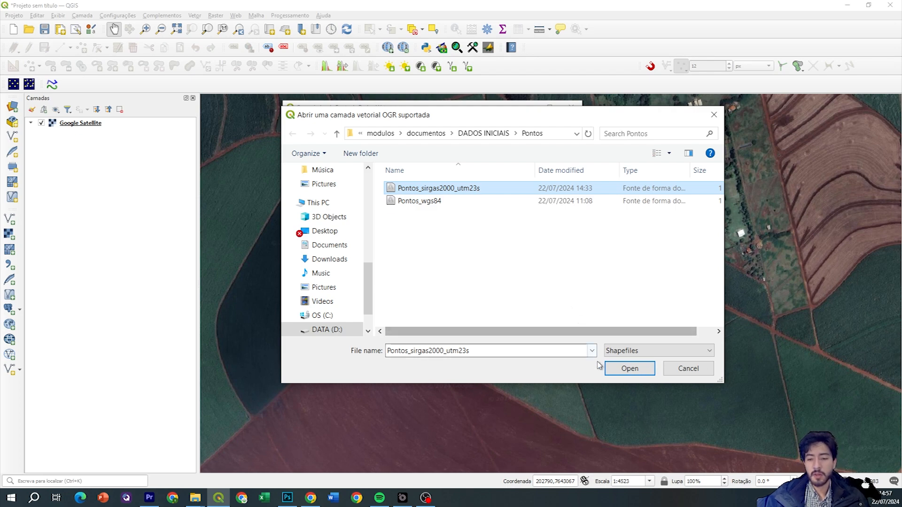
left_click(627, 368)
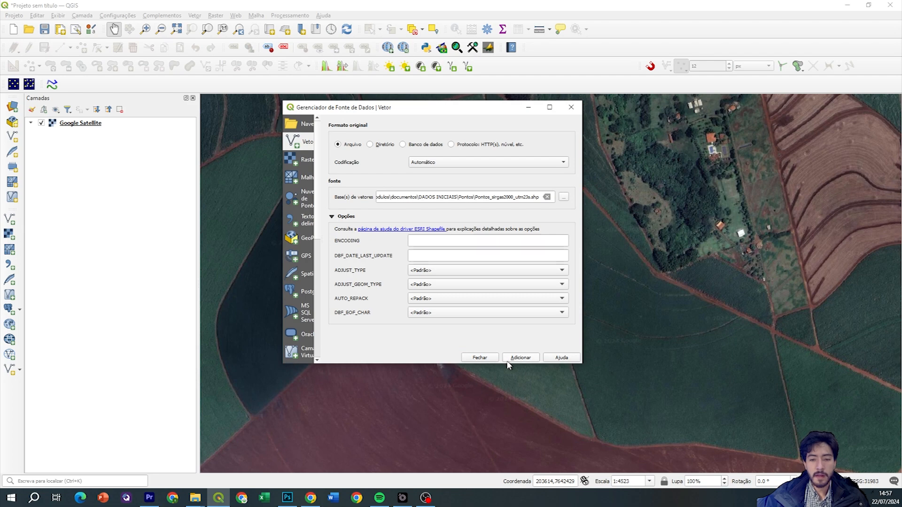
left_click(519, 358)
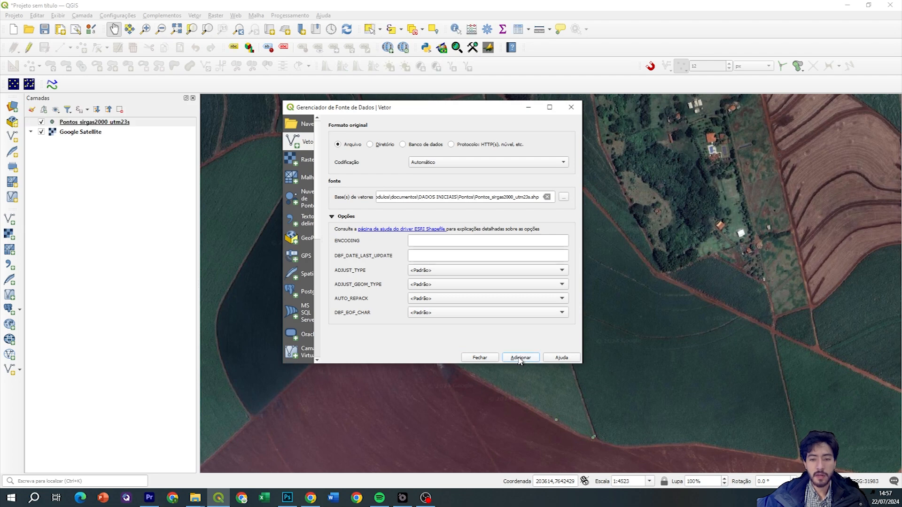
left_click(479, 358)
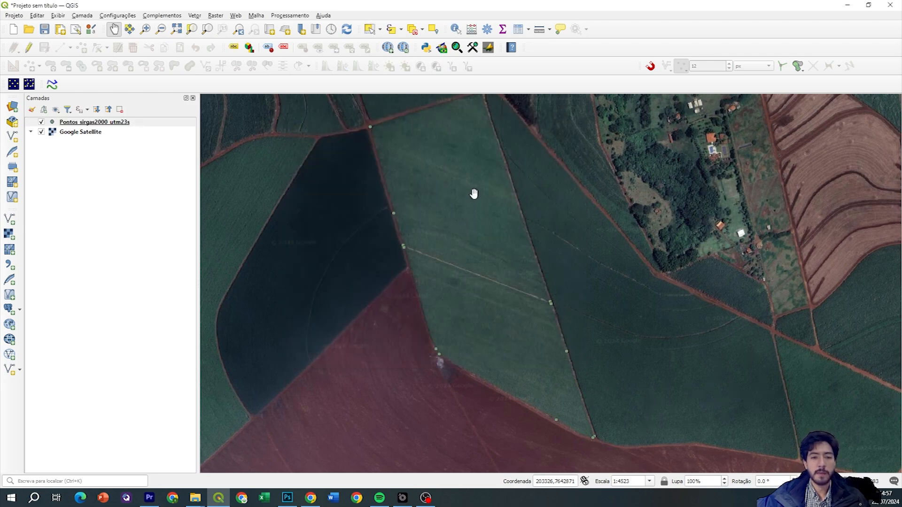
left_click_drag(496, 187, 480, 200)
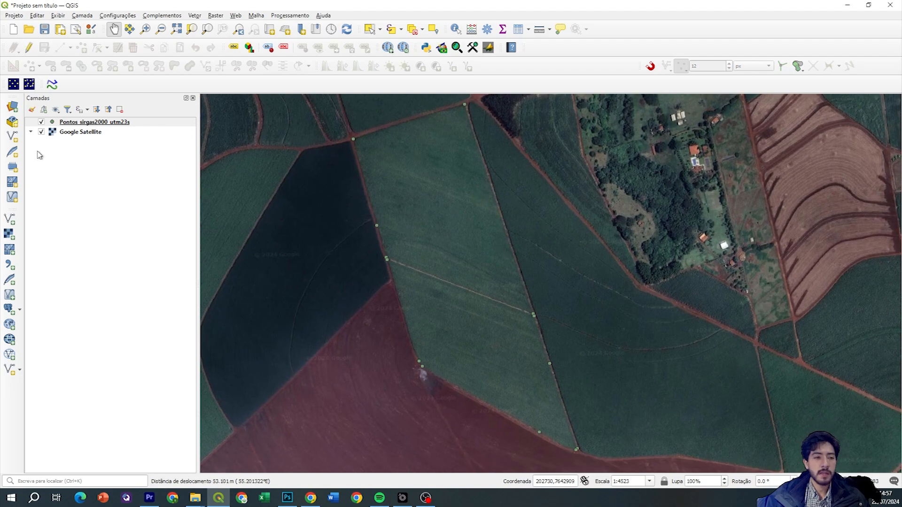
left_click(125, 123)
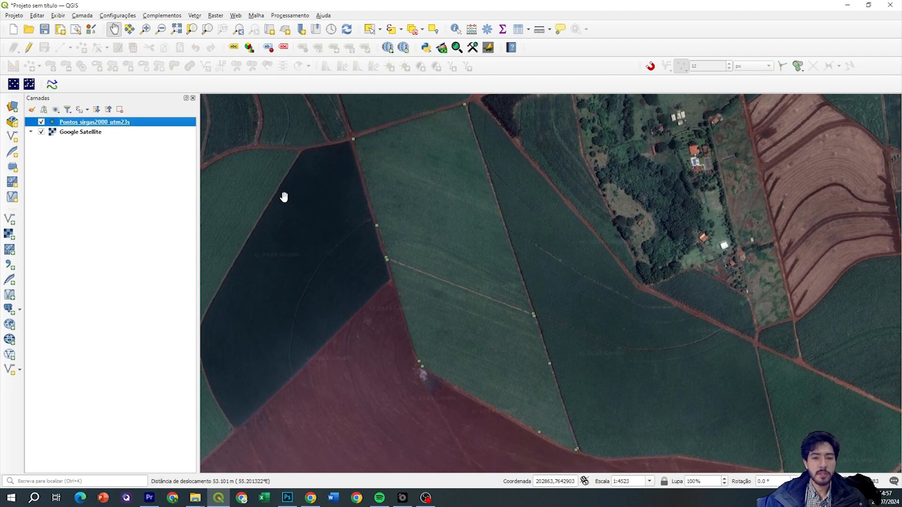
left_click(195, 497)
left_click(183, 458)
left_click(138, 287)
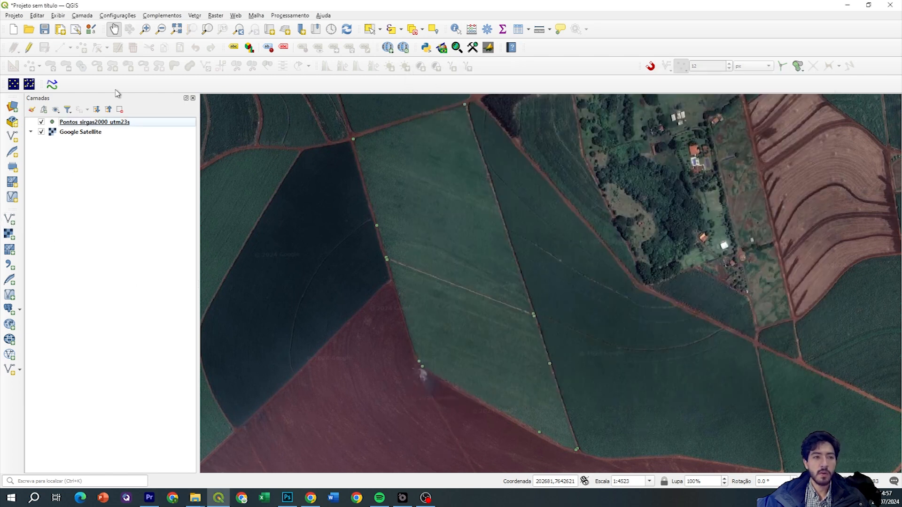
left_click(87, 17)
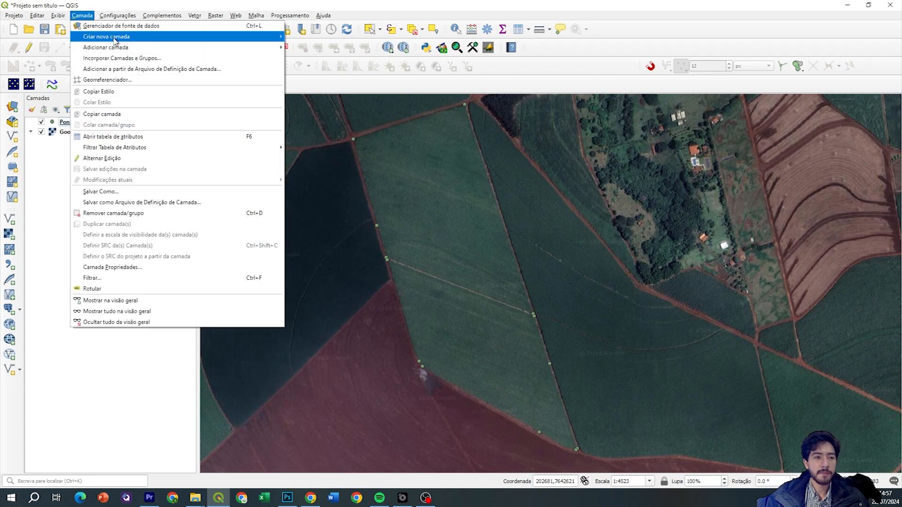
mouse_move(129, 50)
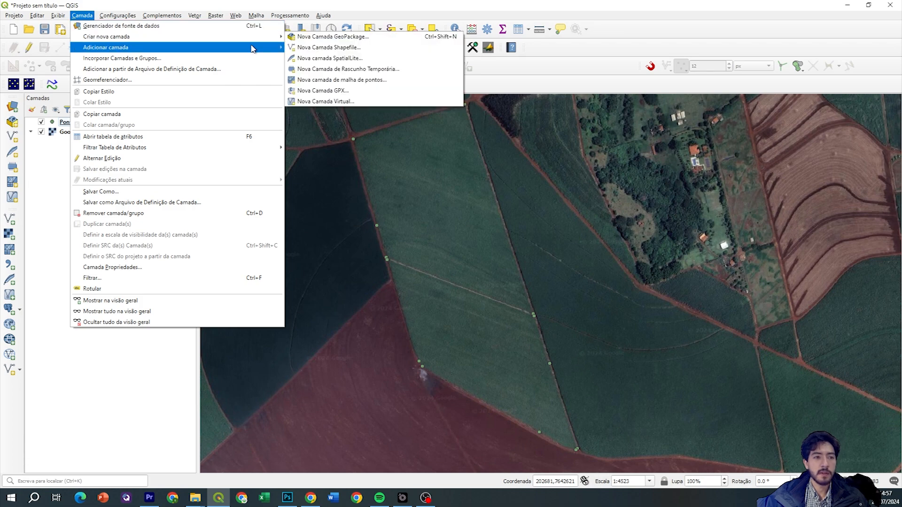
mouse_move(255, 48)
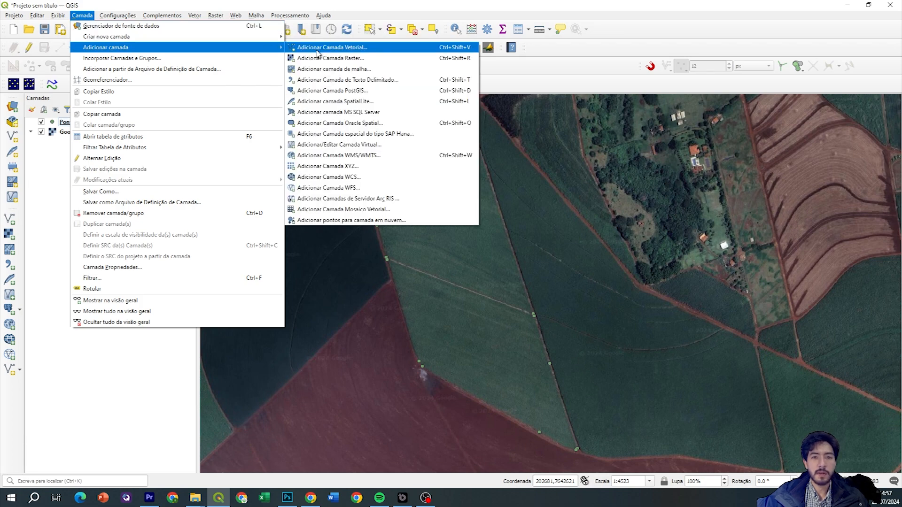
left_click(56, 168)
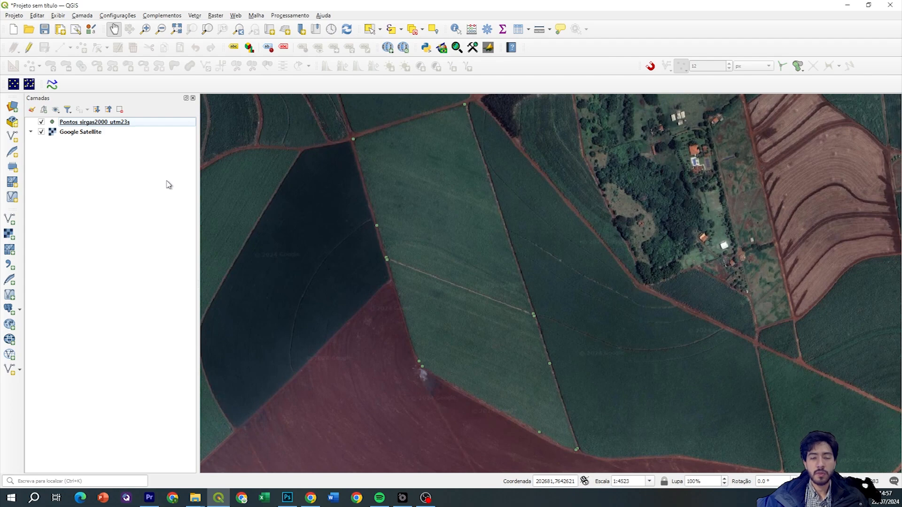
left_click_drag(452, 251, 454, 249)
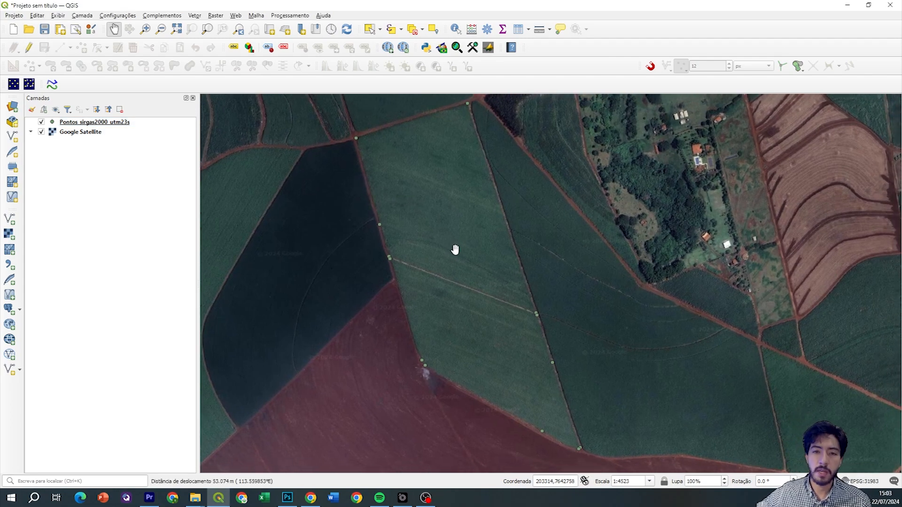
left_click_drag(433, 148, 424, 194)
scroll(352, 188, "up", 1)
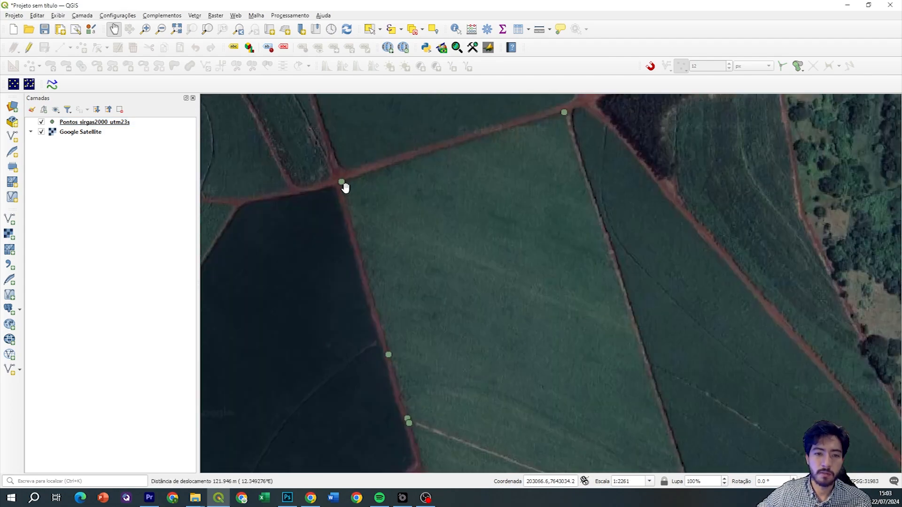
scroll(345, 189, "up", 1)
left_click_drag(567, 165, 388, 229)
left_click_drag(628, 192, 554, 241)
scroll(553, 241, "down", 2)
left_click_drag(536, 298, 521, 249)
left_click_drag(500, 191, 503, 268)
mouse_move(479, 207)
left_mouse_down()
mouse_move(477, 196)
mouse_move(471, 214)
left_mouse_up()
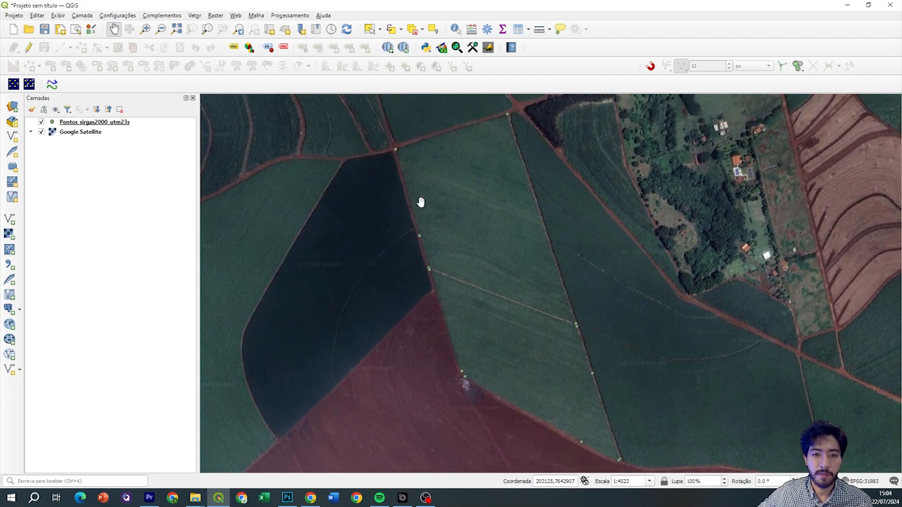
left_click(120, 124)
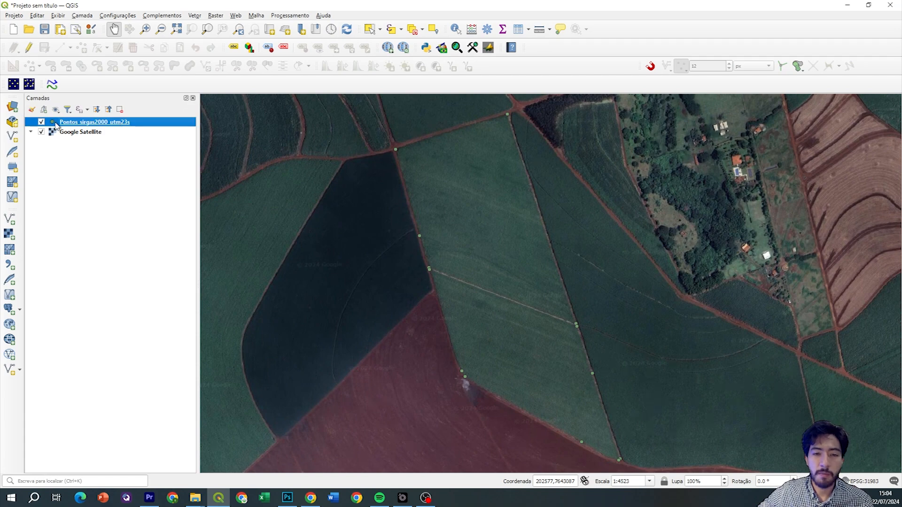
left_click_drag(418, 165, 406, 182)
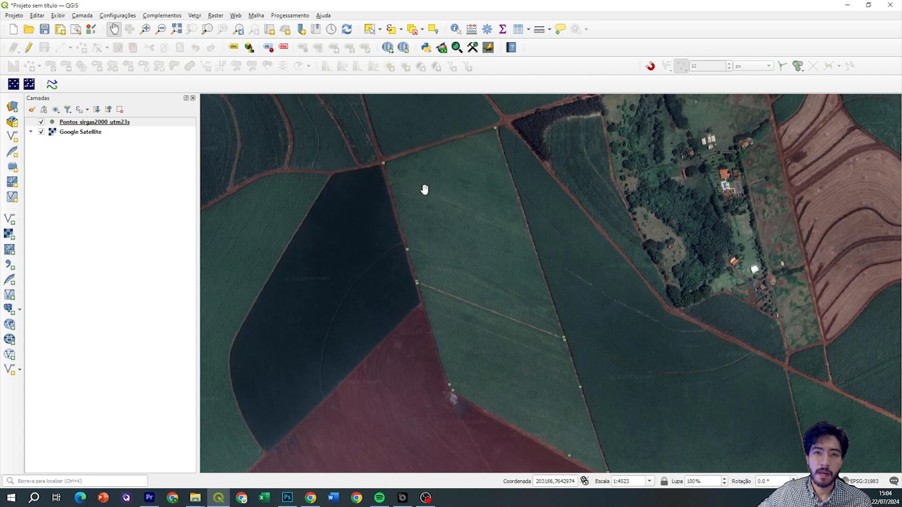
left_click_drag(410, 169, 398, 184)
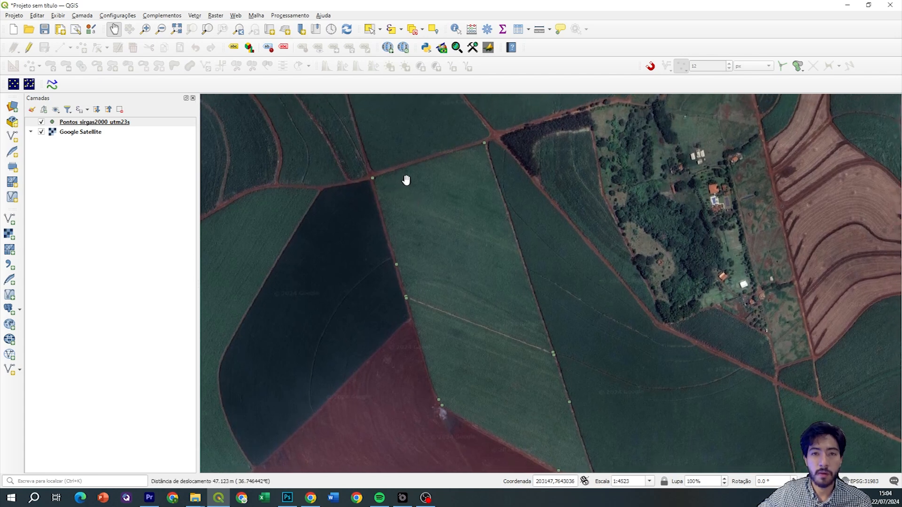
left_click(141, 124)
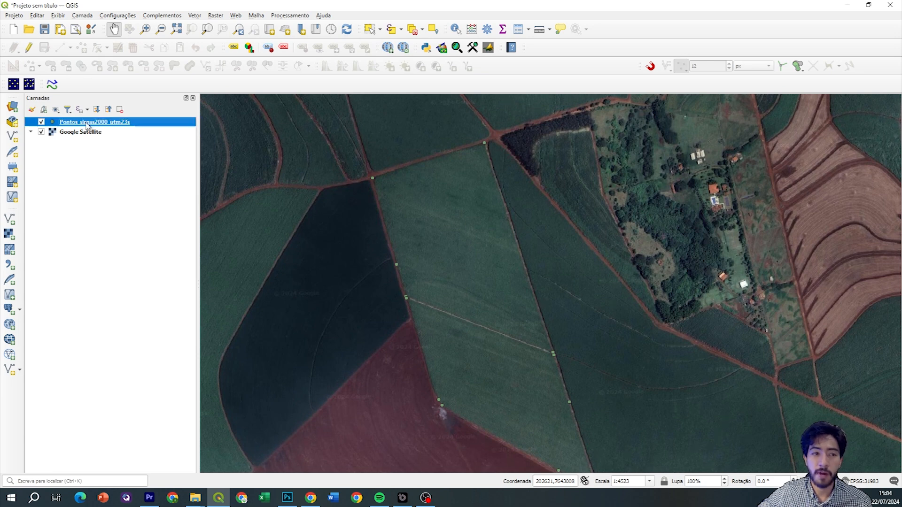
left_click(139, 203)
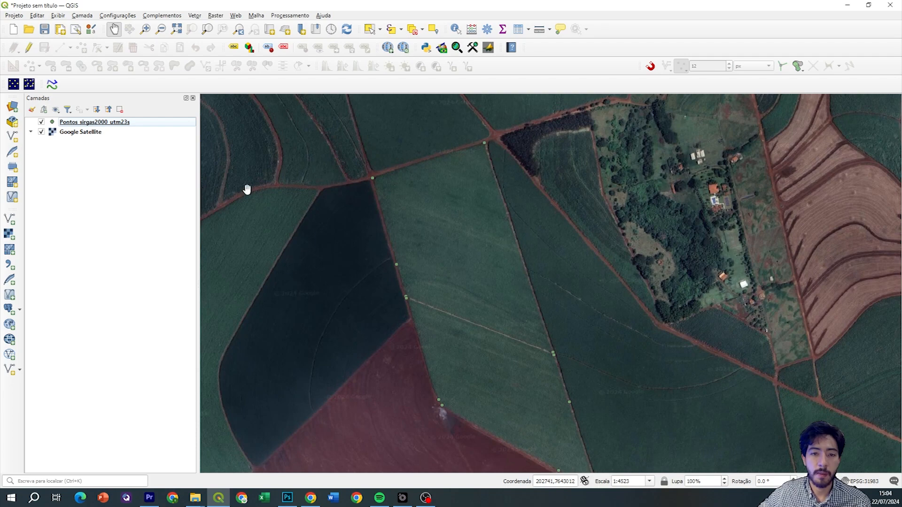
left_click_drag(428, 258, 401, 220)
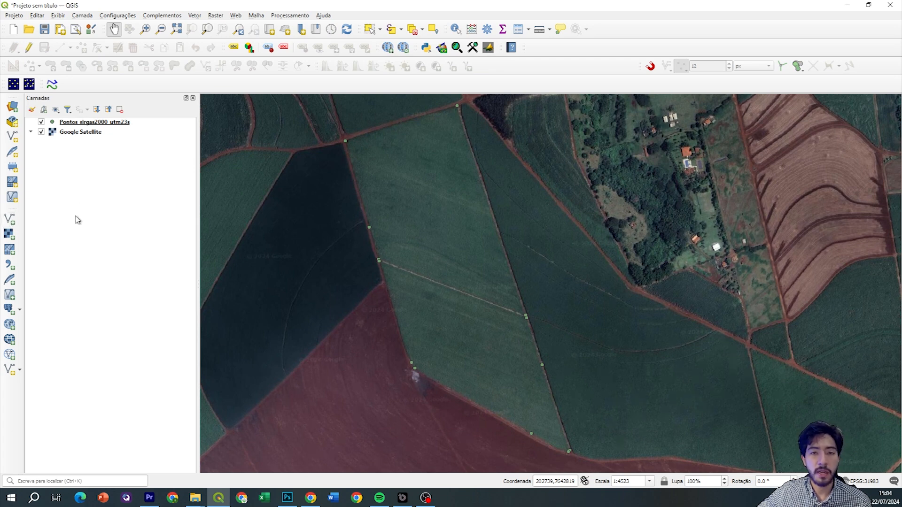
Start a new shapefile layer saved as Delimitação_Faz in the DADOS INICIAIS folder
left_click(13, 137)
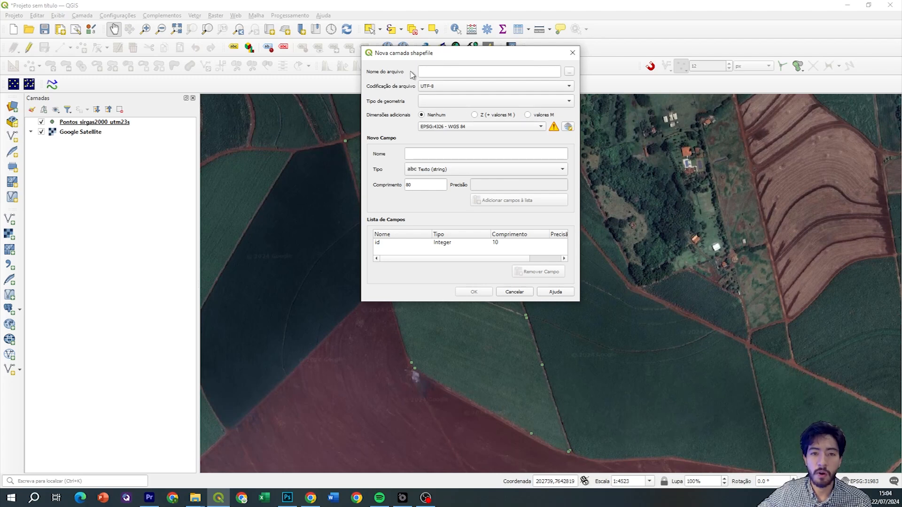
left_click(570, 74)
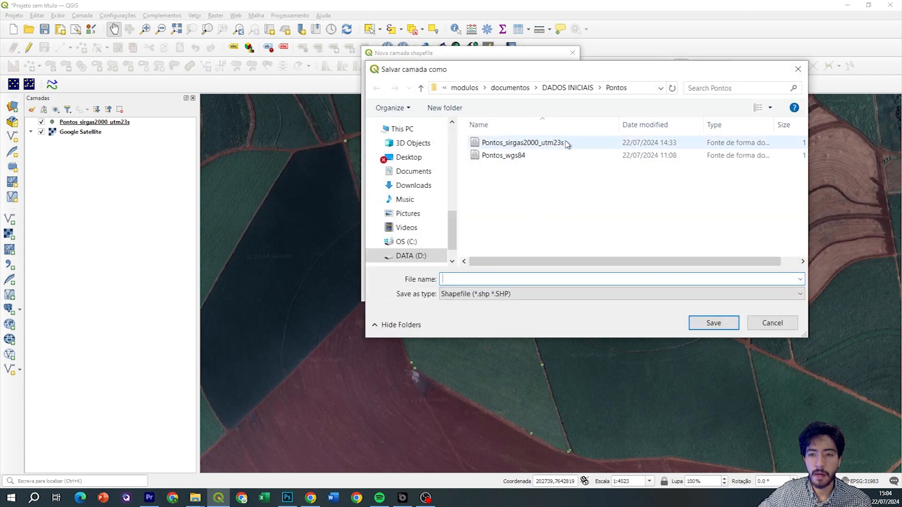
left_click(576, 88)
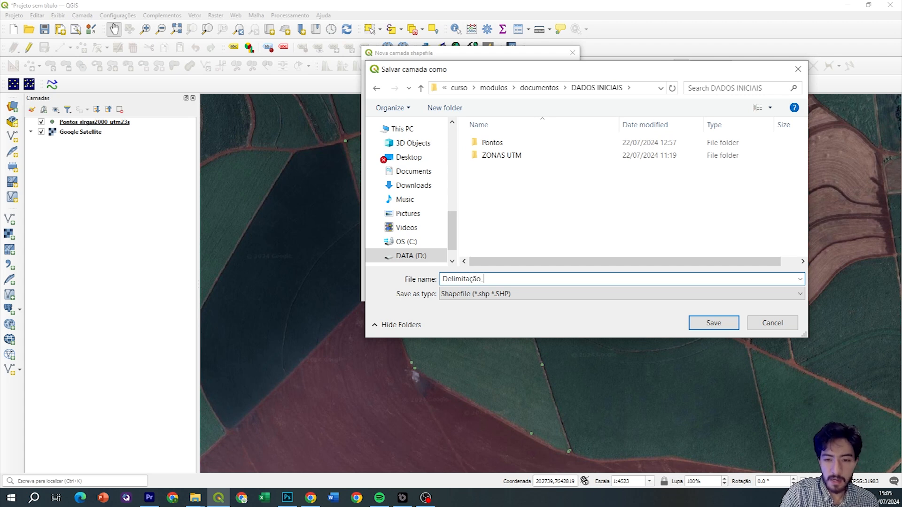
right_click(494, 278)
left_click(466, 280)
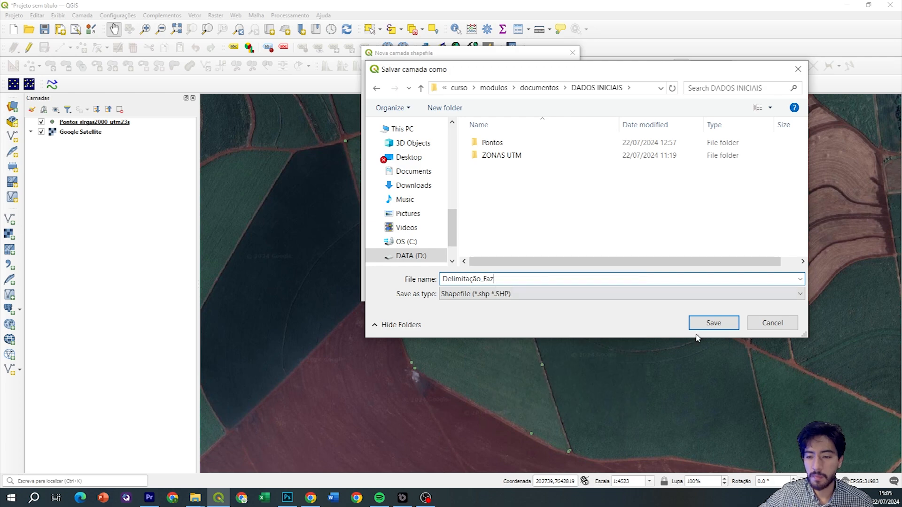
left_click(713, 323)
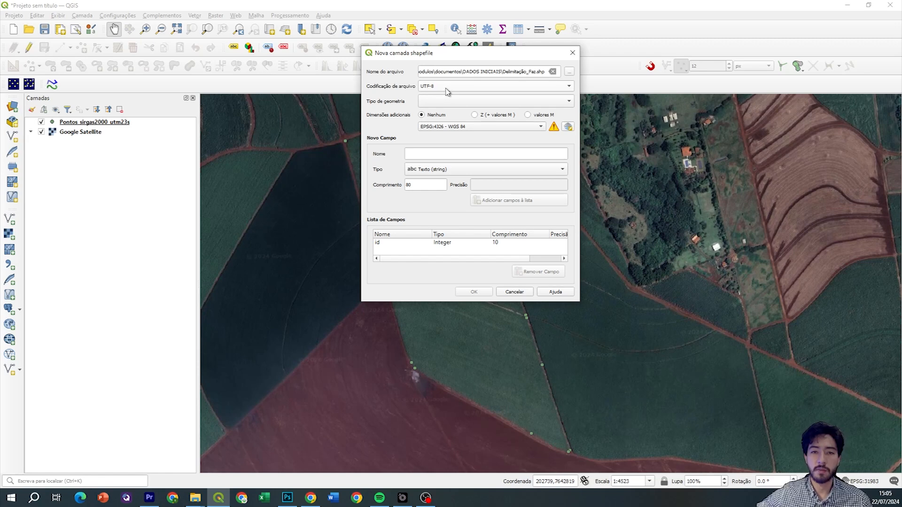
Set the geometry type to Polígono and the CRS to the project's EPSG:31983
left_click(426, 103)
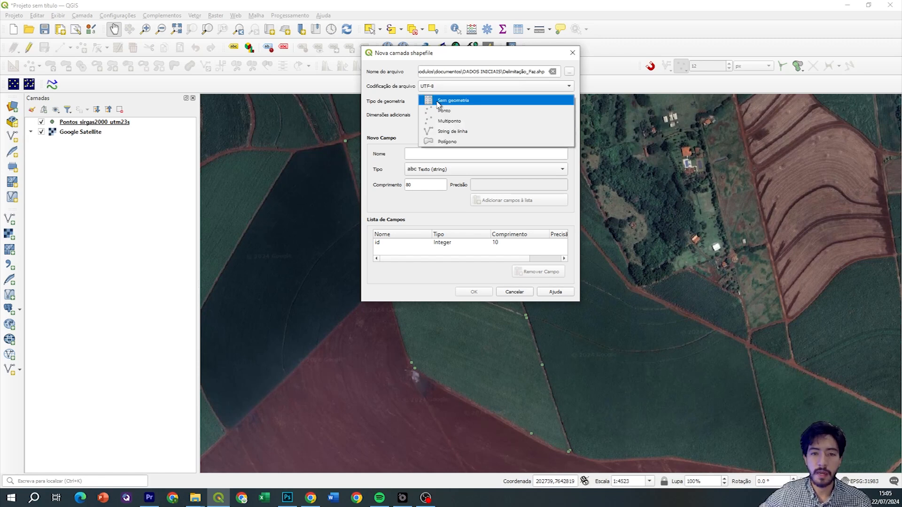
left_click(407, 104)
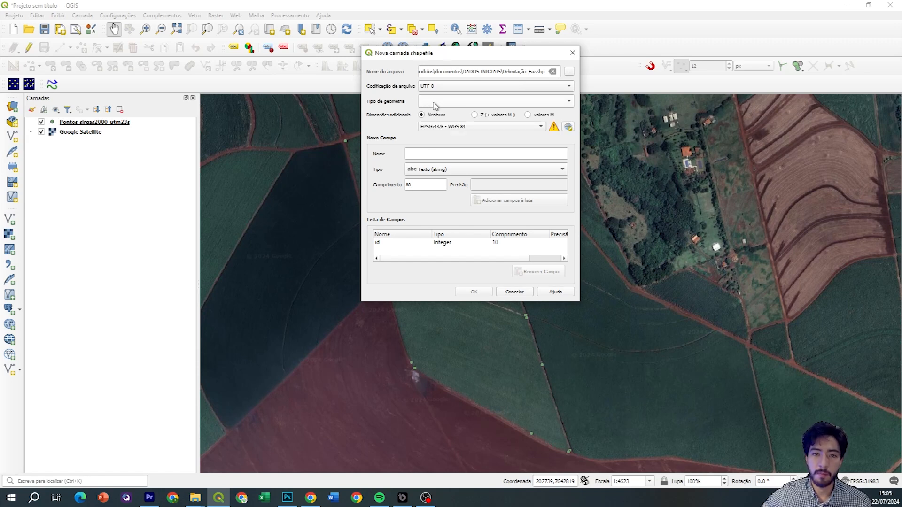
left_click(434, 105)
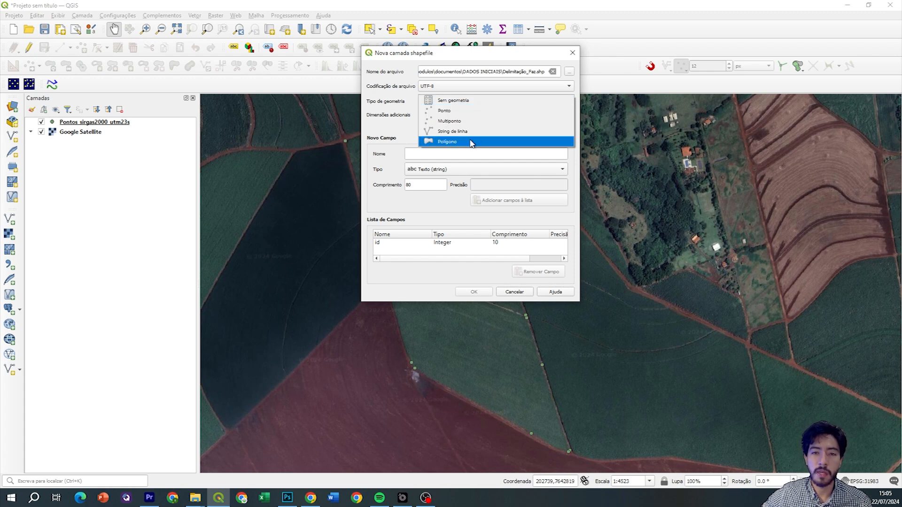
left_click(452, 143)
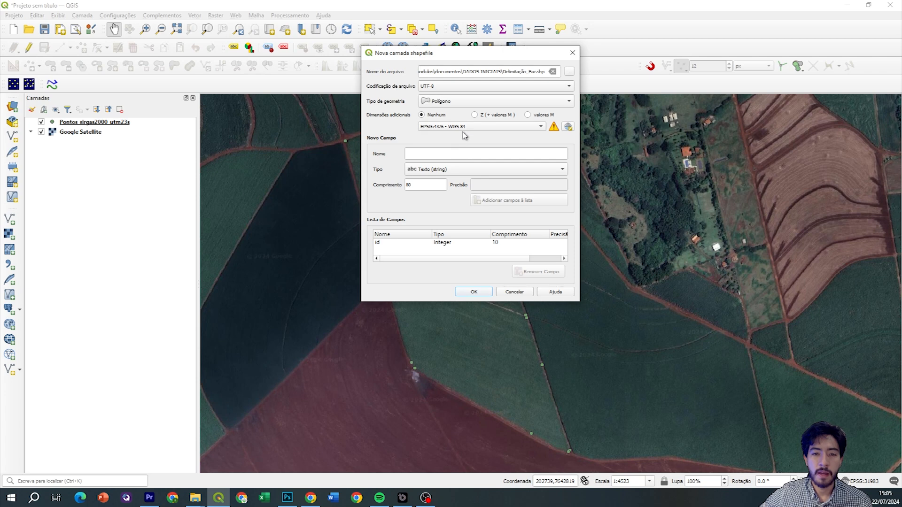
left_click(440, 130)
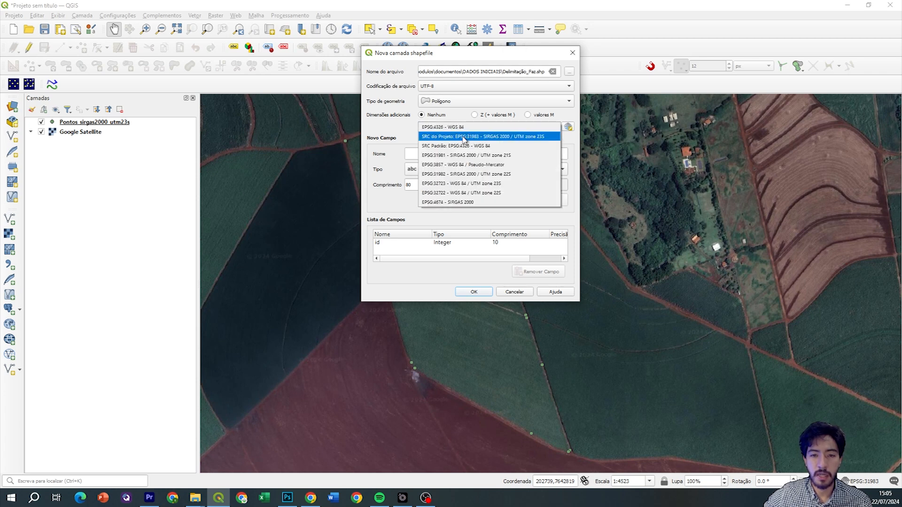
left_click(451, 137)
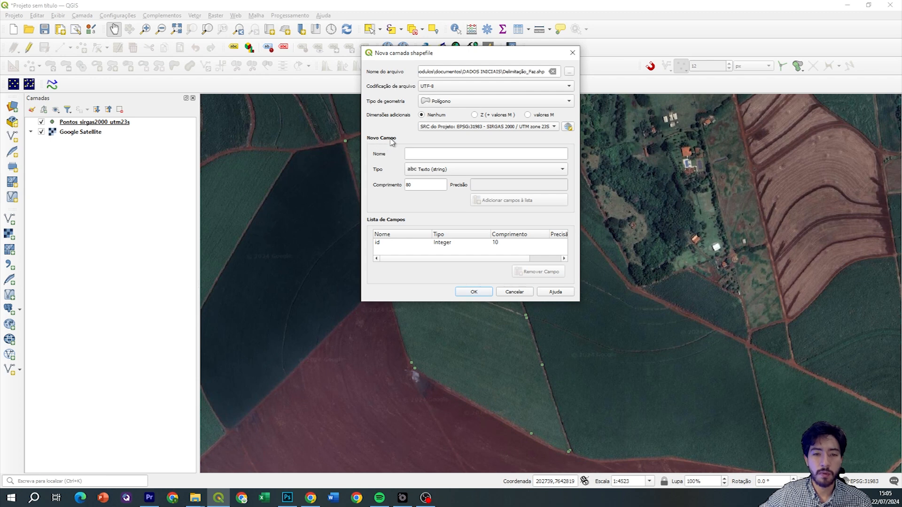
left_click(412, 153)
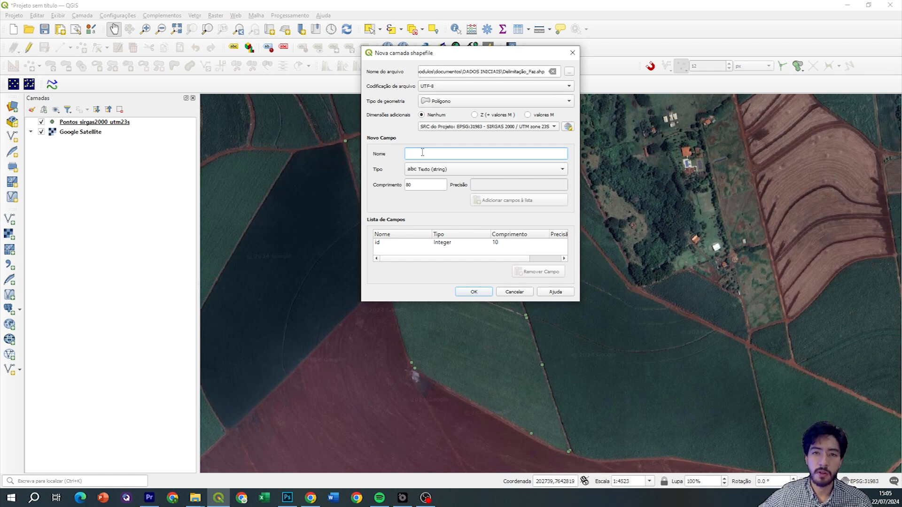
Add a Talhão text field of length 80 to the field list
left_click(380, 244)
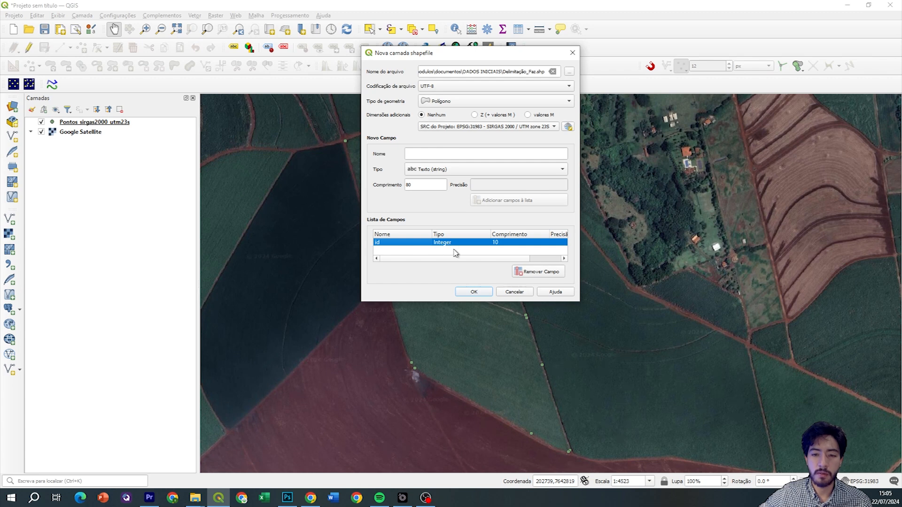
mouse_move(470, 259)
left_mouse_down()
mouse_move(490, 259)
mouse_move(475, 259)
left_mouse_up()
left_click(439, 153)
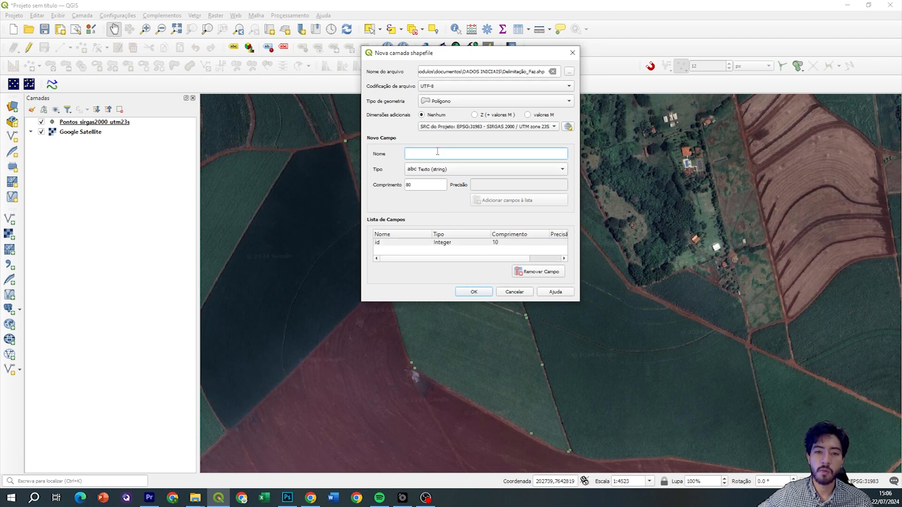
type("i")
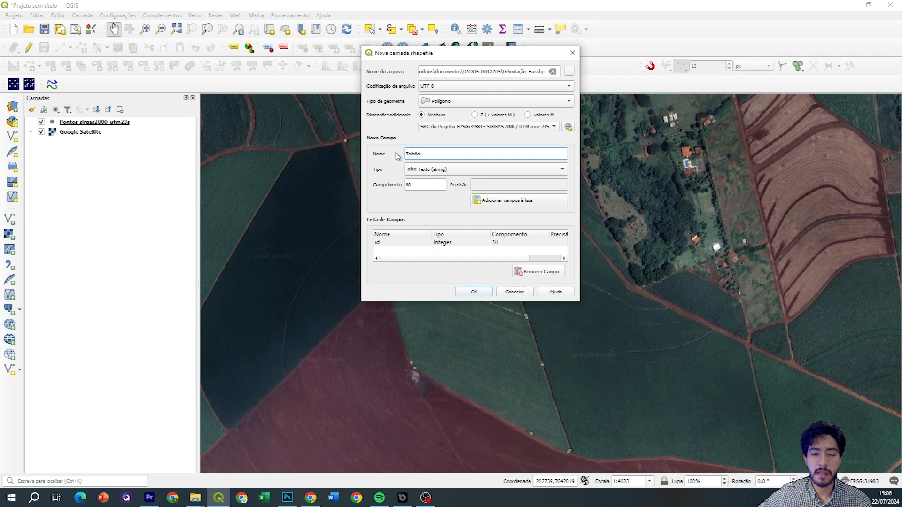
left_click(420, 173)
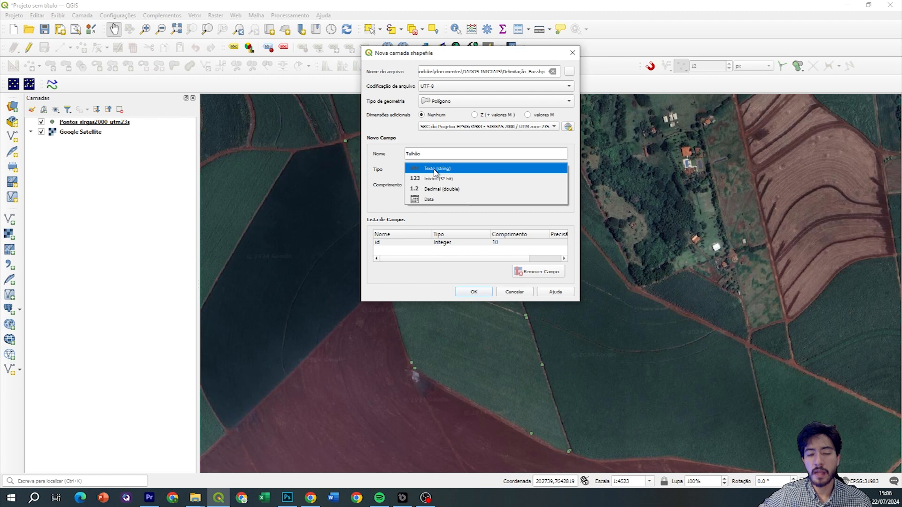
left_click(433, 170)
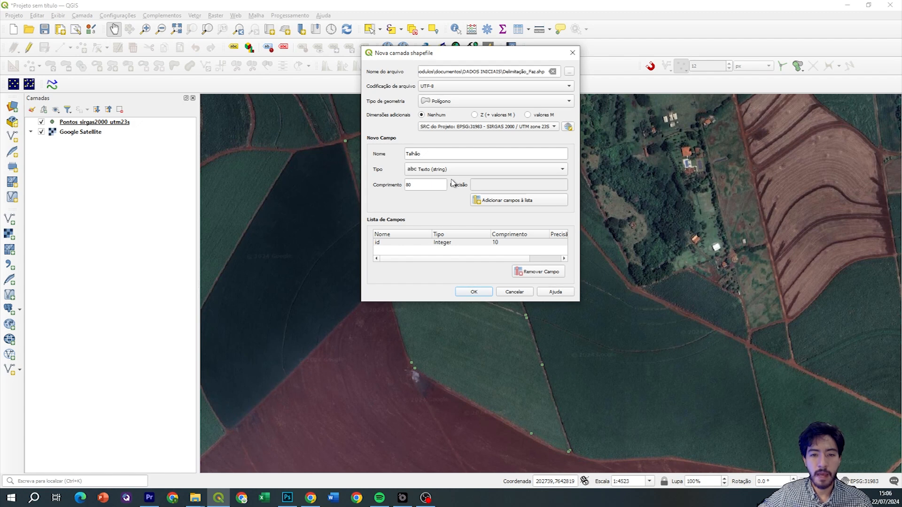
left_click(514, 203)
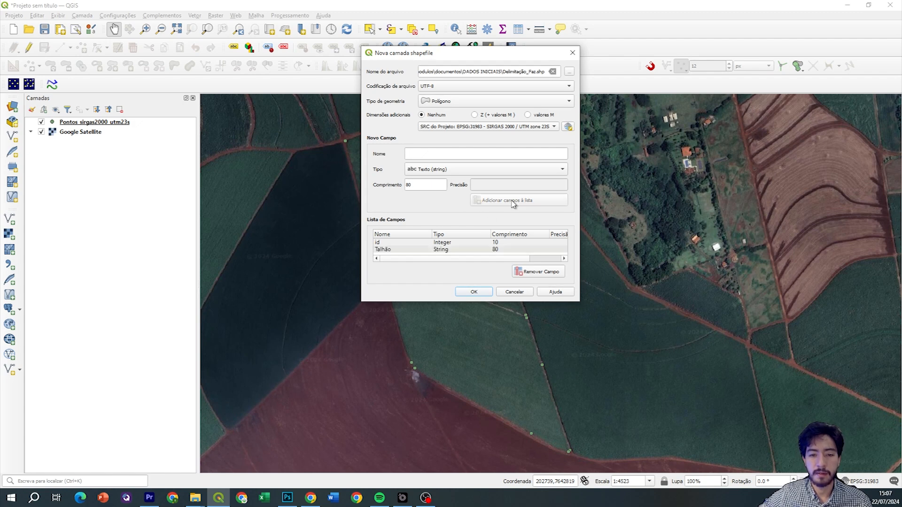
Enter Área, with its accent, as the next new field's name
left_click(388, 243)
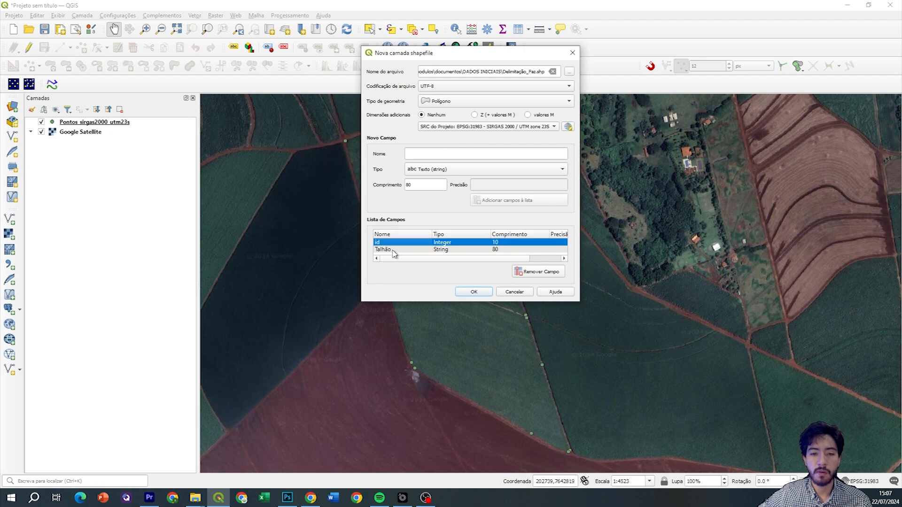
left_click(394, 251)
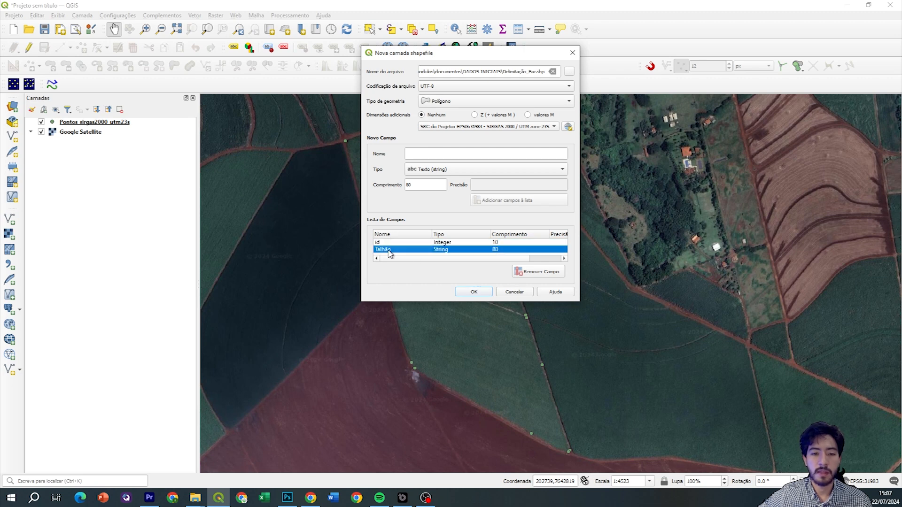
left_click(436, 152)
type("A")
key("BackSpace")
type("Área")
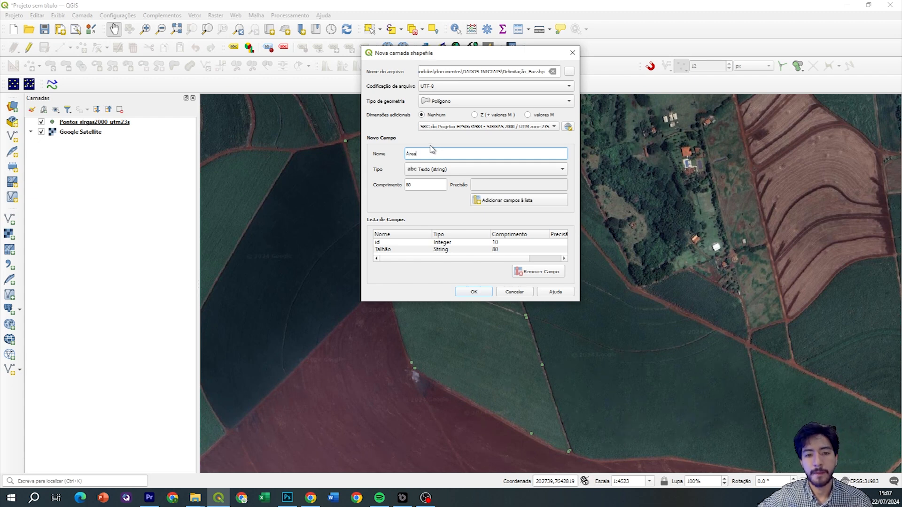
Add Área as a decimal field (length 20, precision 2) and create the Delimitação_Faz layer
left_click(440, 170)
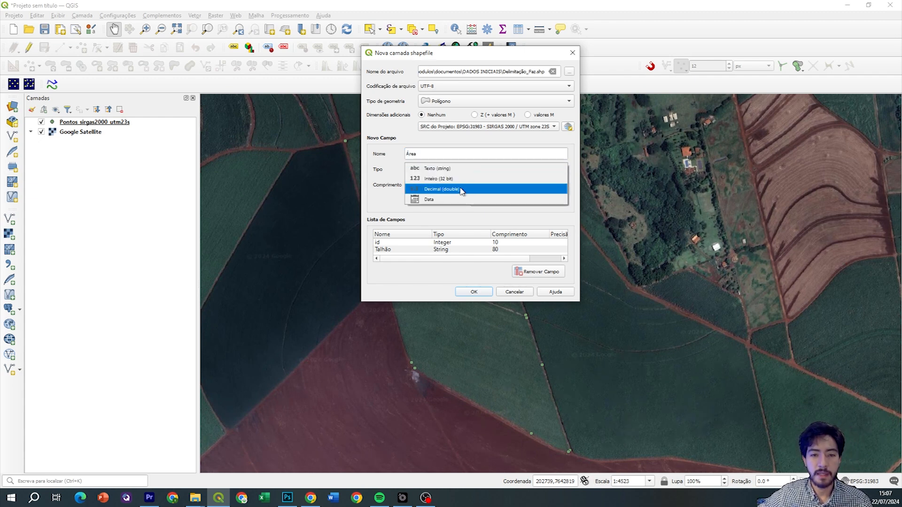
left_click(450, 190)
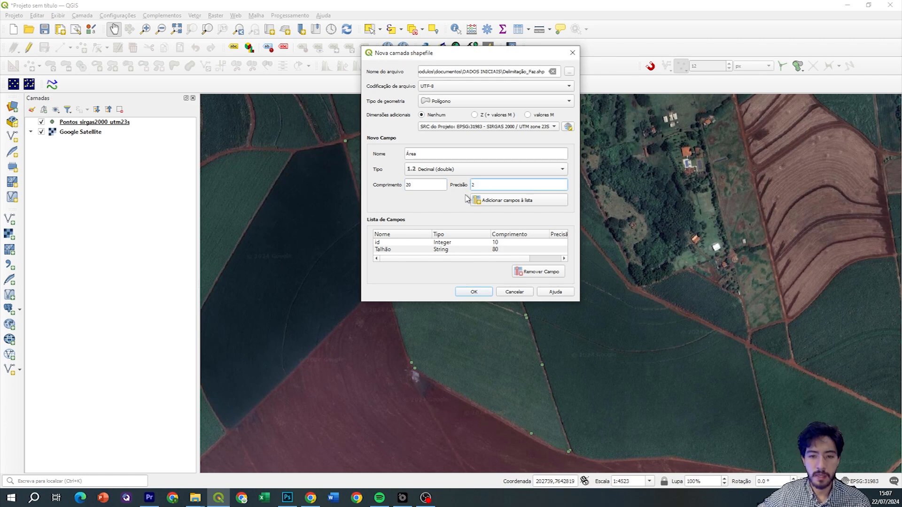
left_click(518, 206)
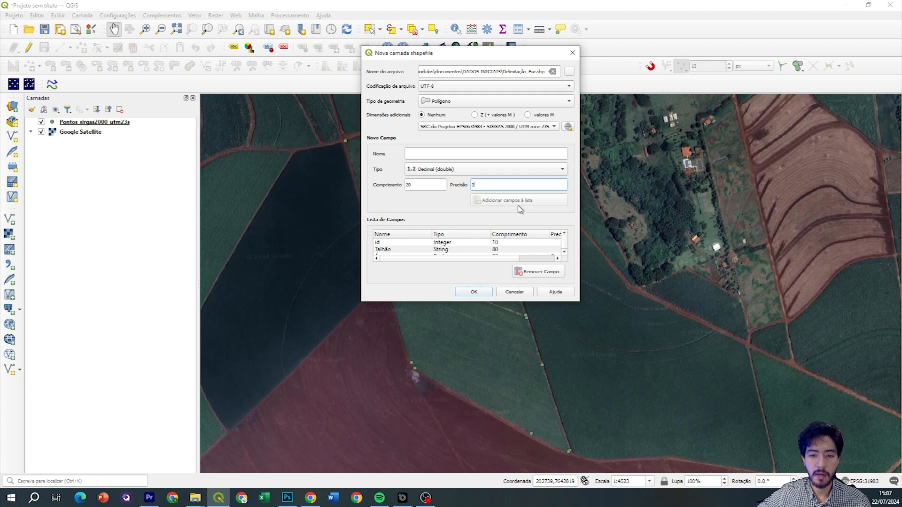
left_click(559, 249)
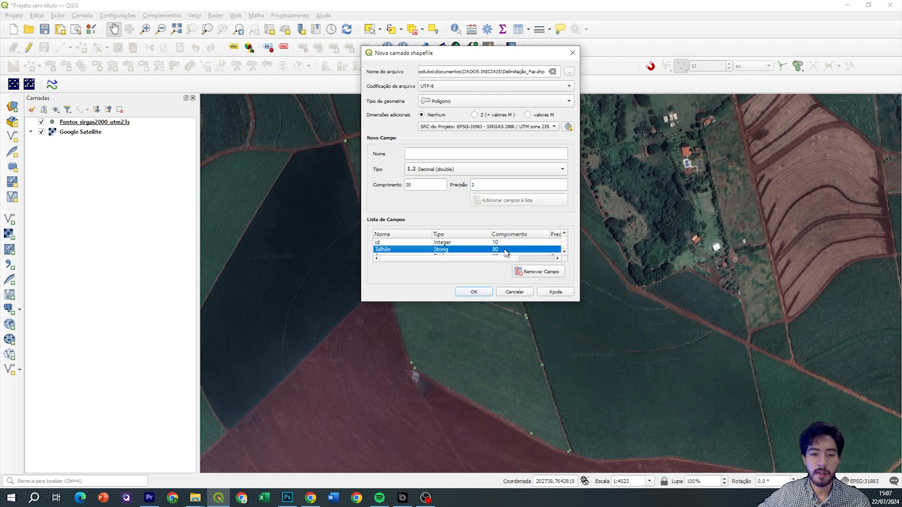
scroll(499, 251, "down", 1)
scroll(457, 254, "up", 1)
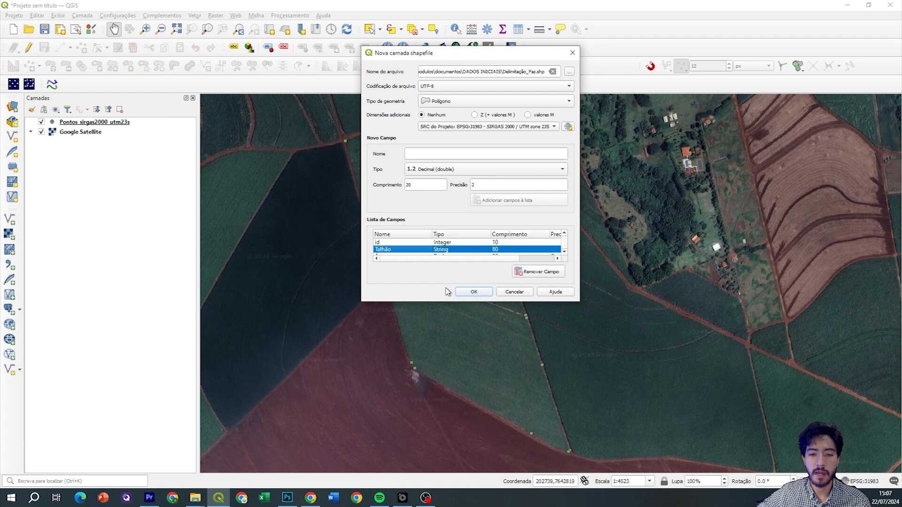
left_click(475, 292)
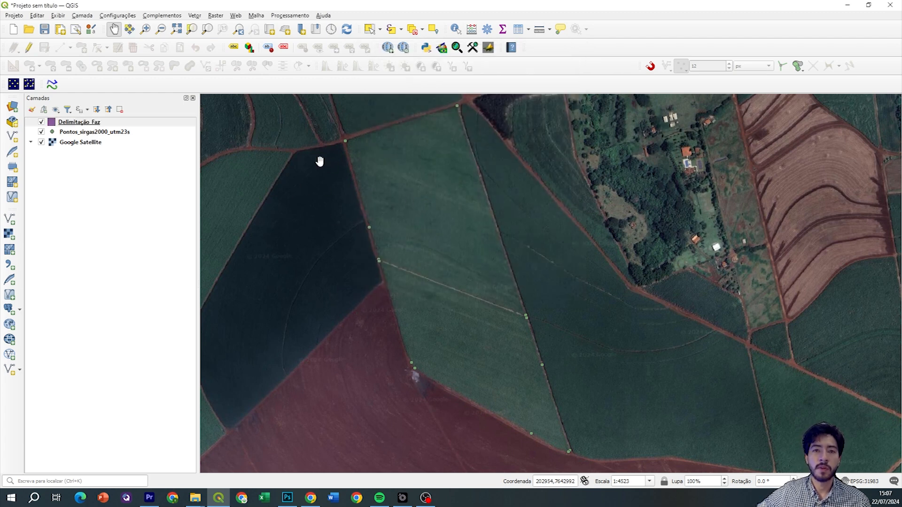
left_click_drag(438, 263, 440, 238)
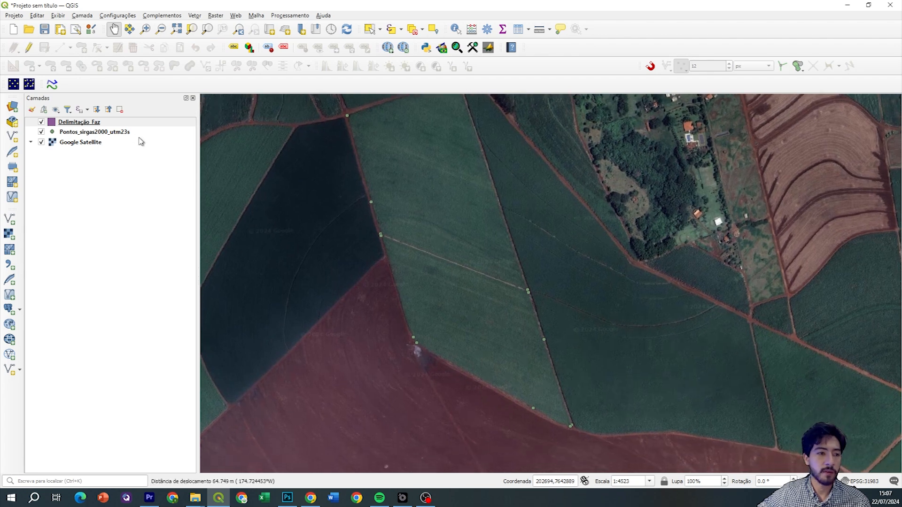
left_click(97, 123)
left_click_drag(420, 195, 402, 242)
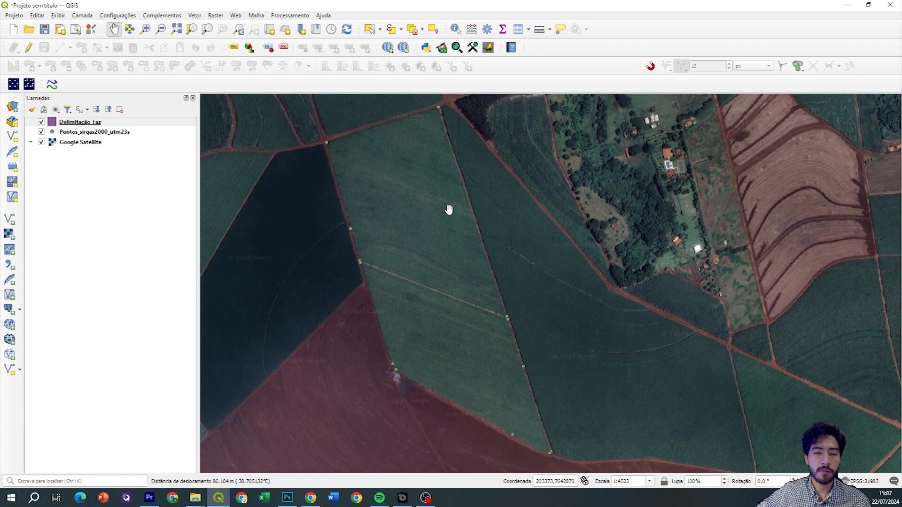
scroll(427, 189, "up", 1)
scroll(427, 188, "down", 1)
left_click_drag(438, 259, 432, 246)
left_click_drag(415, 237, 441, 253)
scroll(445, 147, "up", 1)
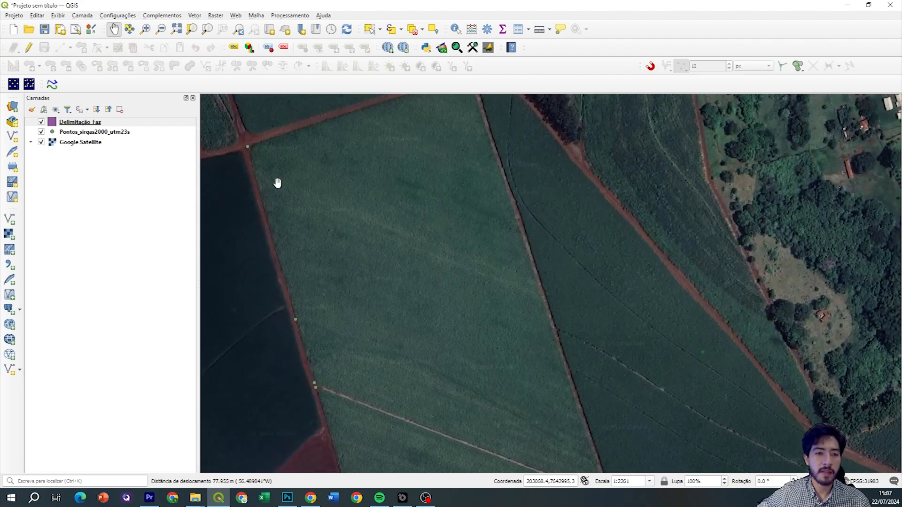
left_click(41, 132)
left_click(42, 143)
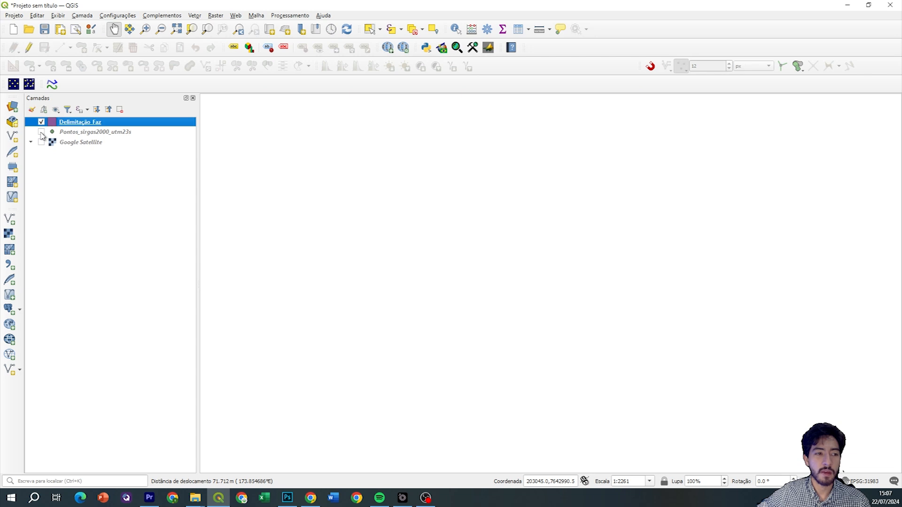
left_click(41, 132)
left_click(42, 145)
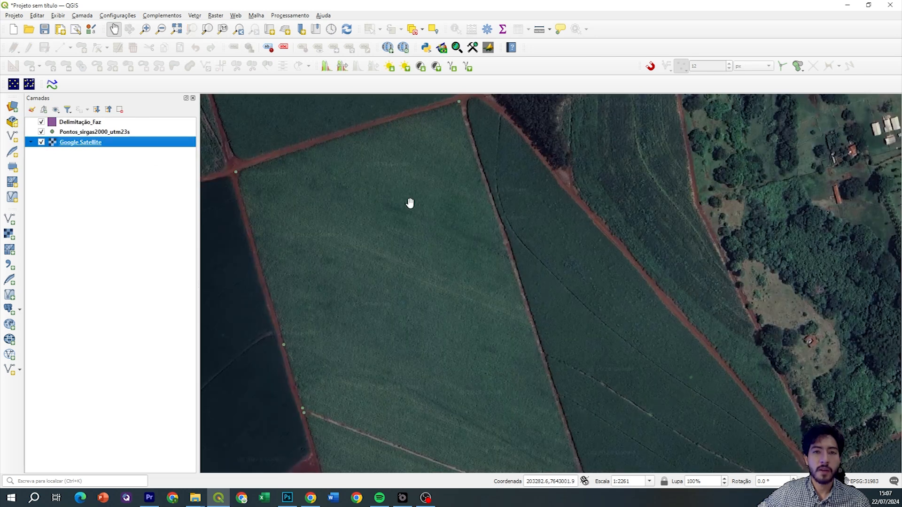
left_click(167, 123)
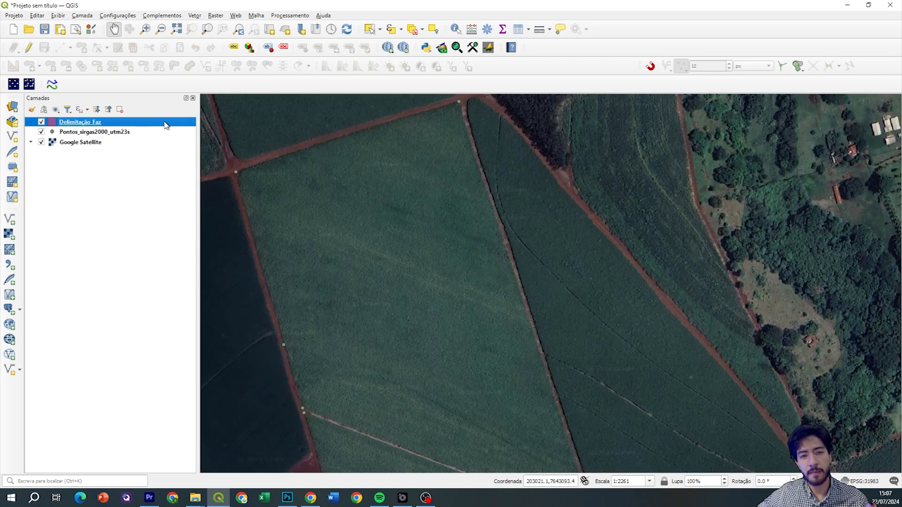
left_click_drag(405, 210, 425, 203)
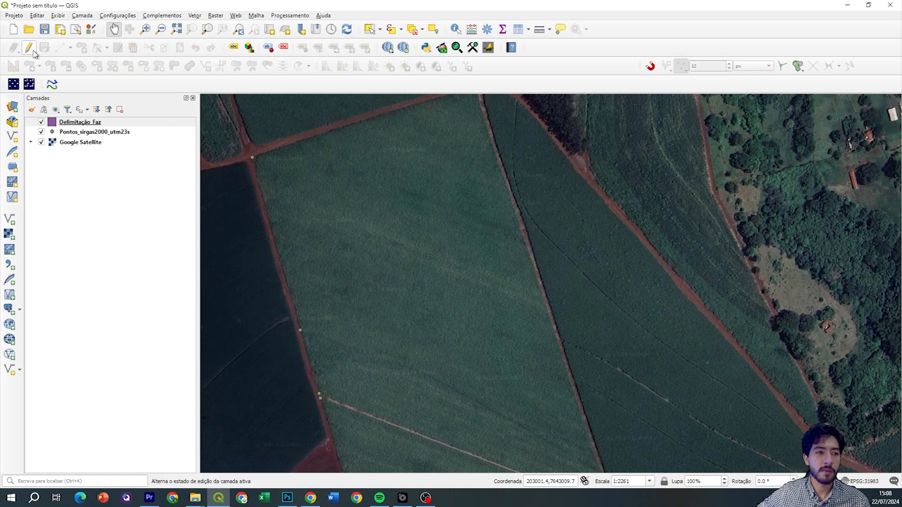
right_click(121, 125)
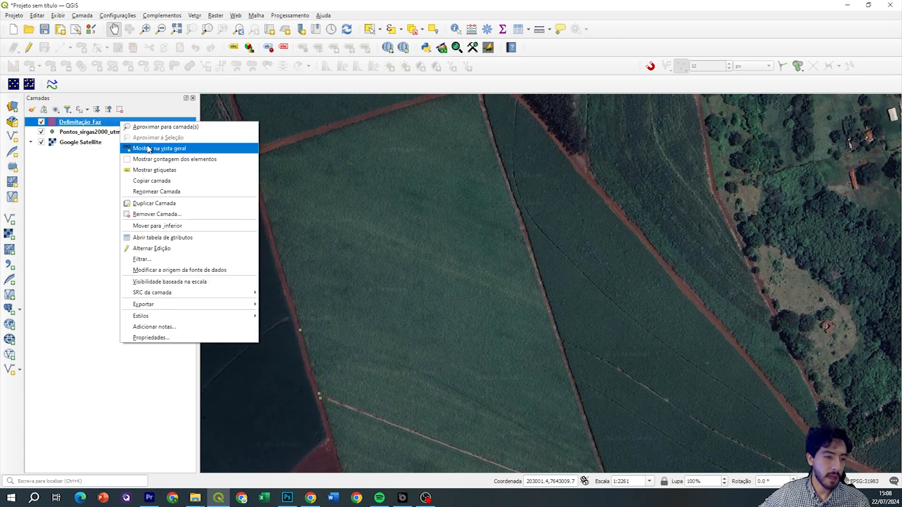
left_click(164, 250)
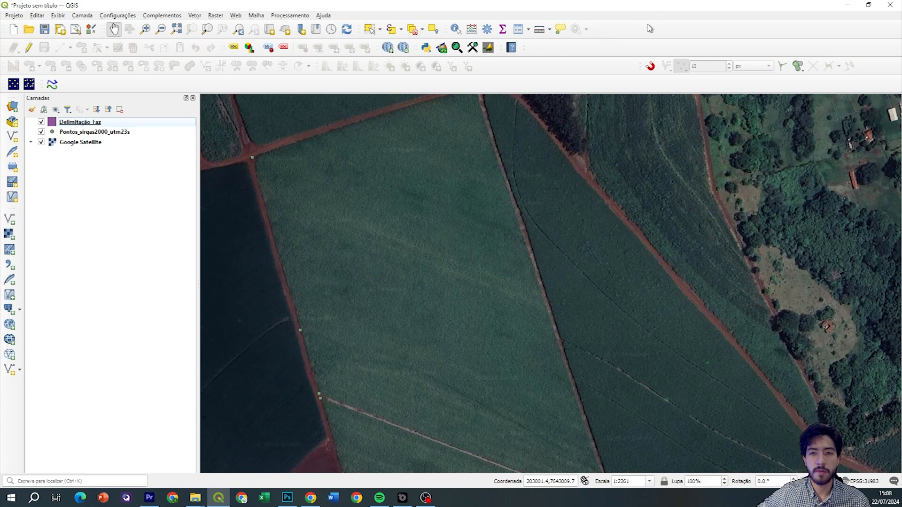
Select the Delimitação_Faz layer and toggle editing on for it
right_click(660, 17)
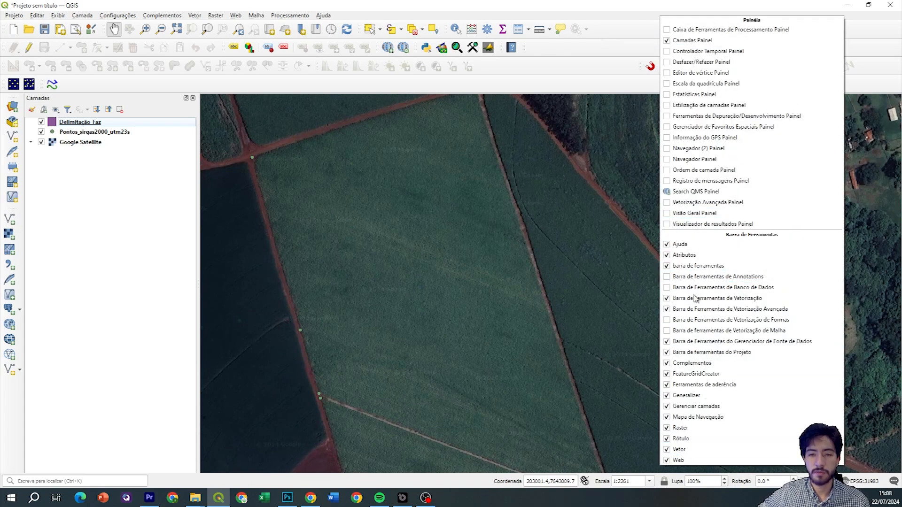
left_click(608, 30)
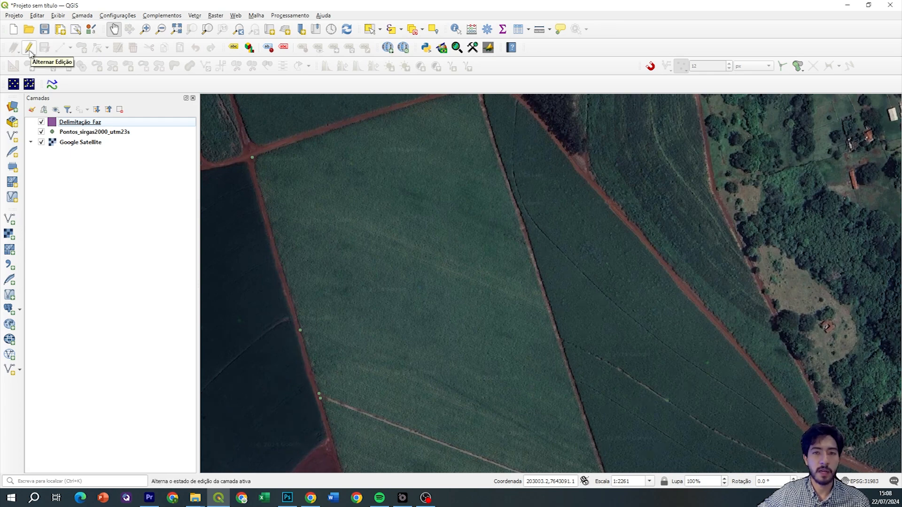
left_click(137, 125)
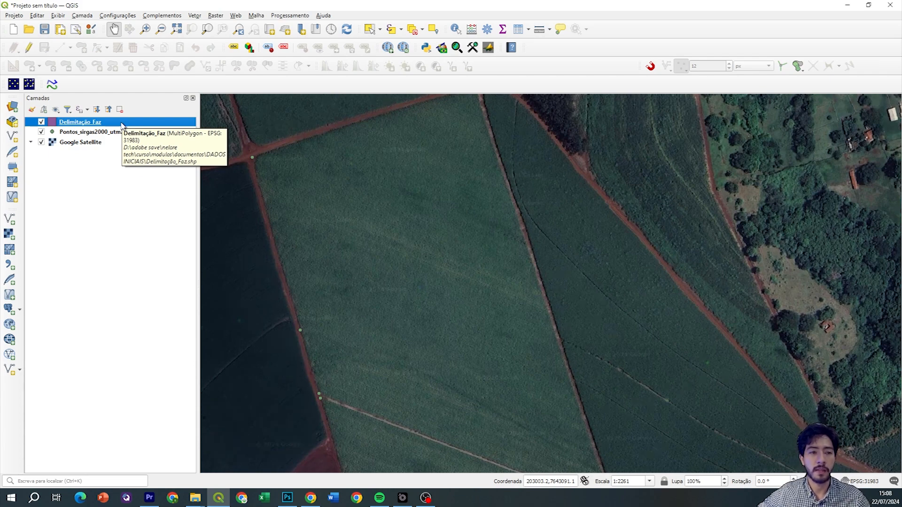
left_click(29, 48)
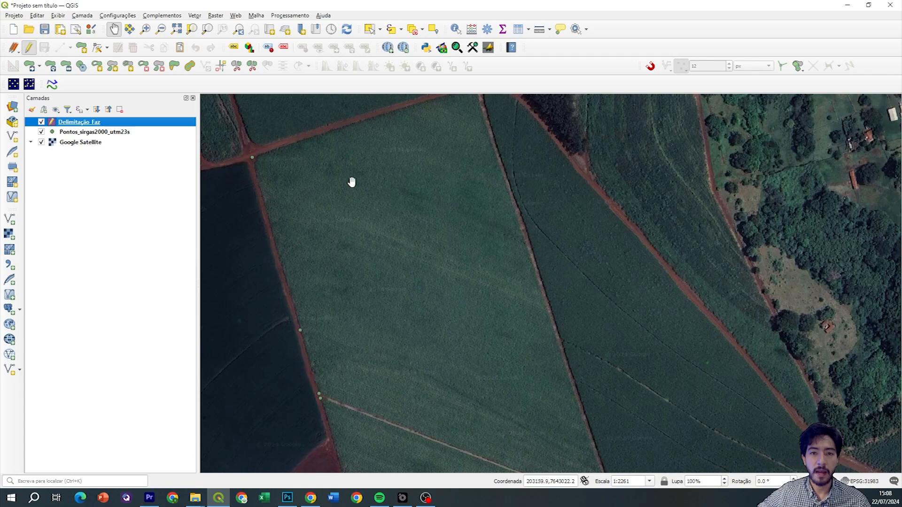
left_click_drag(351, 181, 403, 237)
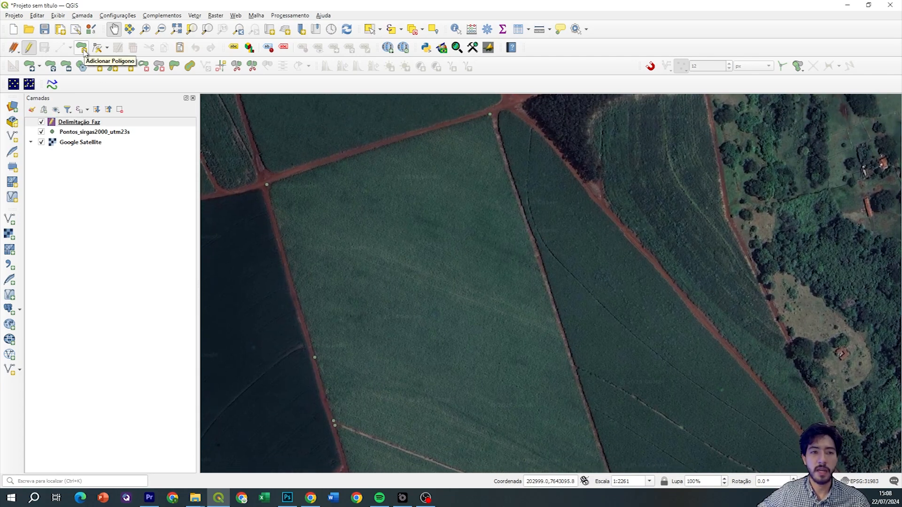
Activate Add Polygon and place the first vertex at the northern road intersection
left_click(83, 49)
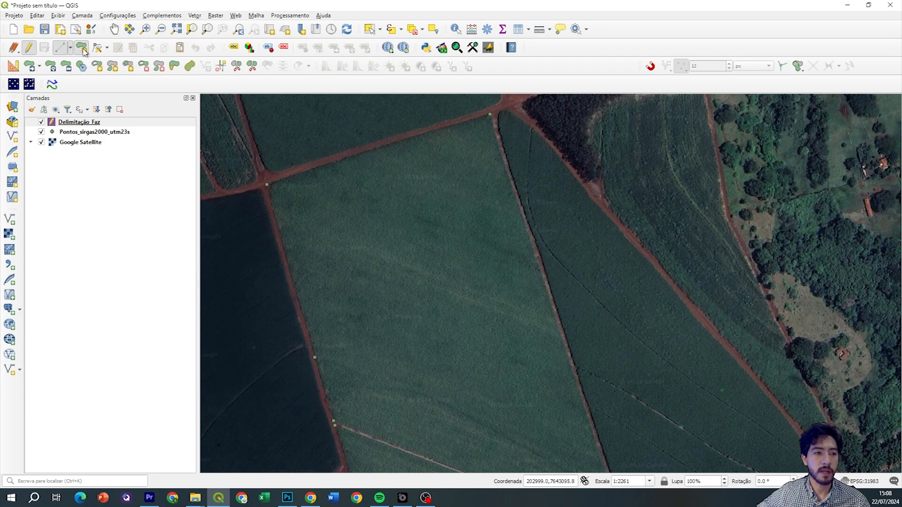
left_click_drag(306, 185, 300, 204)
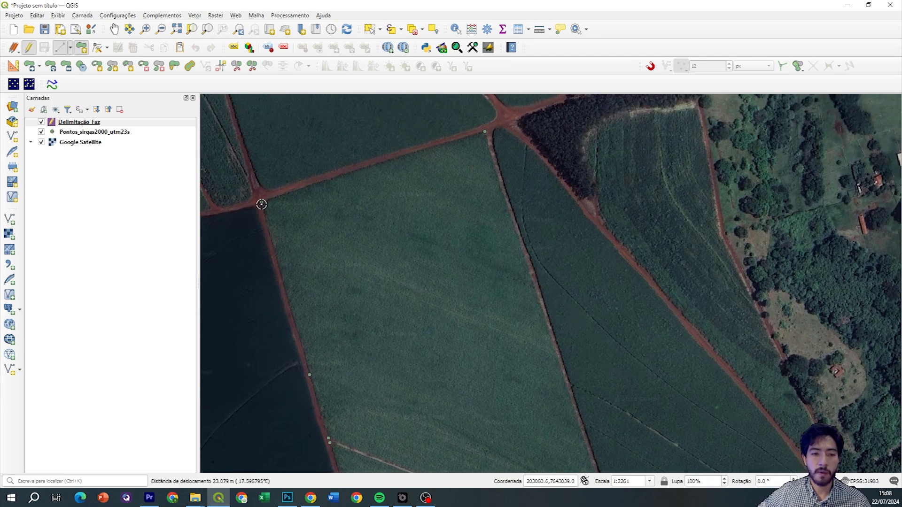
left_click_drag(547, 375, 492, 250)
left_click_drag(527, 397, 499, 282)
left_click_drag(302, 208, 383, 356)
left_click_drag(302, 192, 362, 344)
left_click_drag(343, 226, 356, 312)
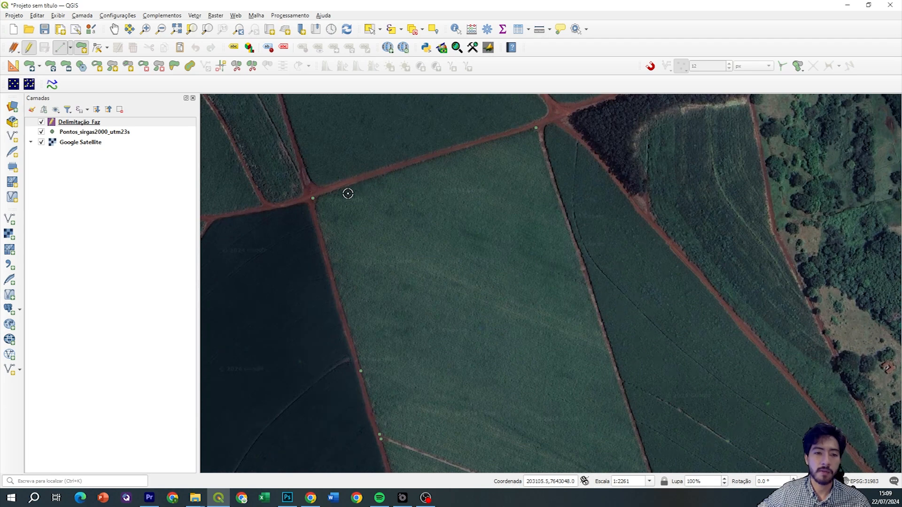
scroll(348, 191, "up", 1)
scroll(334, 203, "up", 1)
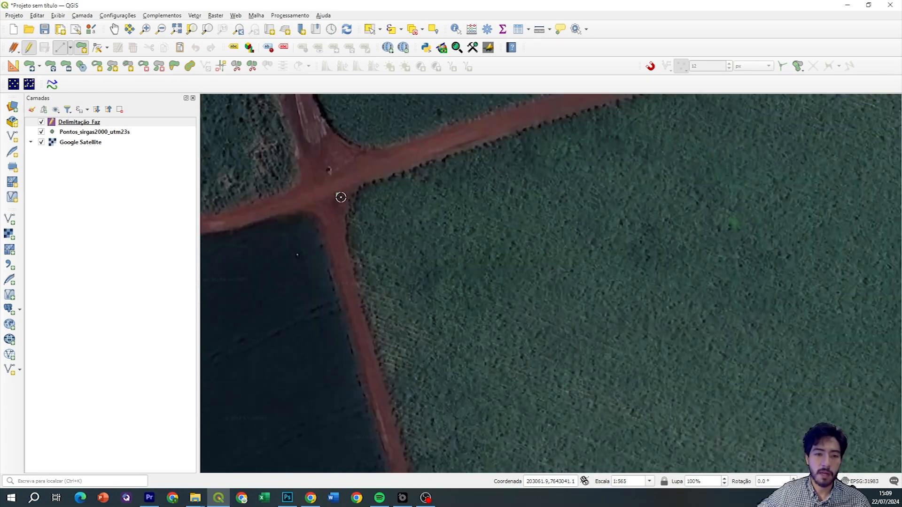
scroll(356, 191, "down", 1)
left_click_drag(544, 138, 379, 203)
scroll(584, 133, "down", 1)
left_click_drag(622, 258, 535, 125)
left_click_drag(604, 314, 564, 167)
left_click_drag(640, 369, 577, 181)
left_click_drag(519, 286, 648, 398)
left_click_drag(443, 181, 496, 312)
left_click_drag(469, 227, 443, 371)
left_click_drag(403, 204, 427, 286)
left_click_drag(375, 202, 392, 256)
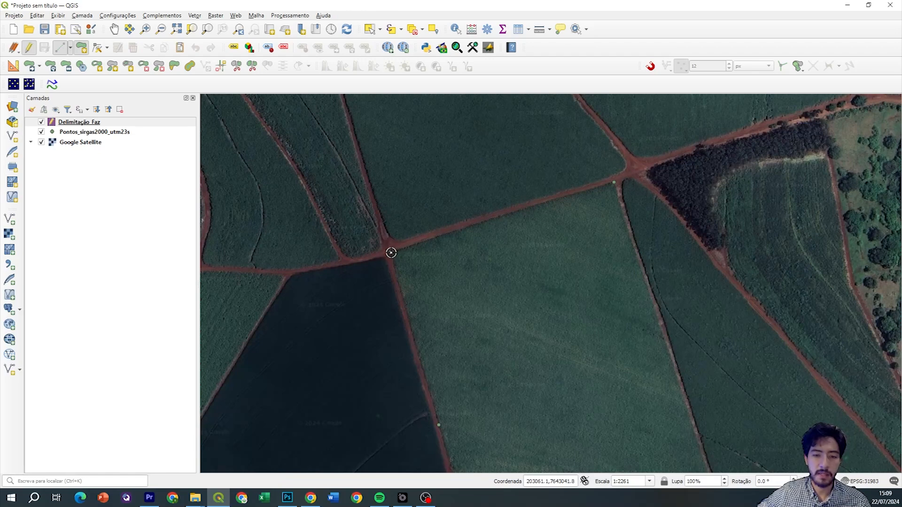
left_click(391, 253)
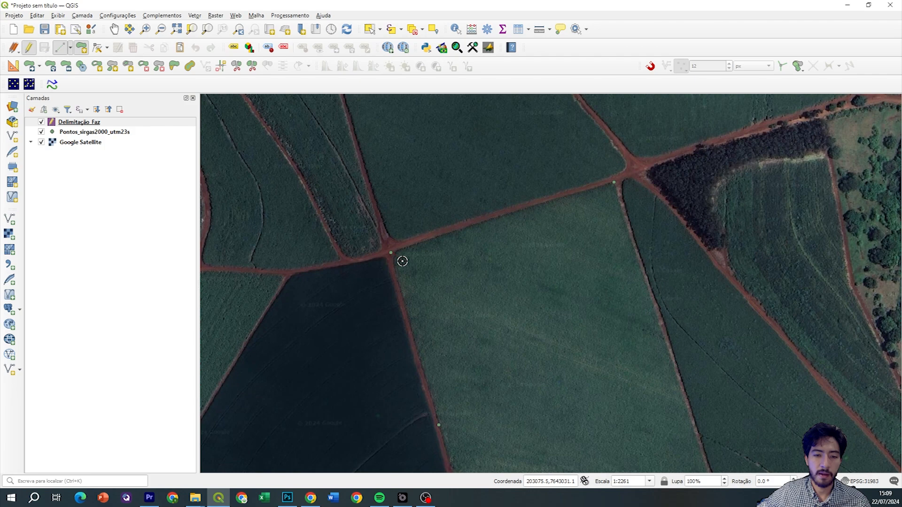
Zoom toward the field's corner and enable snapping to existing features
scroll(395, 251, "up", 5)
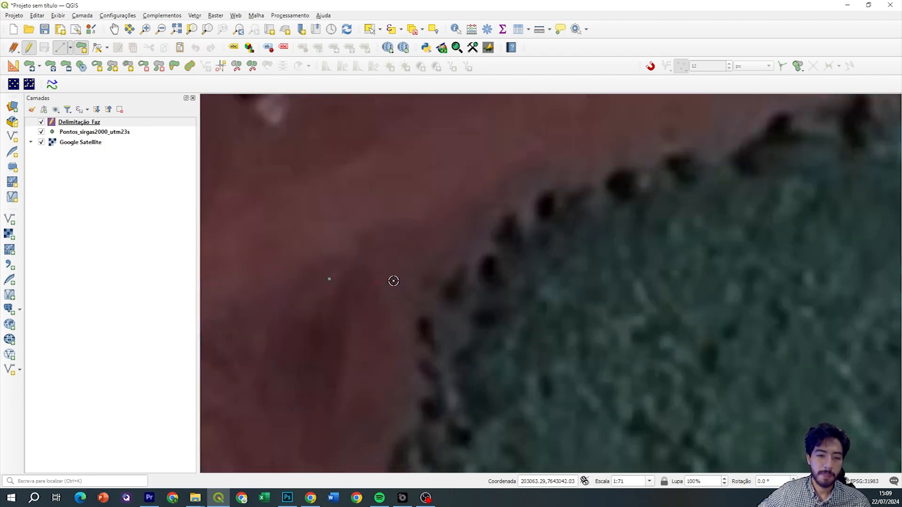
scroll(366, 299, "up", 2)
left_click_drag(256, 239, 312, 216)
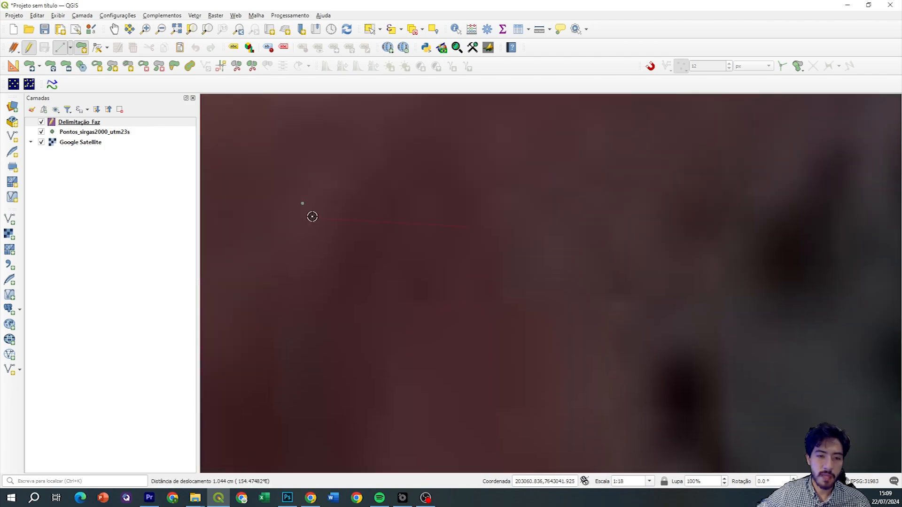
scroll(348, 231, "down", 3)
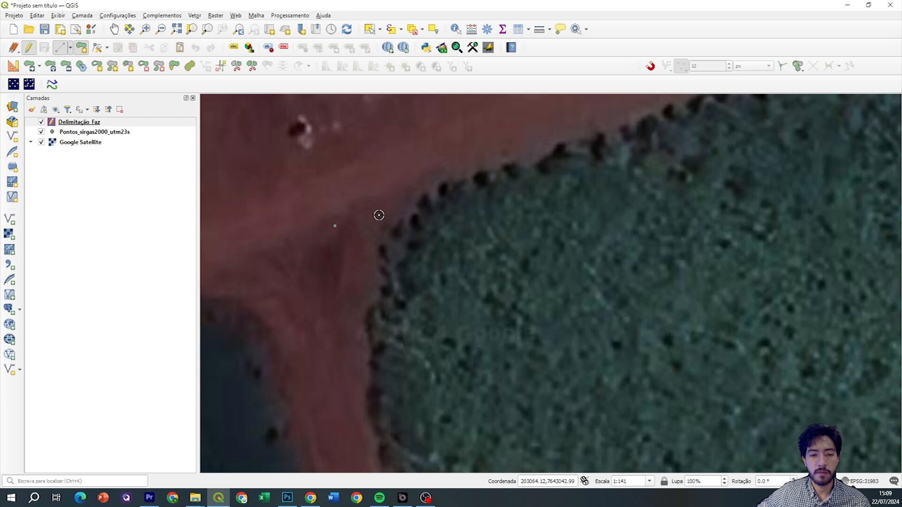
left_click_drag(340, 235, 389, 216)
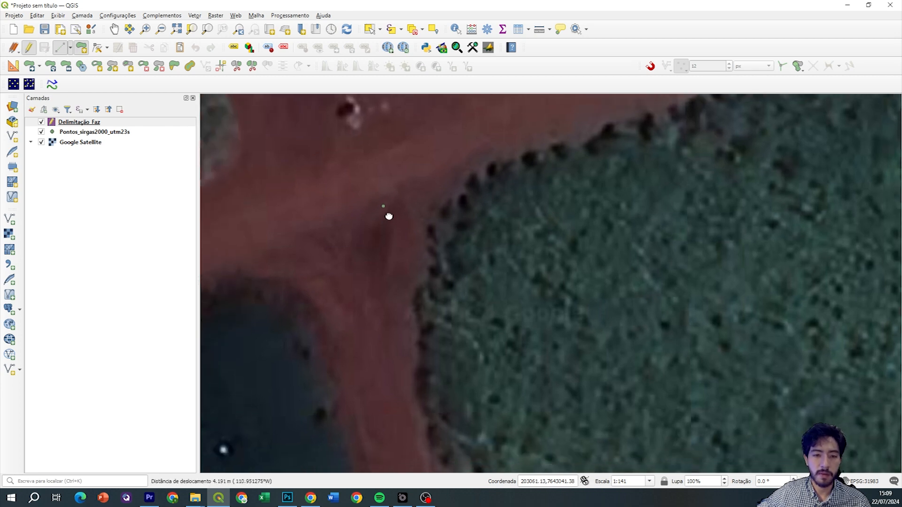
scroll(389, 207, "up", 5)
scroll(390, 198, "up", 3)
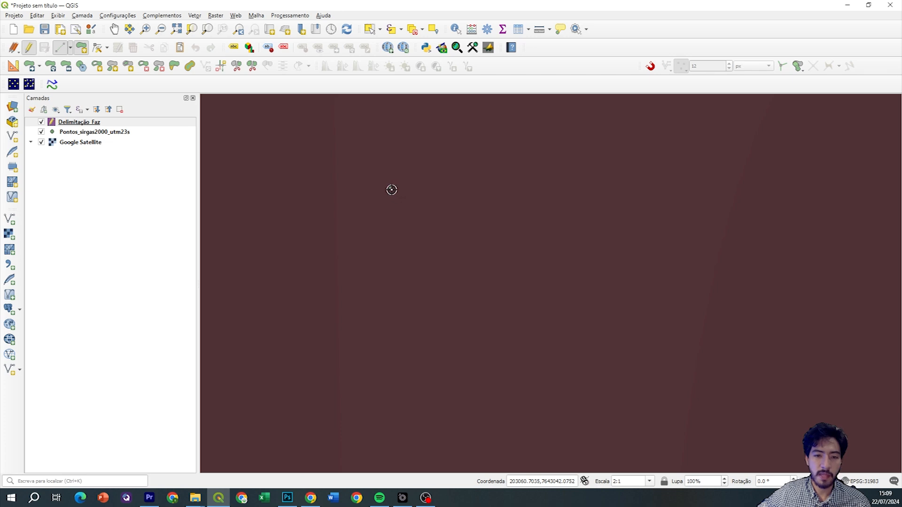
scroll(391, 189, "down", 9)
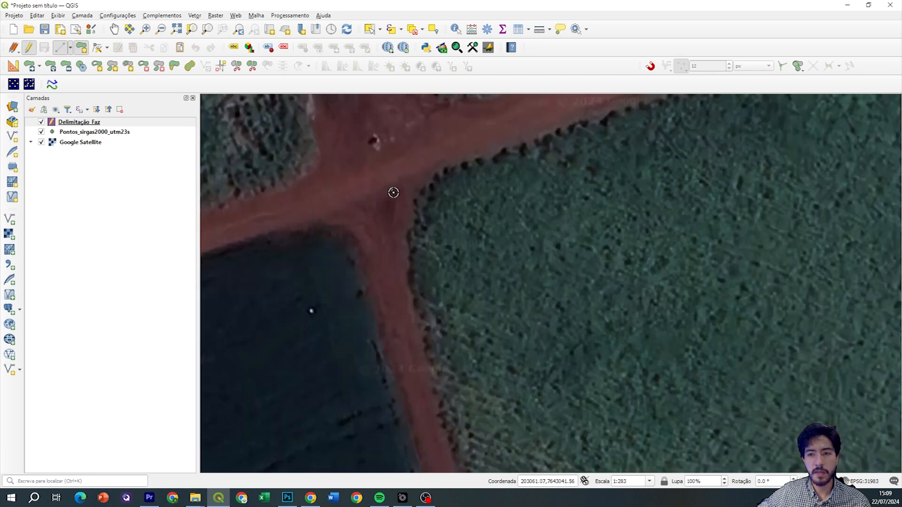
scroll(393, 192, "down", 3)
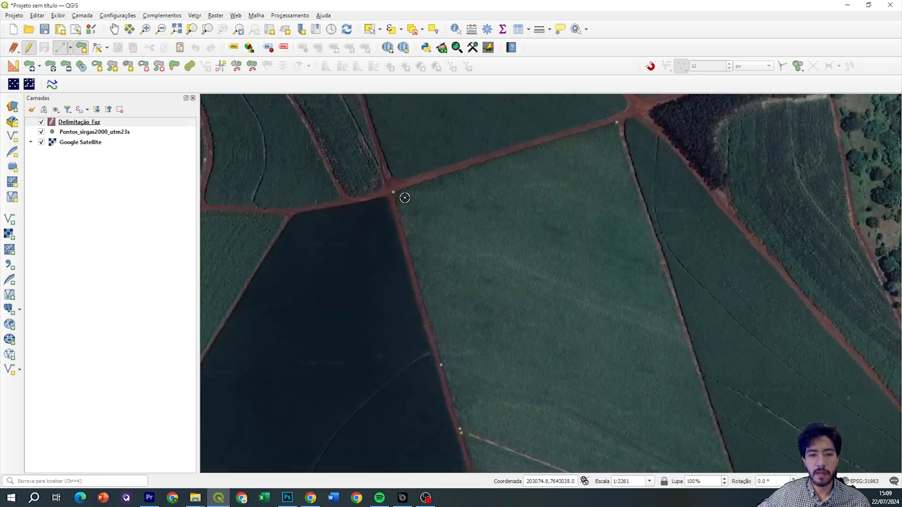
left_click(649, 69)
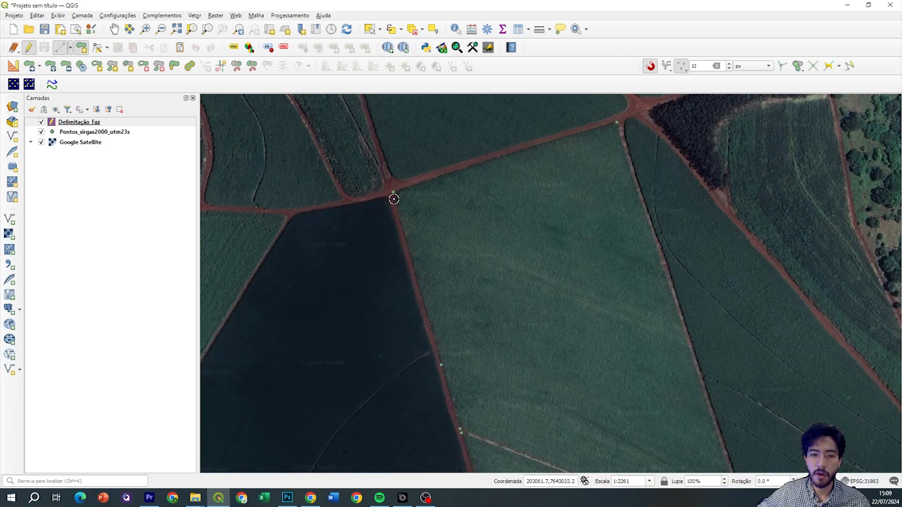
Place snapped vertices at the road junction and the field corner
scroll(395, 200, "up", 2)
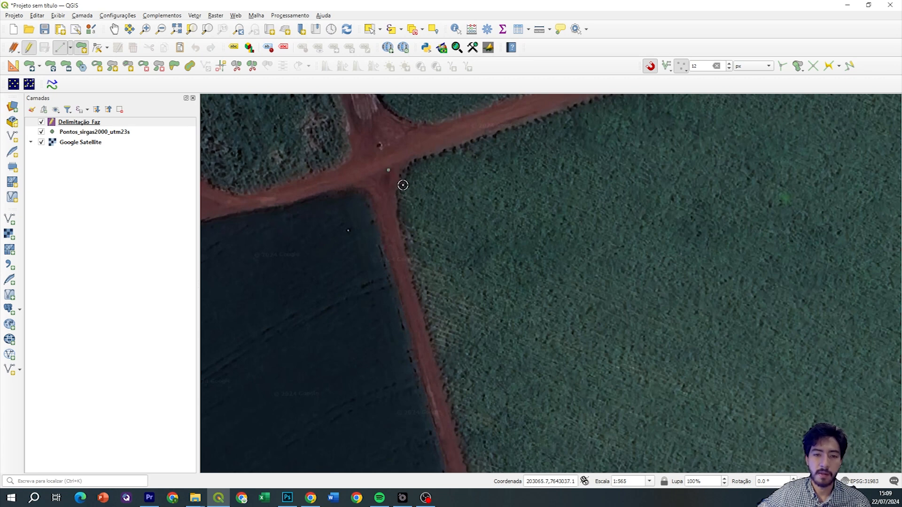
scroll(380, 159, "up", 4)
scroll(364, 150, "up", 5)
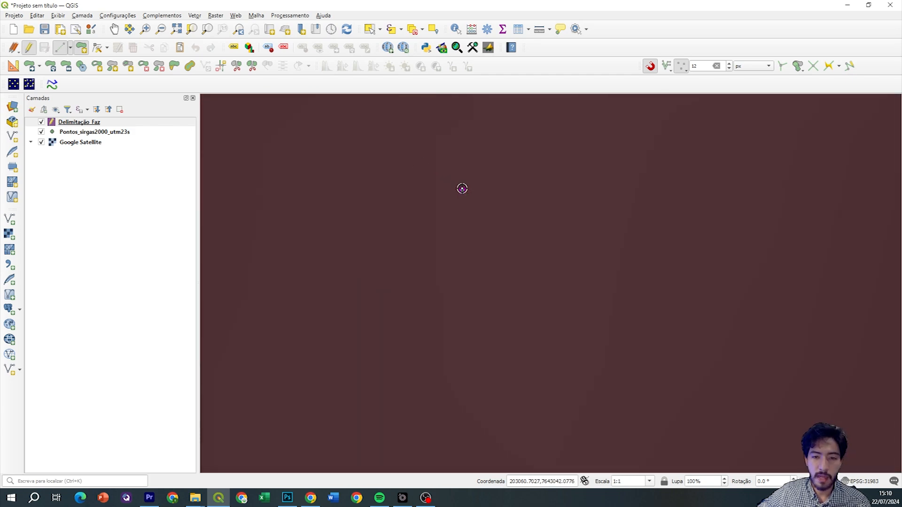
scroll(465, 195, "down", 11)
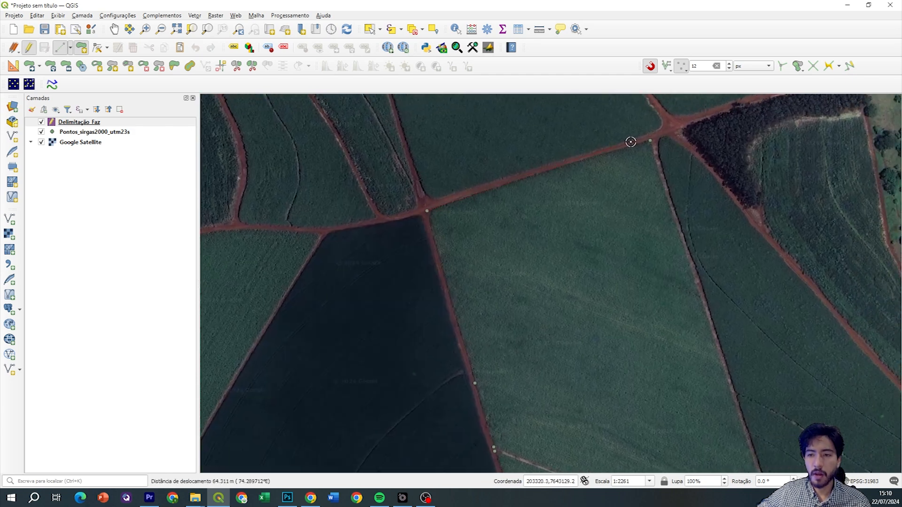
scroll(606, 154, "up", 3)
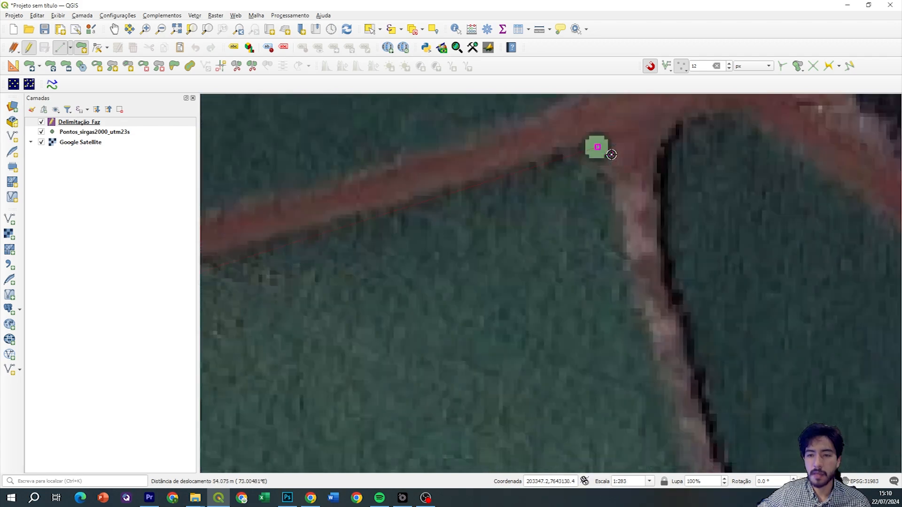
left_click(598, 148)
scroll(627, 233, "down", 2)
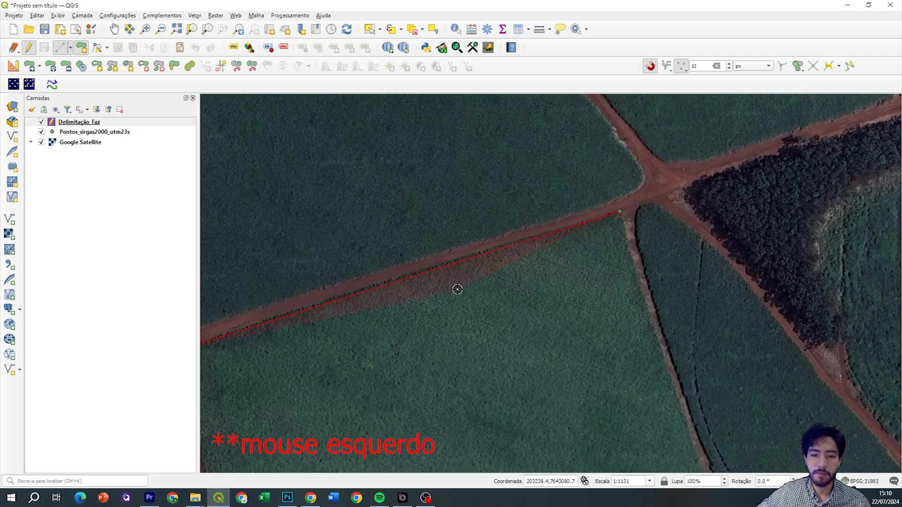
scroll(628, 235, "down", 2)
scroll(604, 215, "up", 4)
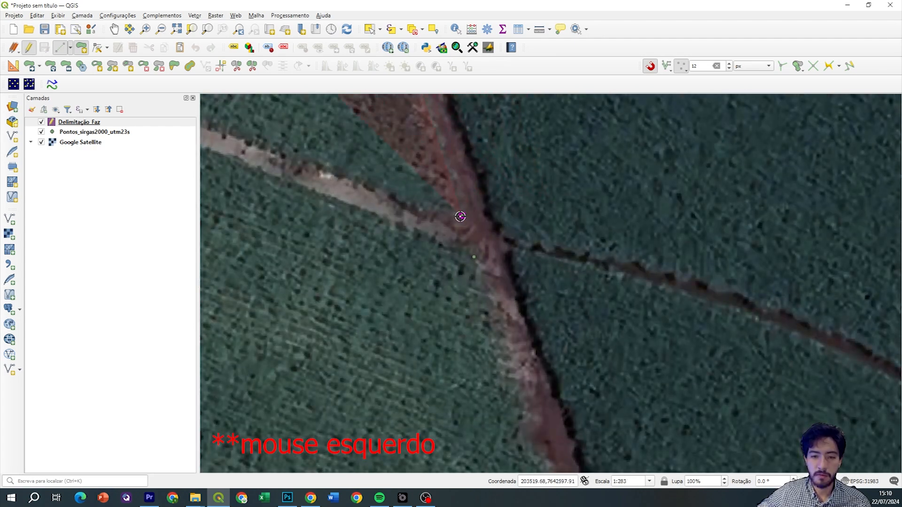
scroll(475, 265, "down", 4)
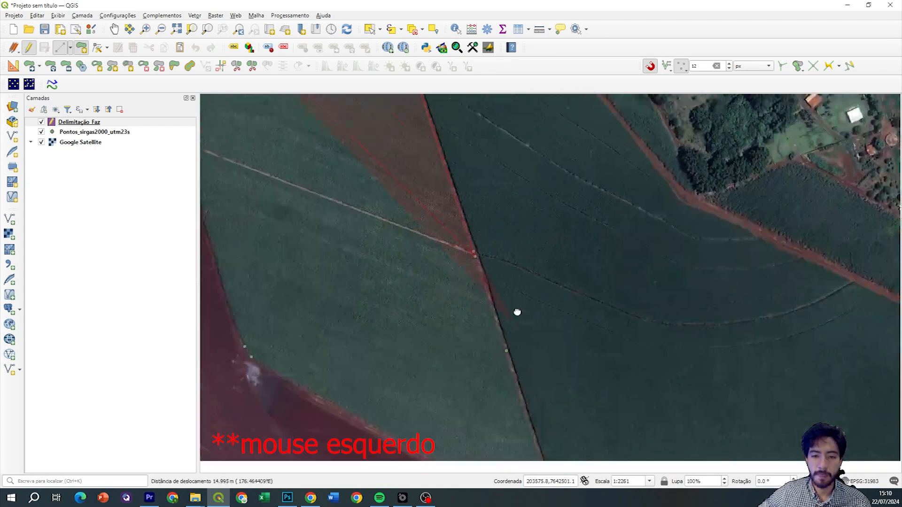
scroll(538, 215, "up", 3)
left_click(544, 239)
Continue placing vertices along the road edge up to the curved field corner
left_click(533, 251)
left_click_drag(329, 150, 543, 248)
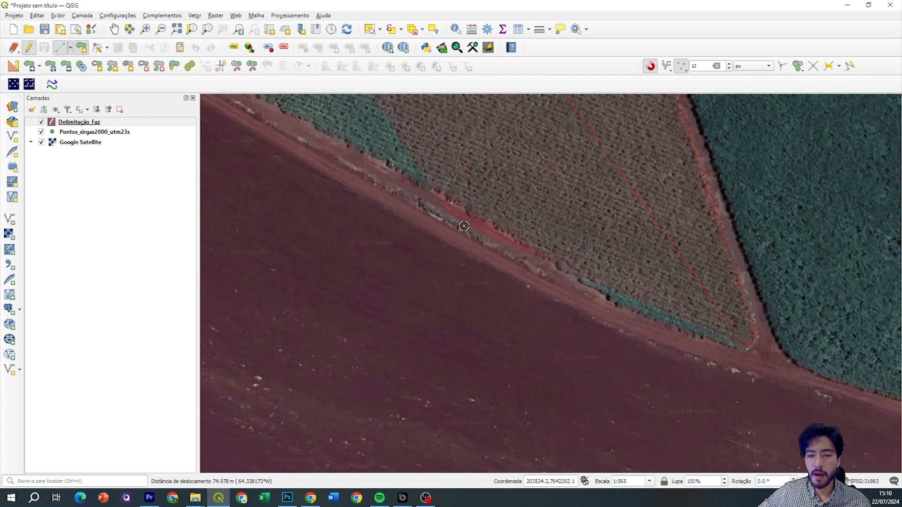
left_click_drag(519, 162, 497, 226)
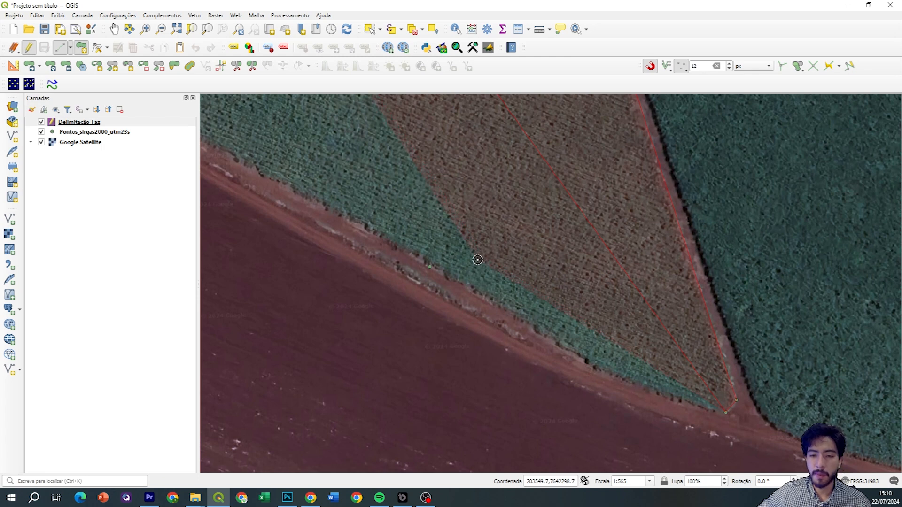
left_click_drag(429, 229, 474, 177)
left_click_drag(398, 160, 567, 250)
left_click(523, 233)
left_click_drag(358, 125, 482, 270)
left_click_drag(265, 130, 690, 328)
left_click_drag(447, 212, 509, 273)
left_click_drag(314, 165, 444, 264)
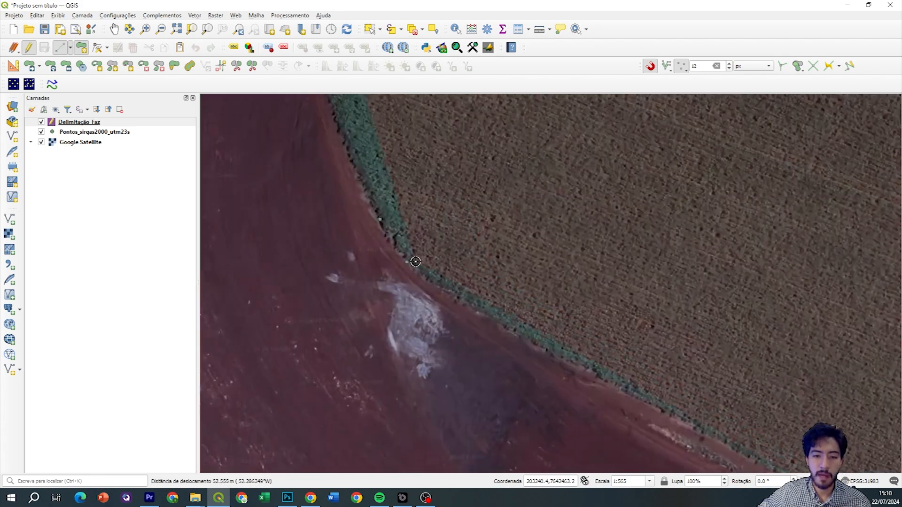
left_click(407, 262)
Add a final corner vertex and finish the polygon enclosing the brown field
left_click(379, 218)
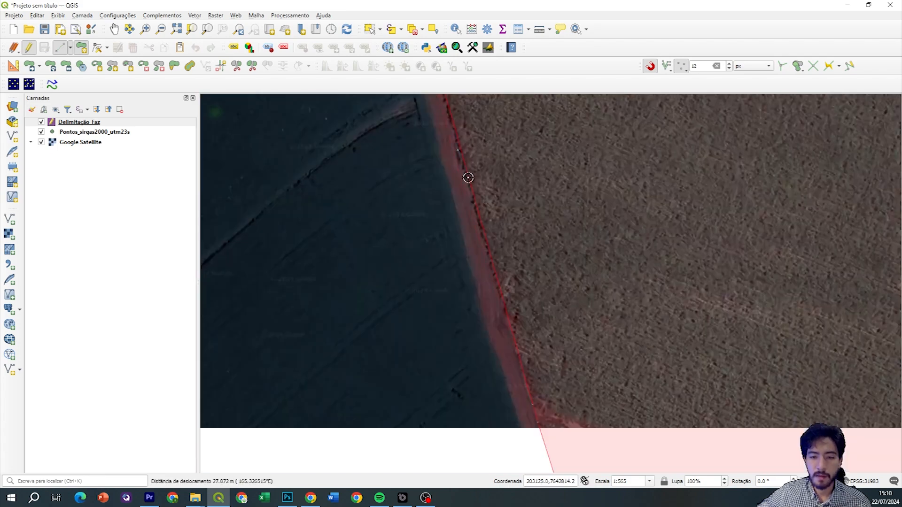
left_click_drag(448, 195, 469, 218)
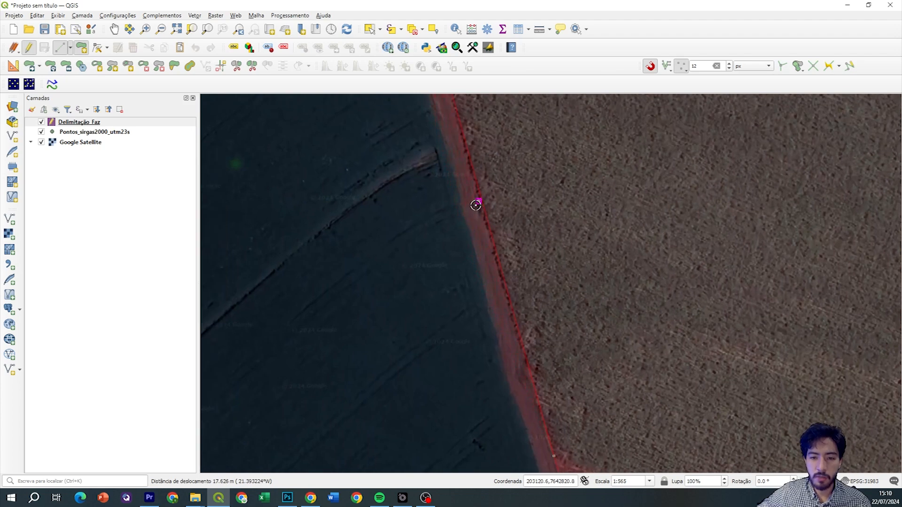
scroll(448, 209, "down", 3)
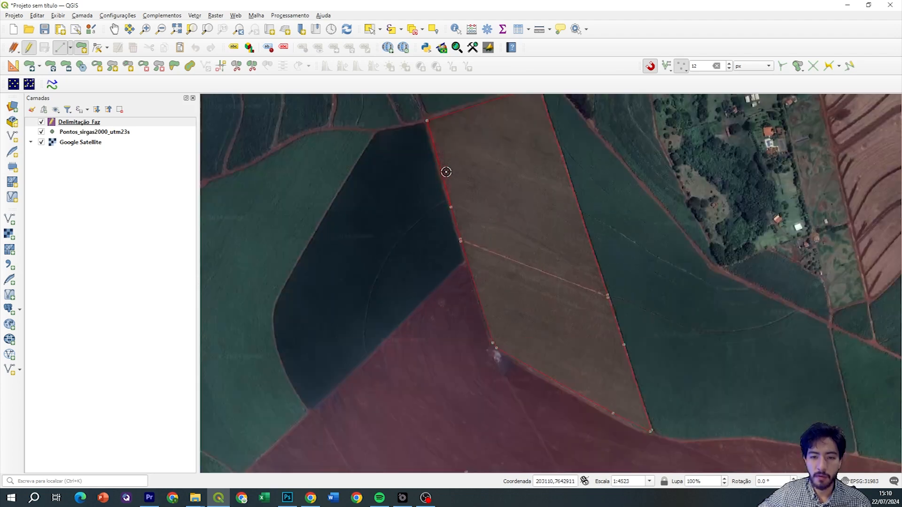
left_click_drag(445, 173, 481, 204)
scroll(455, 191, "up", 1)
scroll(429, 214, "down", 1)
left_click_drag(440, 281, 408, 232)
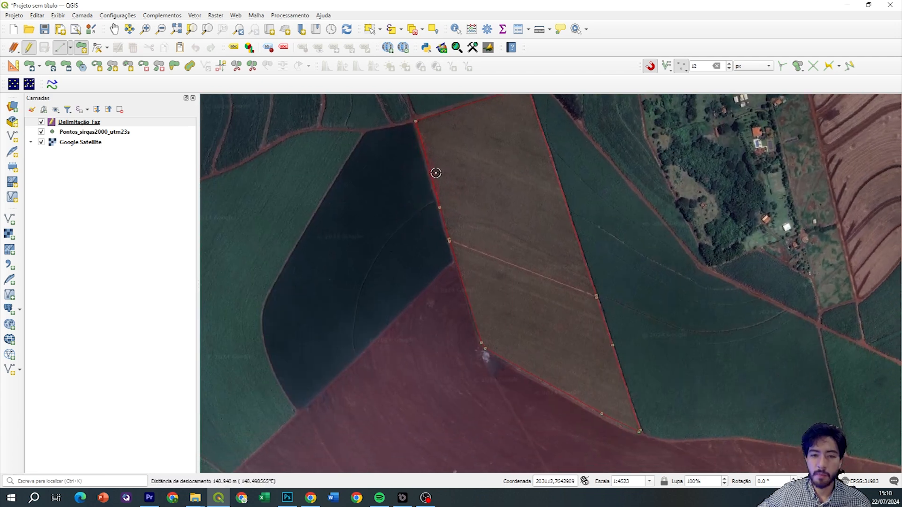
left_click_drag(420, 173, 411, 204)
right_click(411, 201)
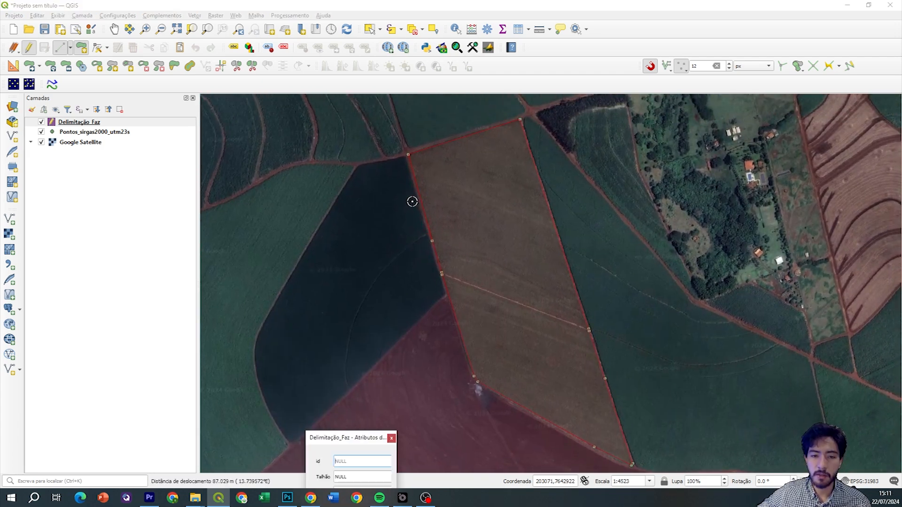
Accept the parcel's attribute form with id, Talhão and Área left empty
left_click_drag(381, 418, 607, 177)
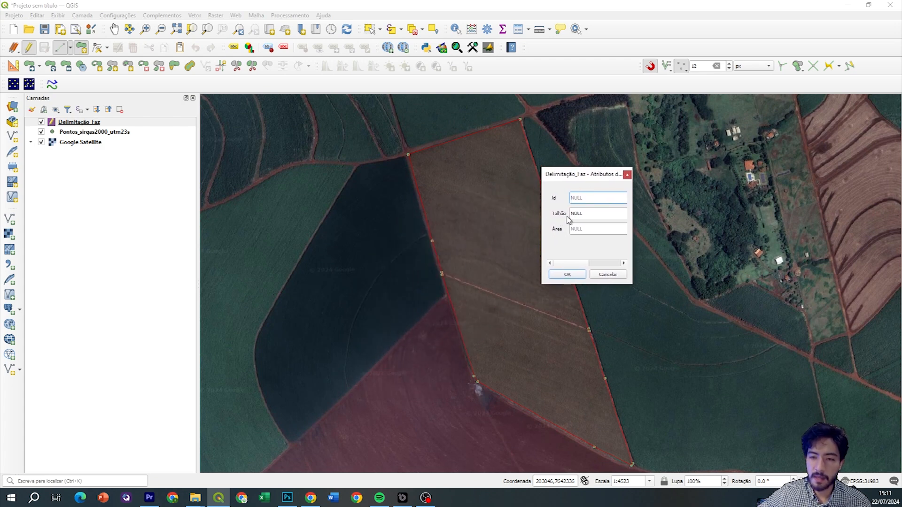
left_click(574, 276)
left_click_drag(513, 272, 500, 259)
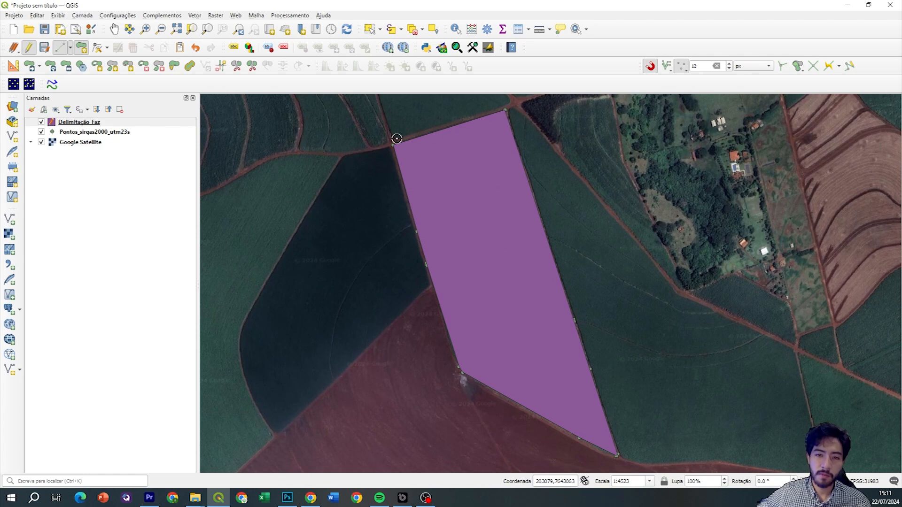
Save the new purple parcel to Delimitação Faz and switch off its editing
left_click(109, 124)
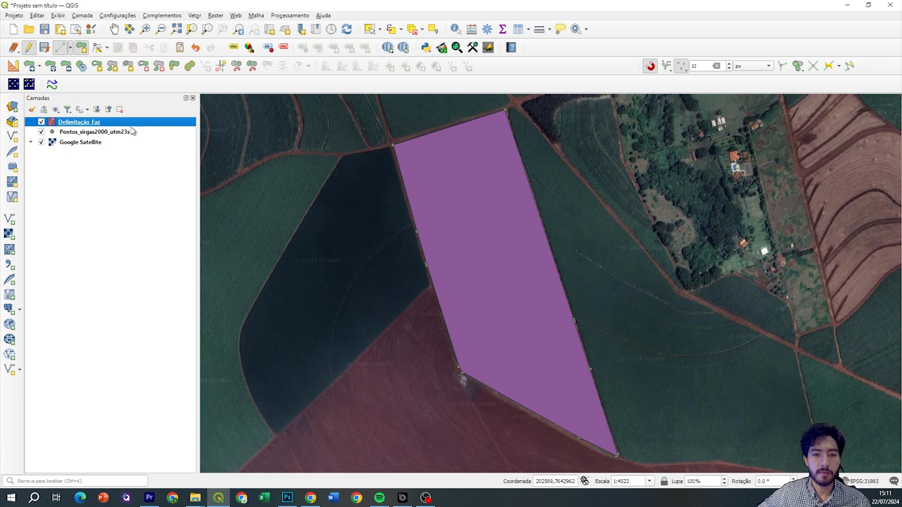
mouse_move(496, 202)
left_mouse_down()
mouse_move(491, 225)
mouse_move(500, 202)
left_mouse_up()
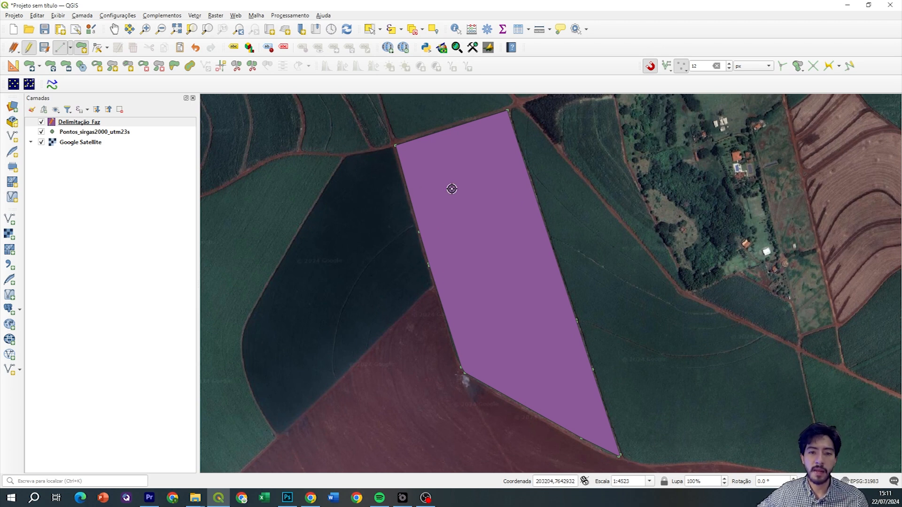
left_click(44, 48)
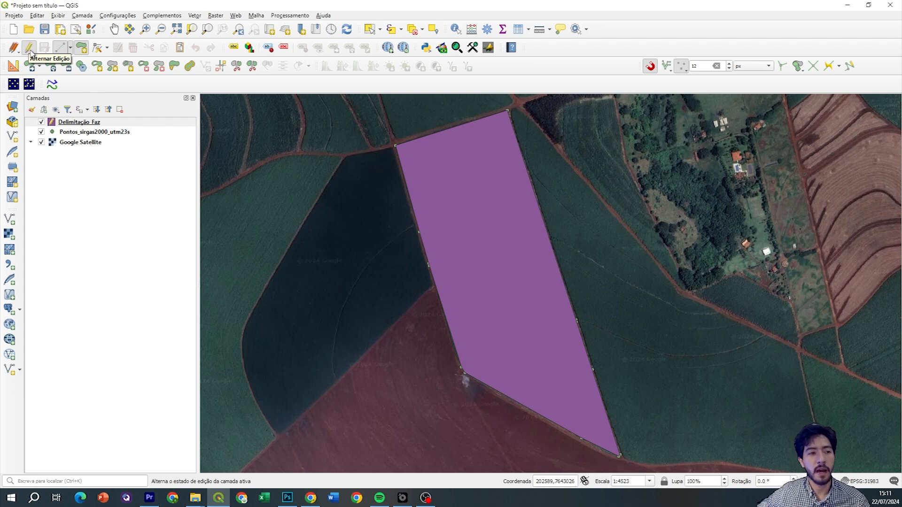
left_click(29, 48)
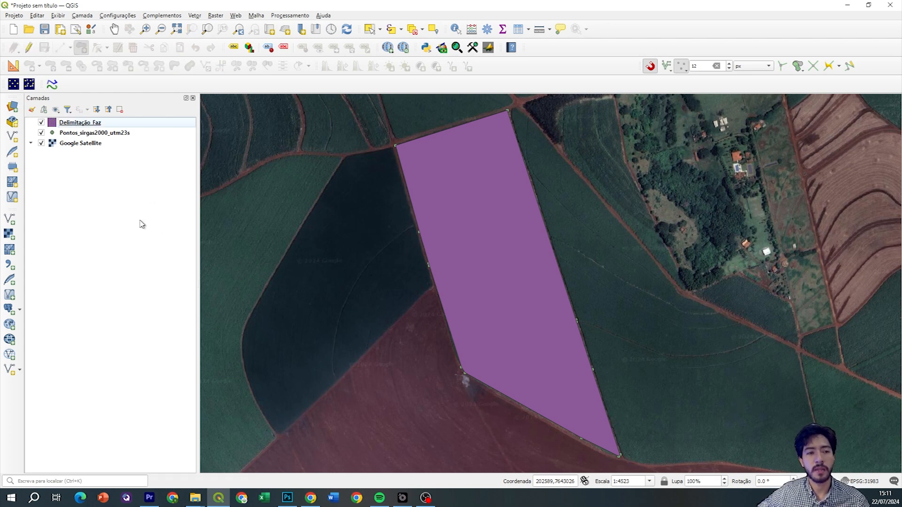
scroll(475, 236, "down", 1)
left_click_drag(475, 253, 467, 232)
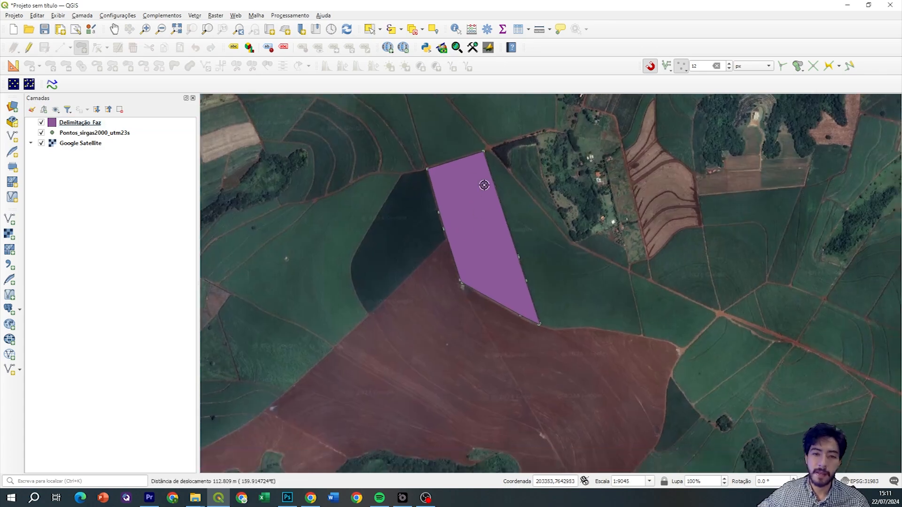
Hide Delimitação Faz and pan the Google Satellite imagery to find the field
scroll(467, 160, "up", 1)
left_click_drag(455, 304, 442, 259)
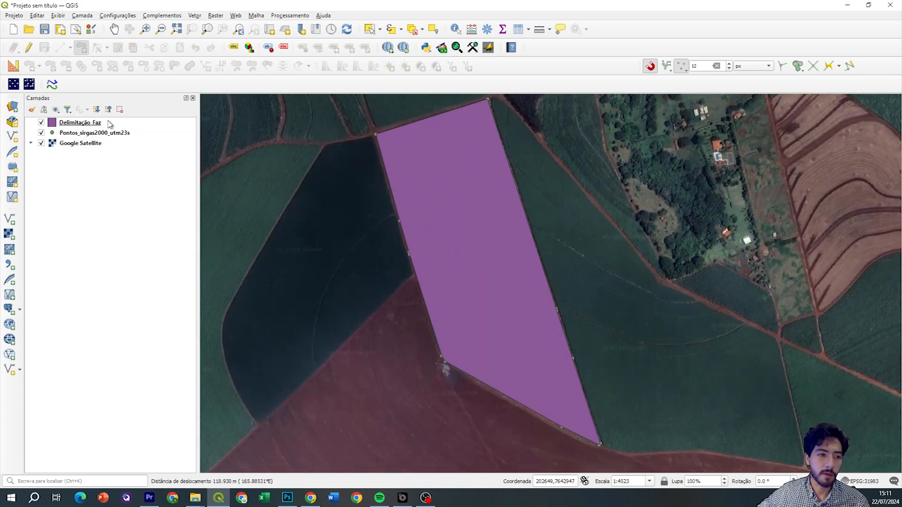
scroll(379, 155, "up", 1)
left_click(41, 122)
left_click_drag(408, 155, 361, 208)
left_click_drag(329, 168, 295, 189)
left_click_drag(608, 375, 546, 209)
left_click_drag(563, 294, 613, 295)
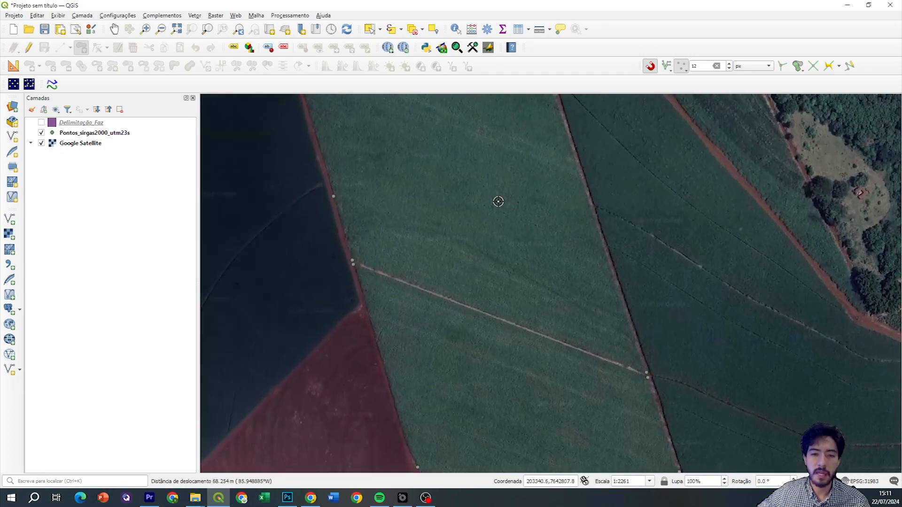
left_click_drag(472, 172, 511, 315)
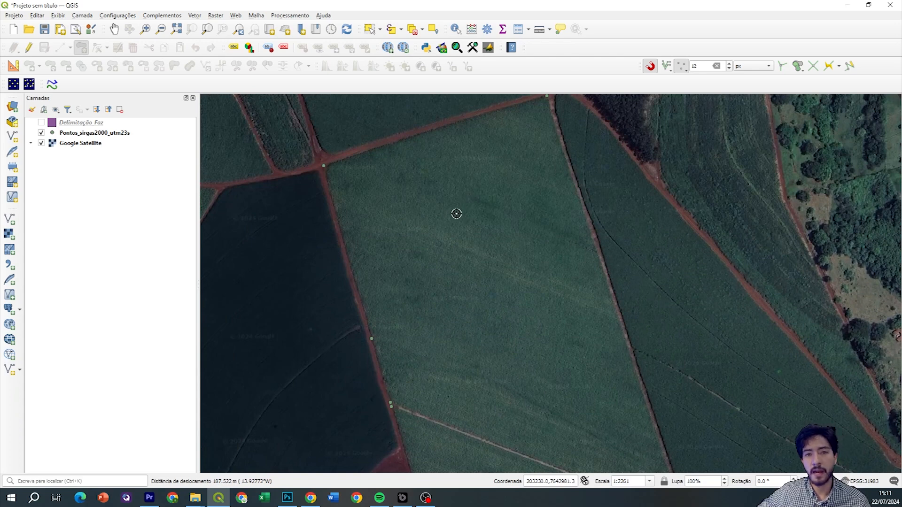
left_click_drag(497, 187, 492, 214)
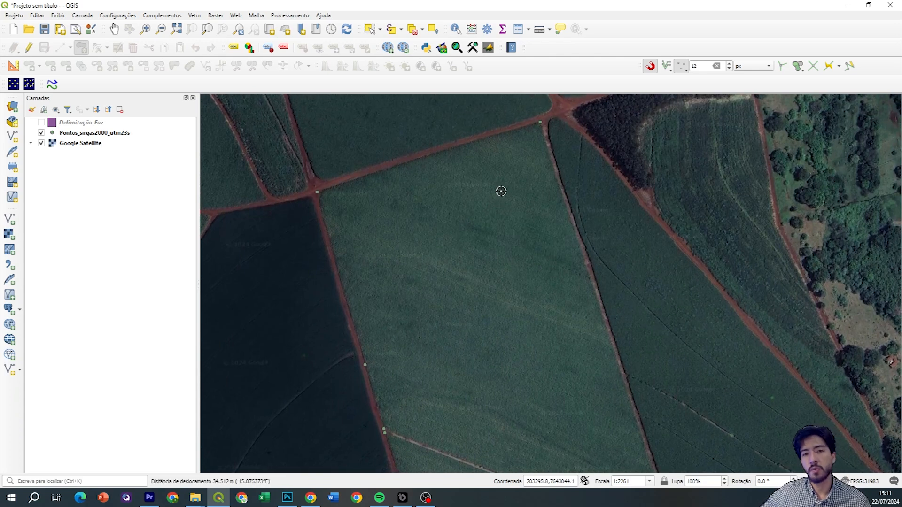
left_click_drag(534, 143, 529, 154)
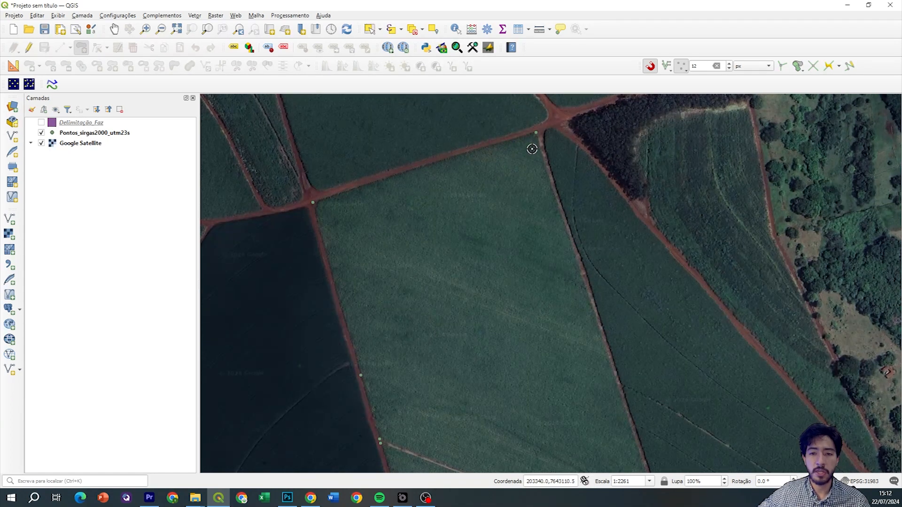
left_click_drag(532, 149, 519, 163)
Frame the field beside the farmstead and turn Delimitação_Faz back on to show its purple polygon
scroll(519, 149, "up", 3)
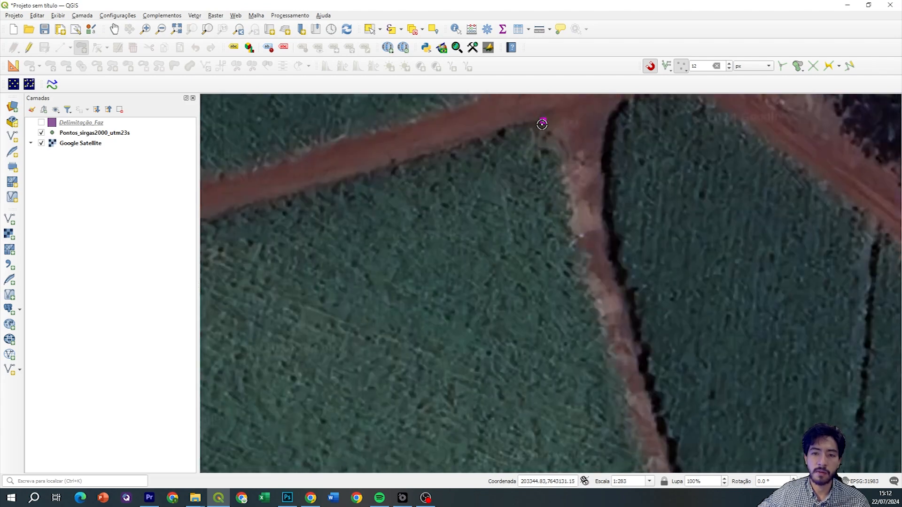
scroll(542, 123, "down", 2)
scroll(559, 203, "down", 4)
left_click_drag(559, 203, 541, 135)
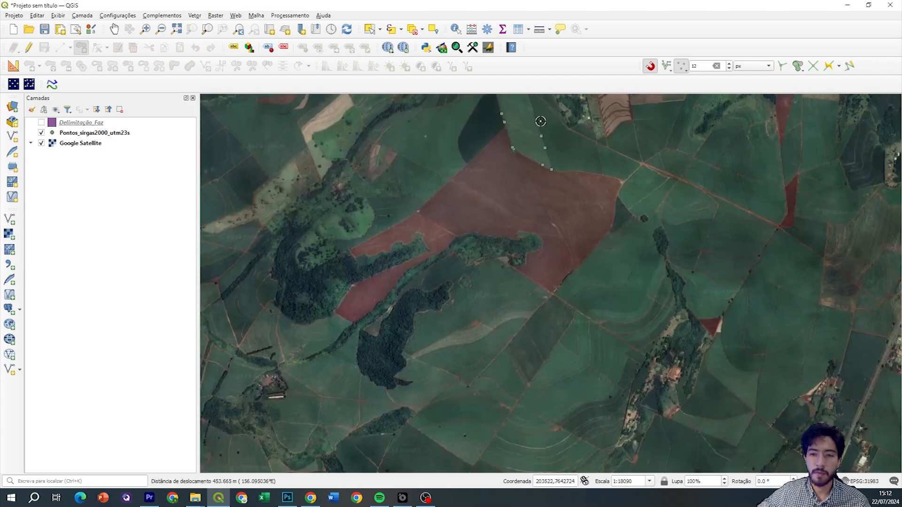
scroll(542, 135, "up", 5)
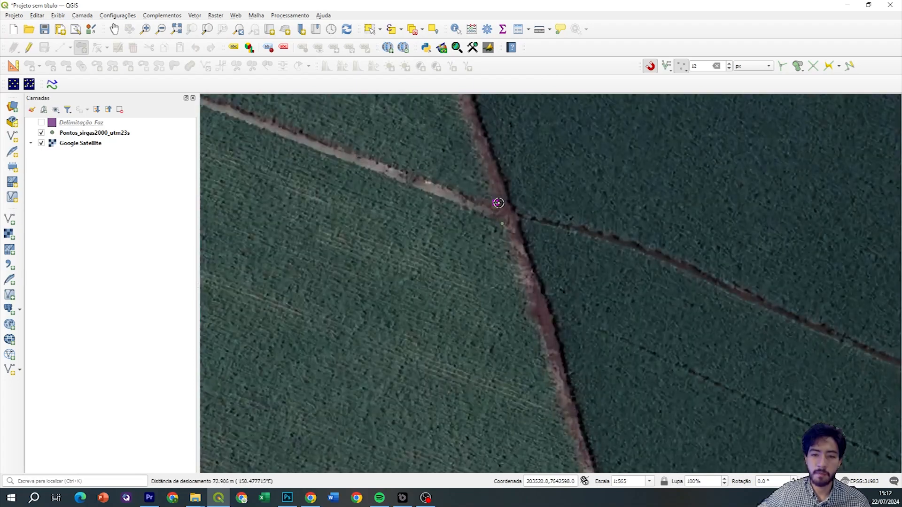
scroll(497, 215, "down", 3)
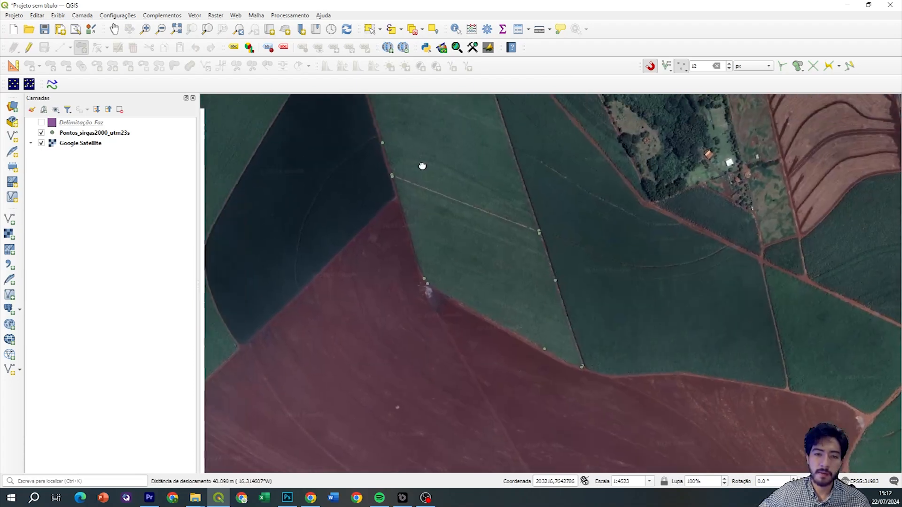
left_click_drag(416, 145, 454, 274)
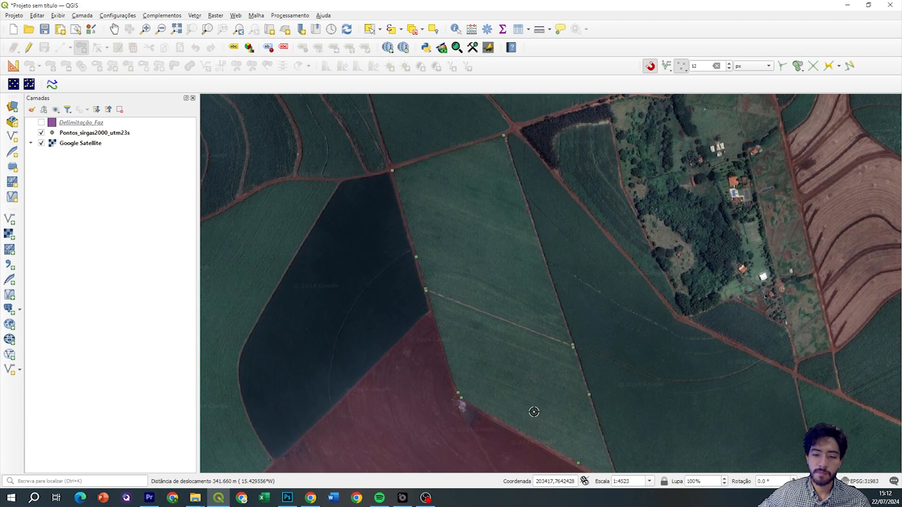
left_click_drag(523, 410, 524, 400)
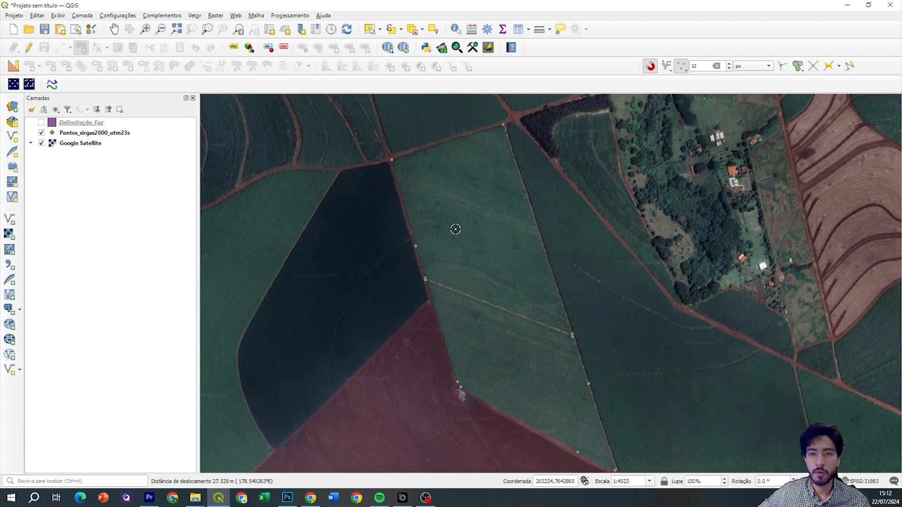
left_click(41, 123)
left_click_drag(473, 235, 453, 202)
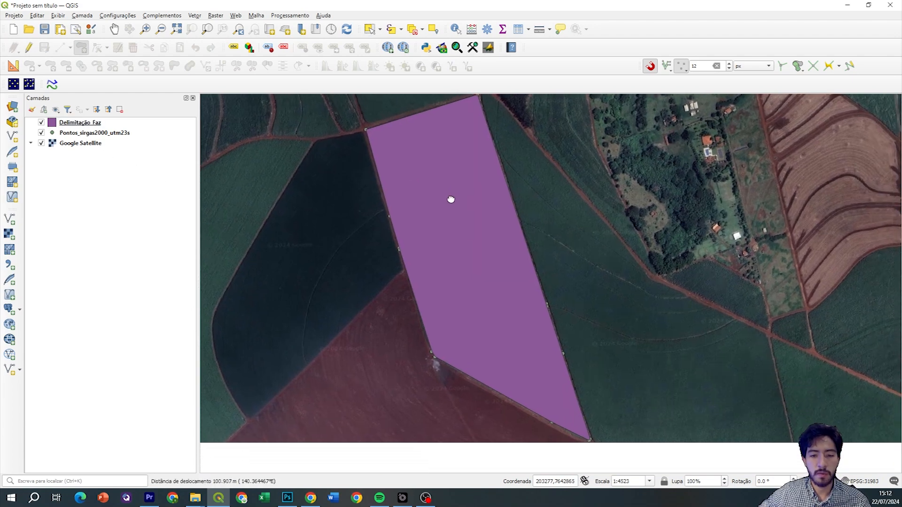
left_click_drag(466, 128, 477, 141)
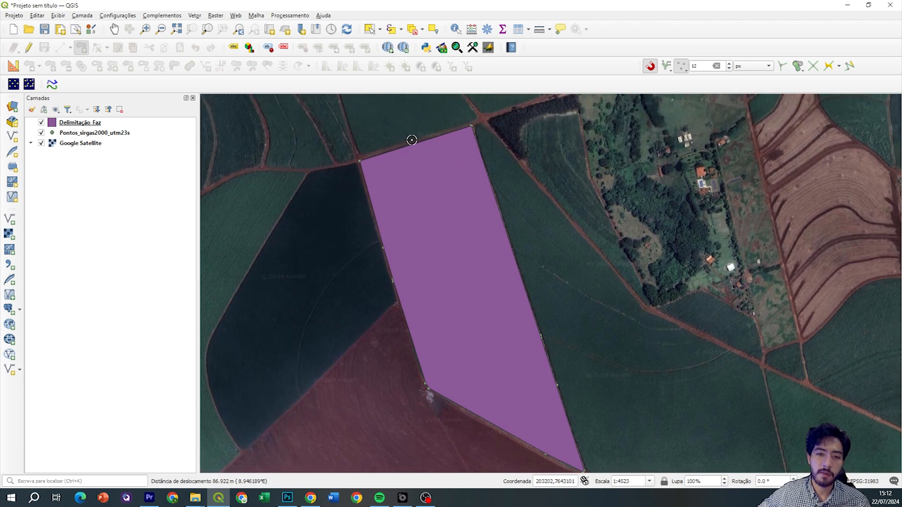
left_click_drag(505, 410, 512, 371)
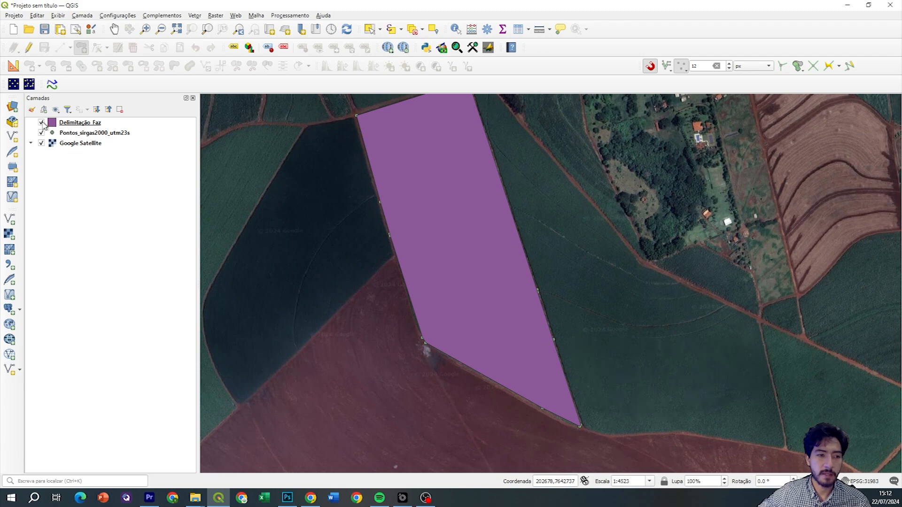
left_click_drag(505, 185, 467, 225)
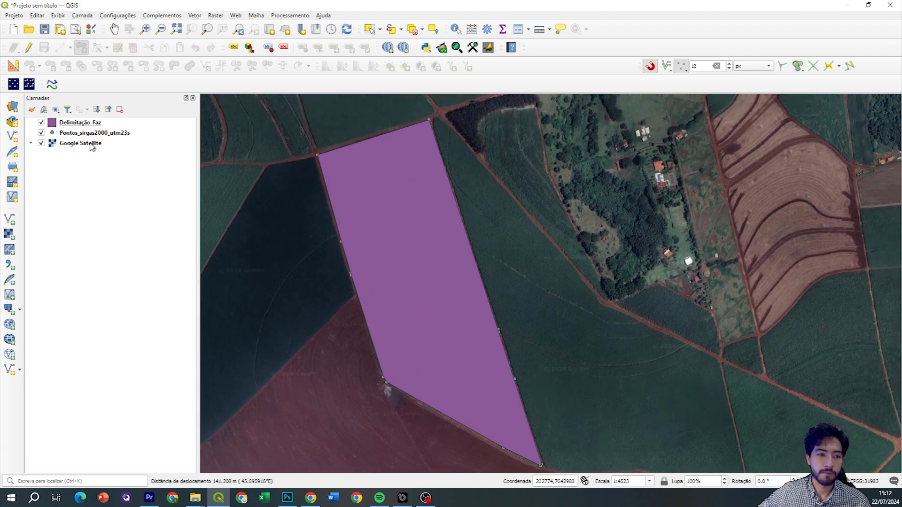
left_click(41, 123)
scroll(376, 217, "up", 1)
scroll(346, 194, "up", 1)
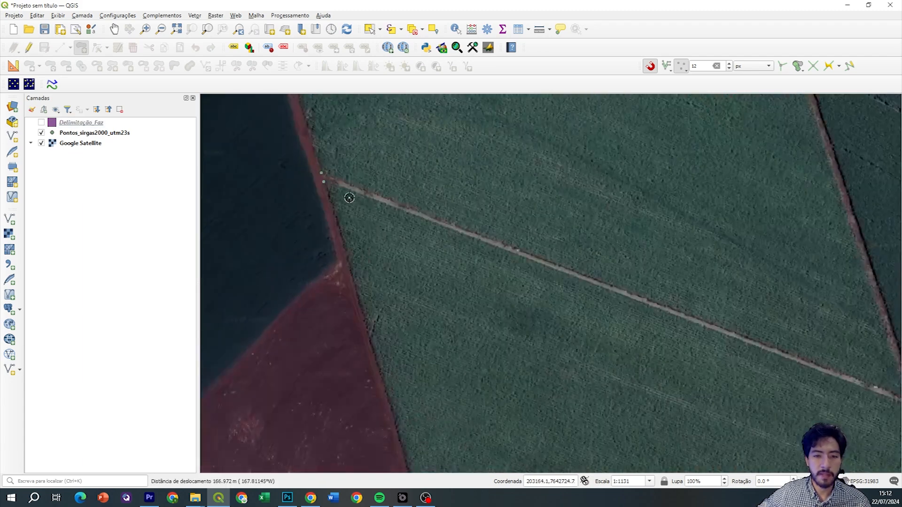
left_click_drag(669, 303, 548, 285)
scroll(327, 222, "down", 1)
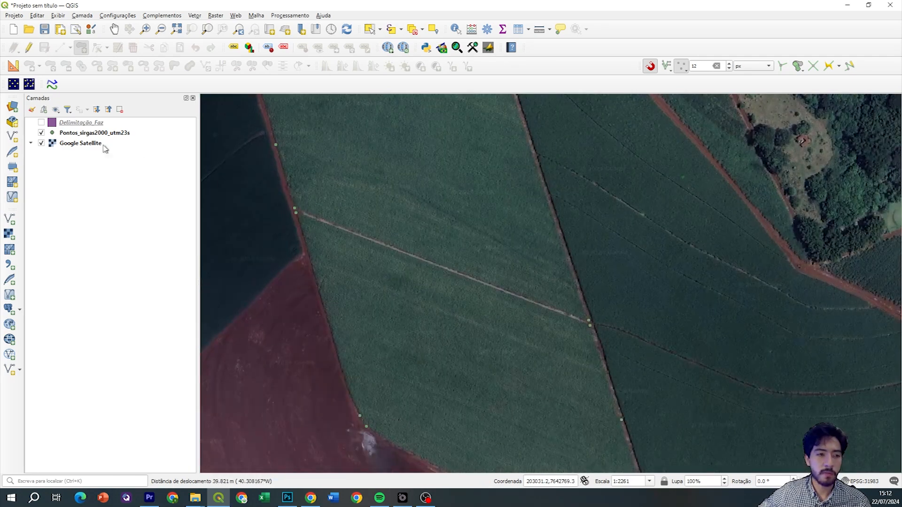
left_click(50, 123)
left_click(41, 122)
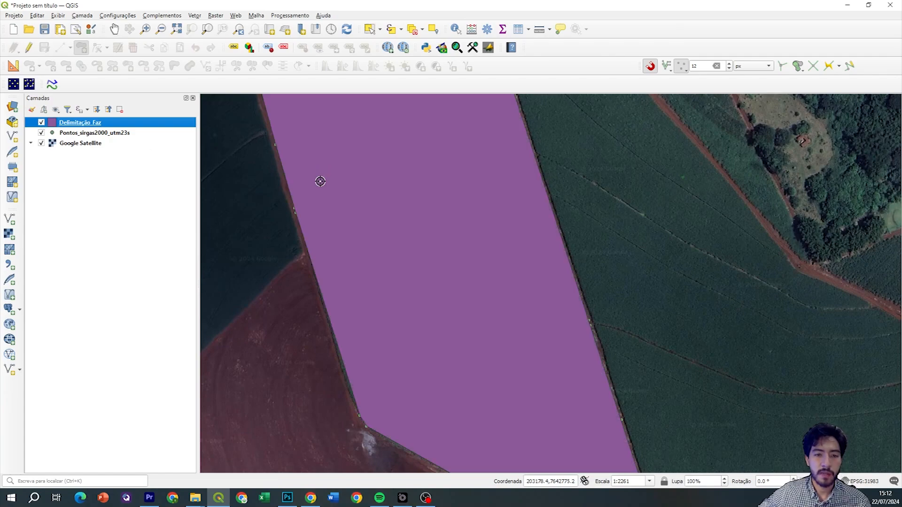
left_click_drag(290, 204, 313, 238)
scroll(415, 263, "down", 1)
left_click_drag(428, 258, 428, 224)
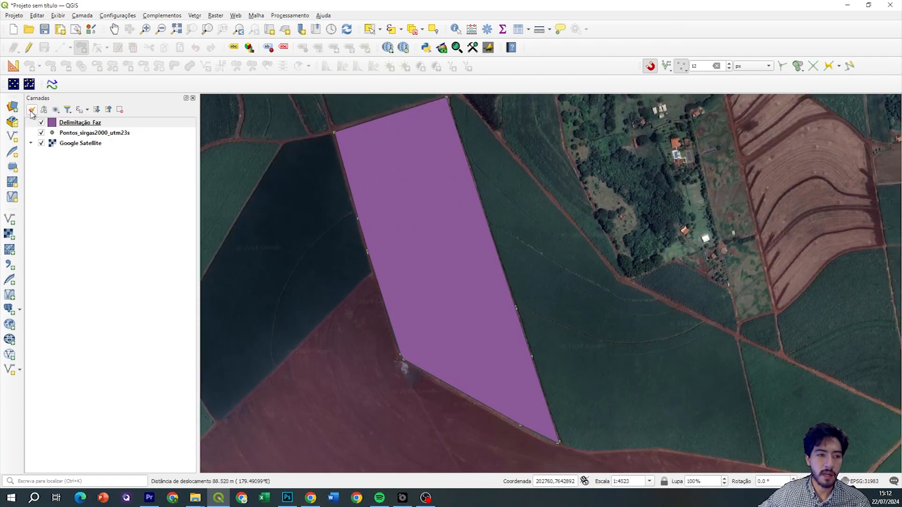
left_click(41, 122)
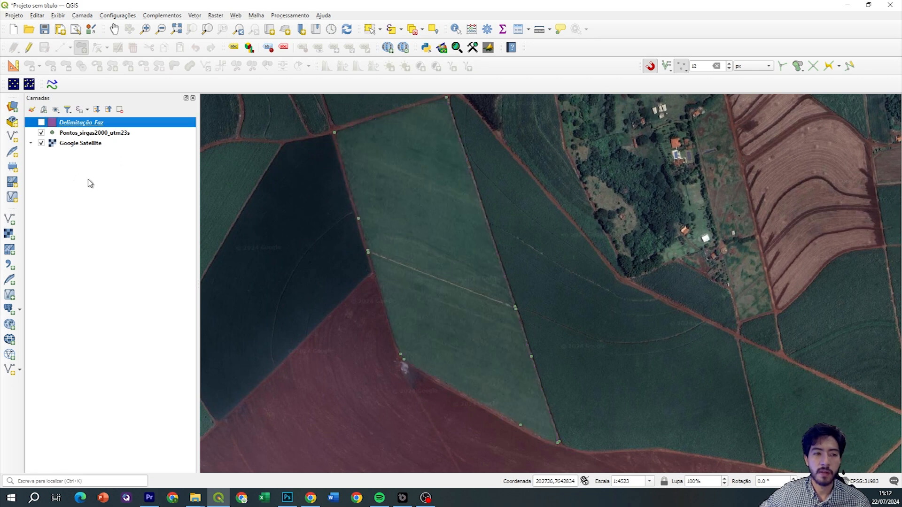
left_click(41, 123)
mouse_move(435, 205)
left_mouse_down()
mouse_move(418, 213)
mouse_move(425, 201)
left_mouse_up()
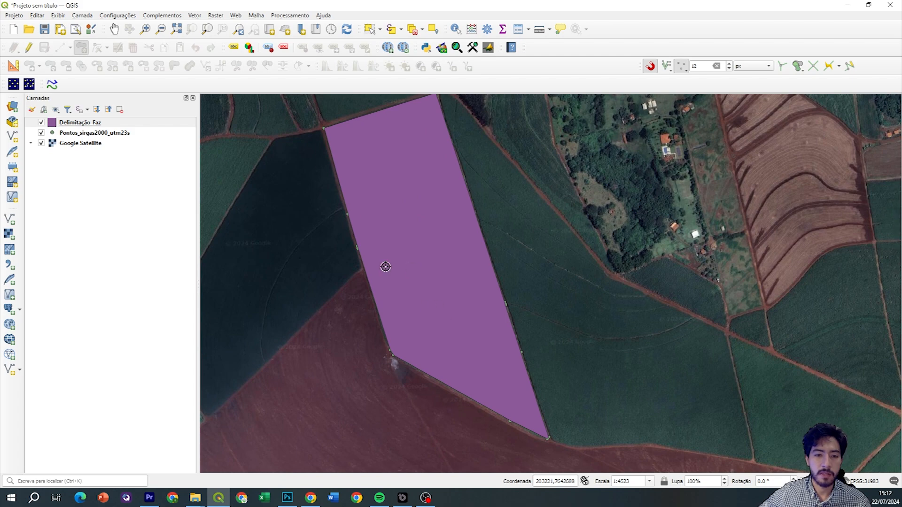
scroll(384, 267, "up", 1)
scroll(343, 237, "up", 1)
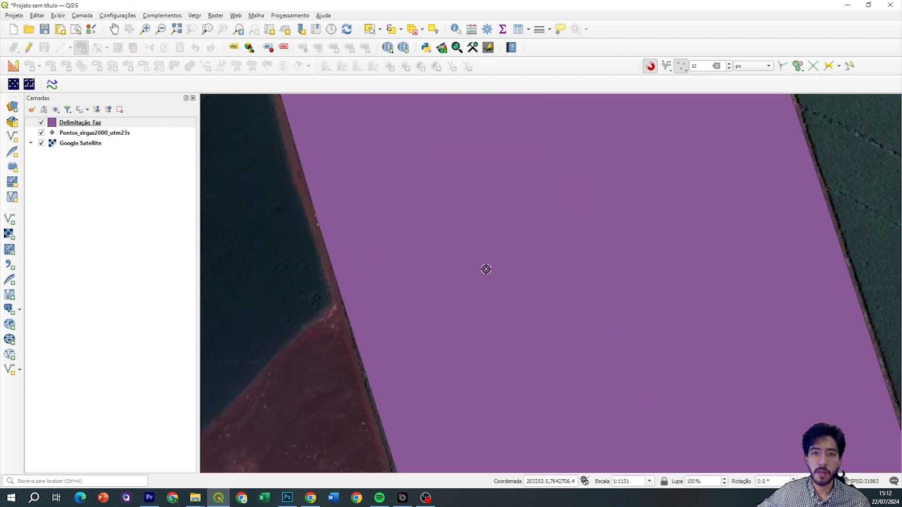
scroll(485, 269, "down", 3)
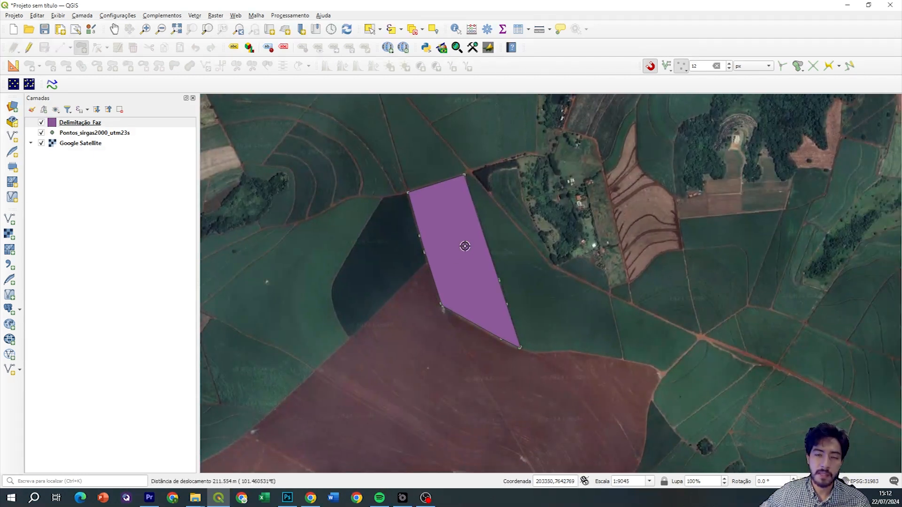
scroll(465, 246, "up", 1)
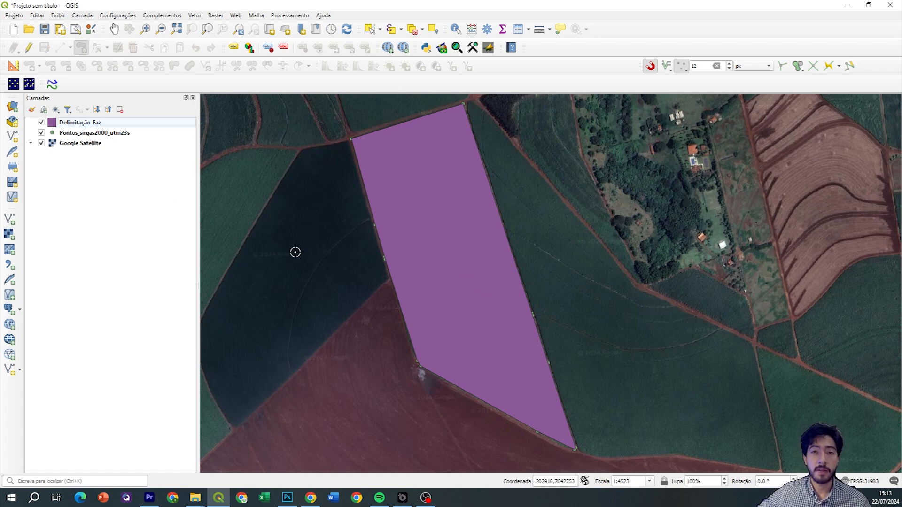
Open the Simbologia page of the Delimitação_Faz layer properties
left_click(107, 124)
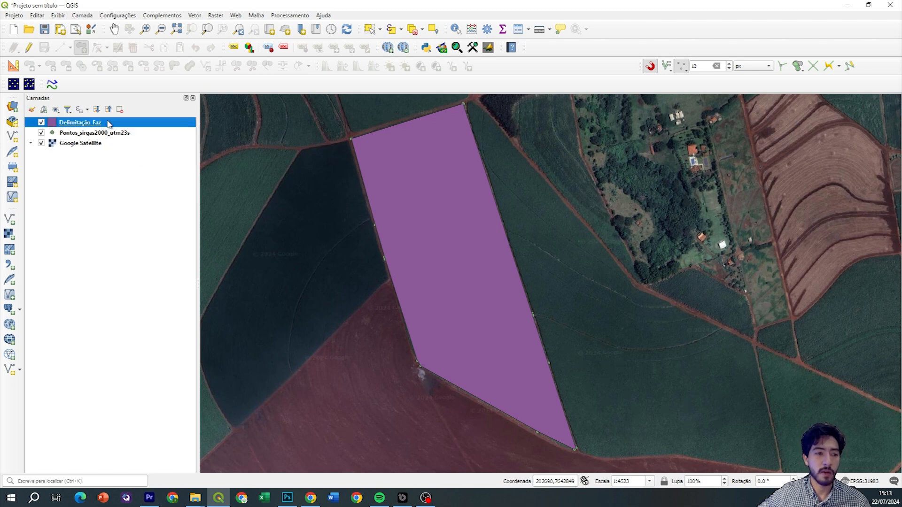
right_click(109, 124)
left_click(182, 338)
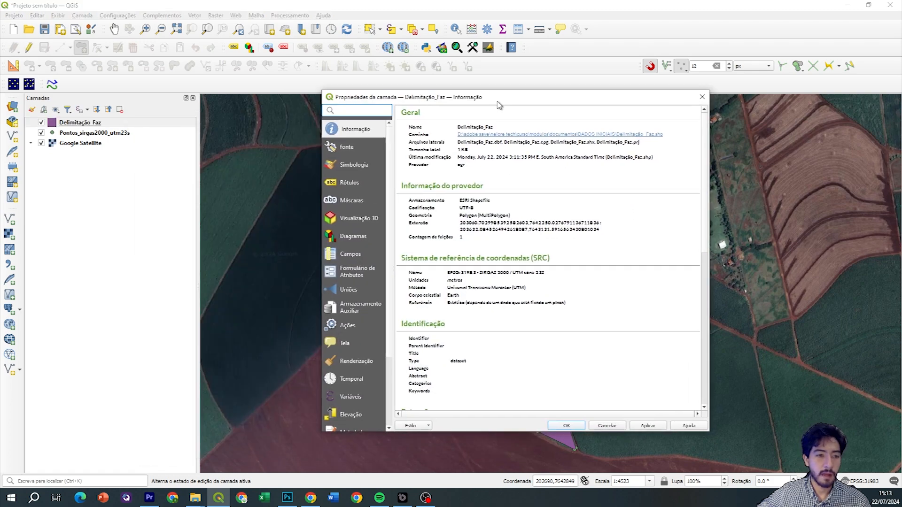
left_click(413, 157)
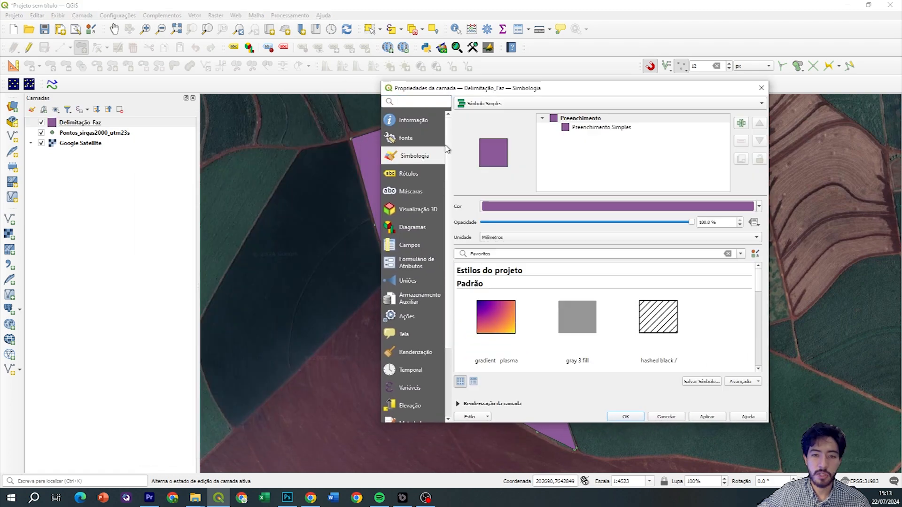
left_click_drag(488, 90, 292, 97)
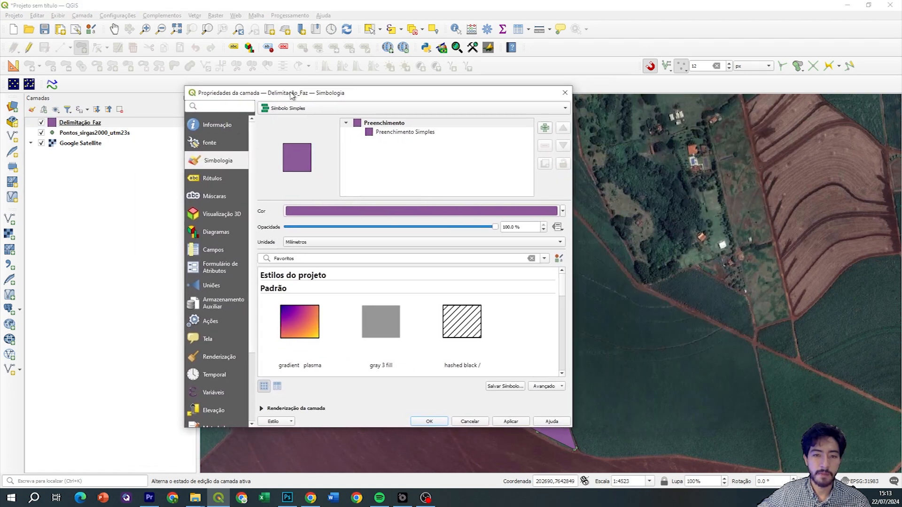
Give the simple fill a transparent fill and red 0.66 mm outline, and apply it
left_click(400, 133)
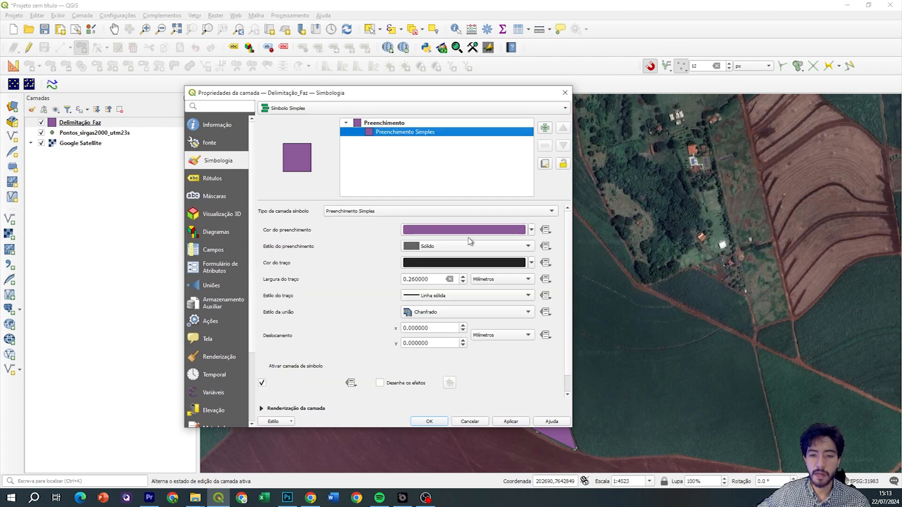
left_click(529, 233)
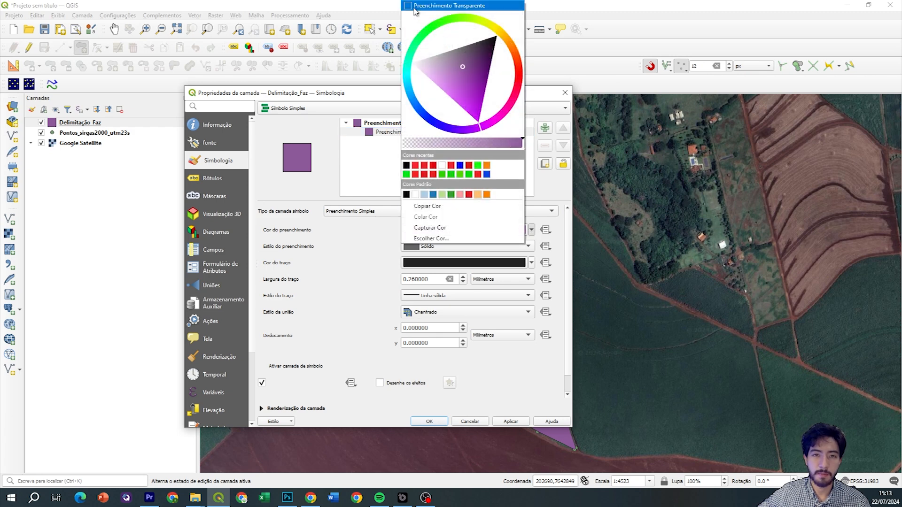
left_click(512, 226)
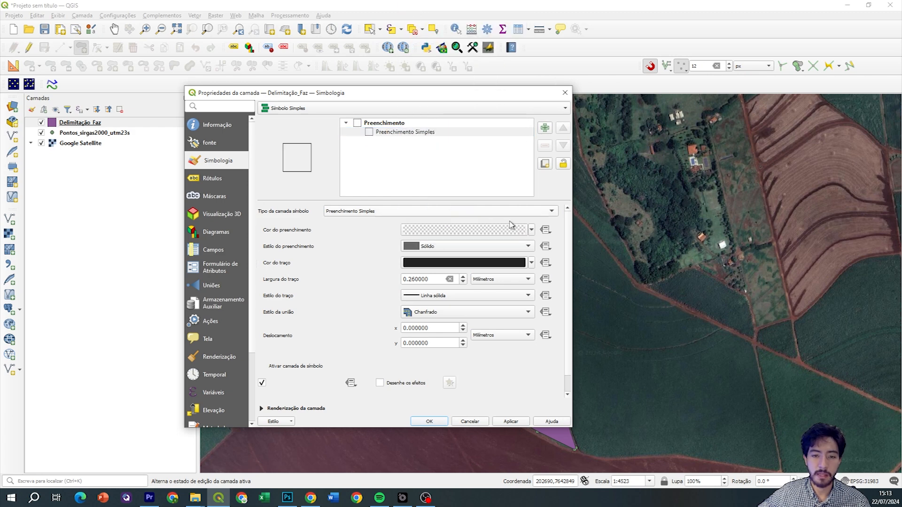
left_click(533, 266)
left_click(418, 171)
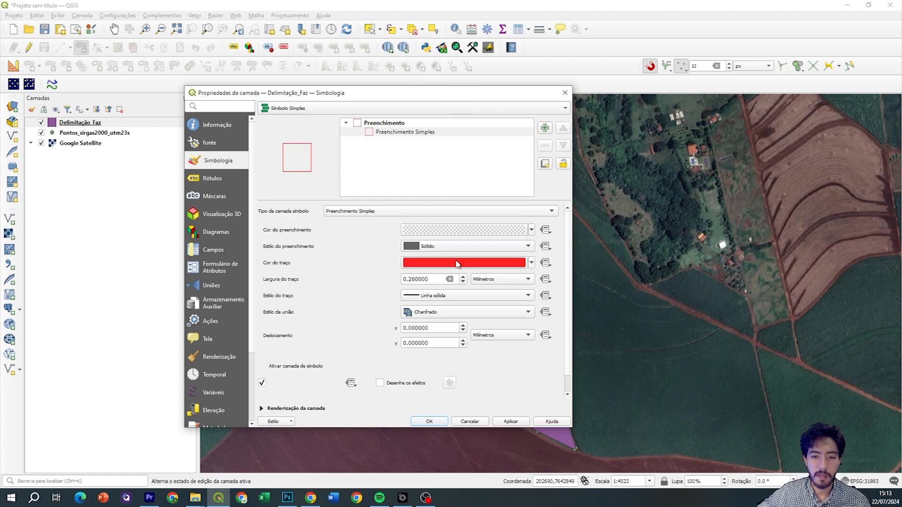
left_click(464, 277)
left_click(464, 277)
left_click(509, 422)
Close the layer properties and pan the map with Pontos_sirgas2000_utm23s points hidden
left_click(429, 422)
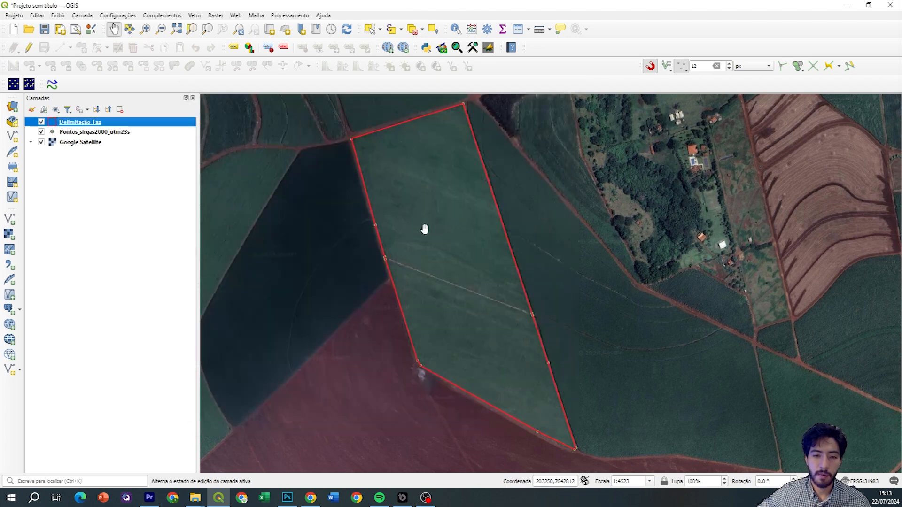
scroll(424, 229, "up", 1)
left_click_drag(500, 205, 428, 300)
scroll(431, 191, "down", 1)
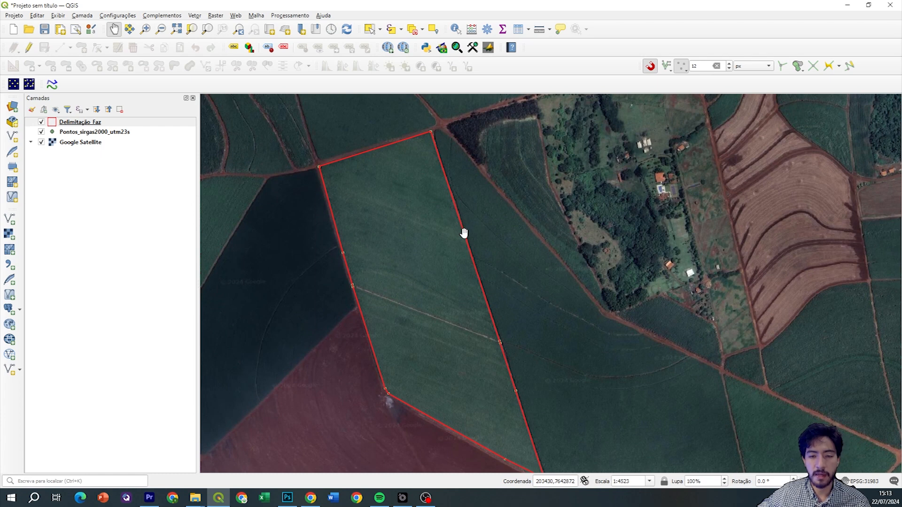
left_click_drag(465, 245, 481, 189)
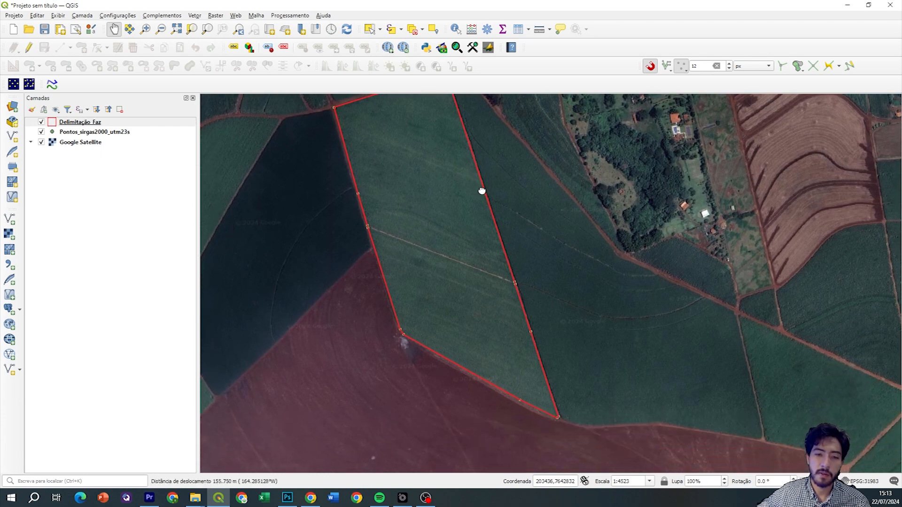
left_click(41, 131)
left_click_drag(463, 219, 449, 283)
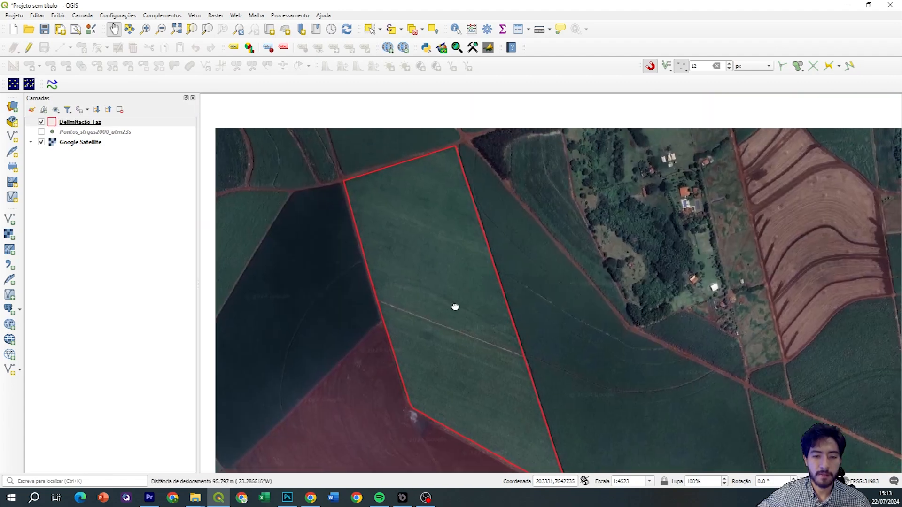
left_click_drag(455, 305, 454, 271)
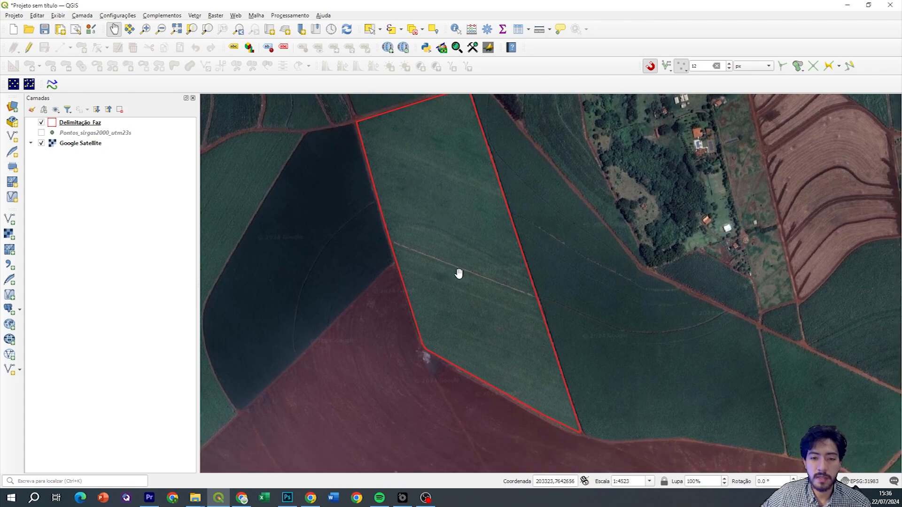
left_click_drag(459, 270, 451, 235)
scroll(451, 236, "up", 1)
left_click_drag(443, 182, 483, 163)
scroll(425, 202, "up", 1)
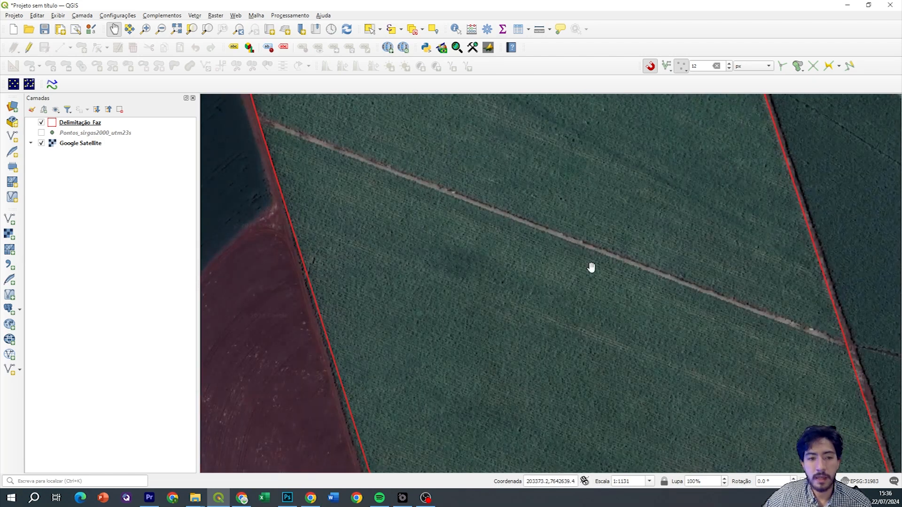
Show the Pontos_sirgas2000_utm23s points layer again and reposition the map over the field
left_click(42, 133)
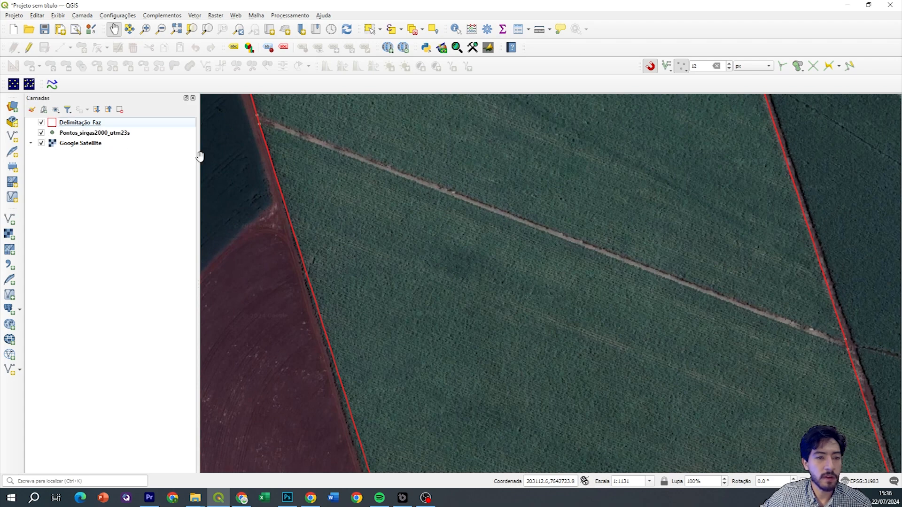
left_click_drag(301, 145, 312, 171)
left_click(42, 133)
left_click(42, 134)
left_click_drag(617, 311, 395, 236)
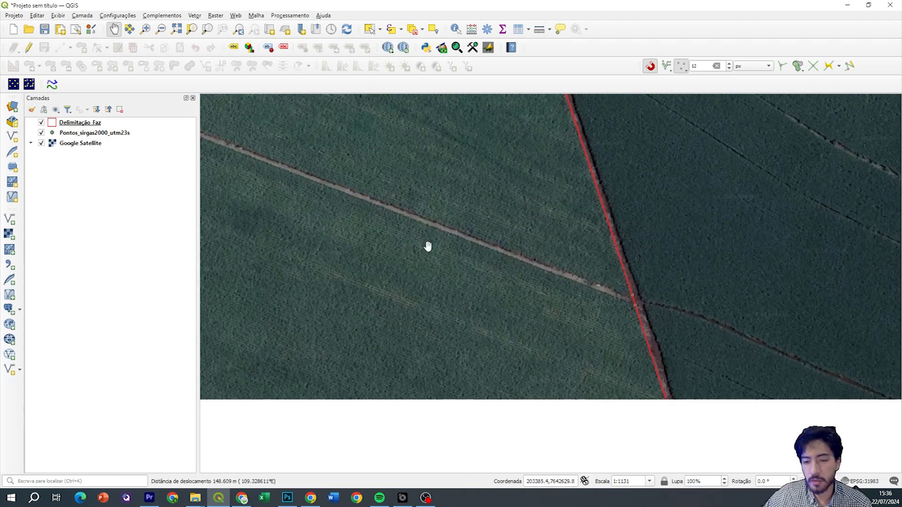
left_click_drag(282, 168, 505, 241)
left_click_drag(347, 174, 382, 219)
scroll(474, 185, "down", 2)
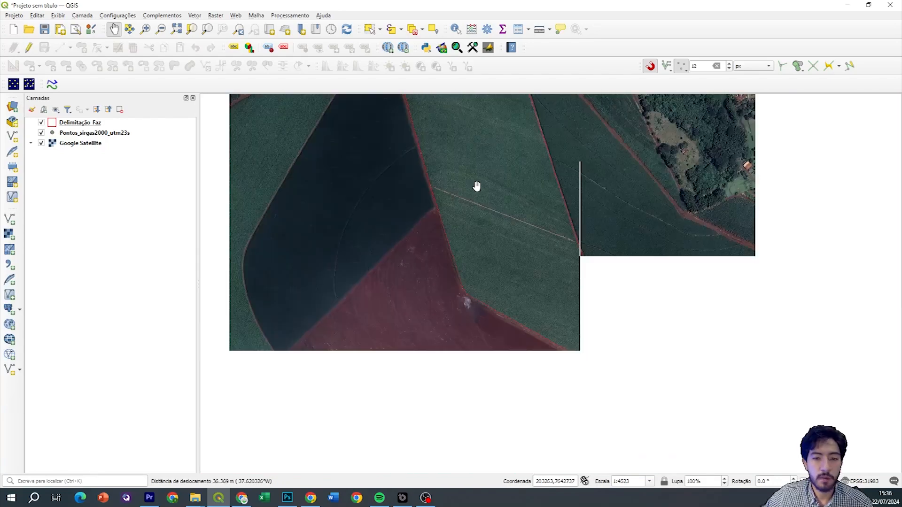
left_click_drag(475, 163, 479, 207)
Make Delimitação Faz the active layer and turn editing on
left_click(99, 123)
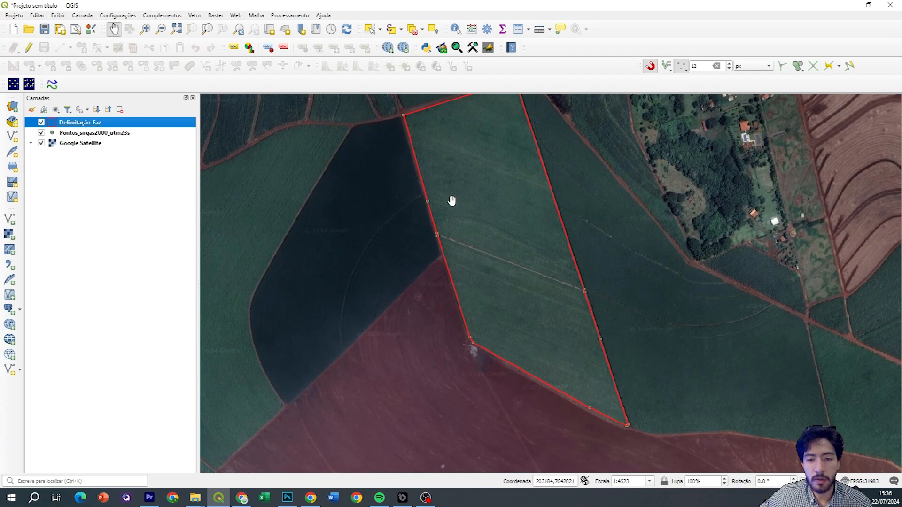
left_click_drag(493, 246, 451, 221)
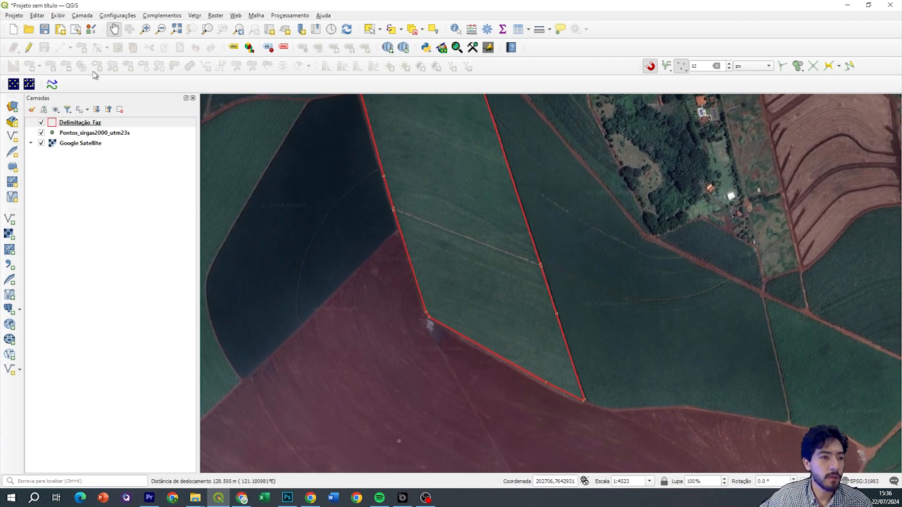
left_click(87, 124)
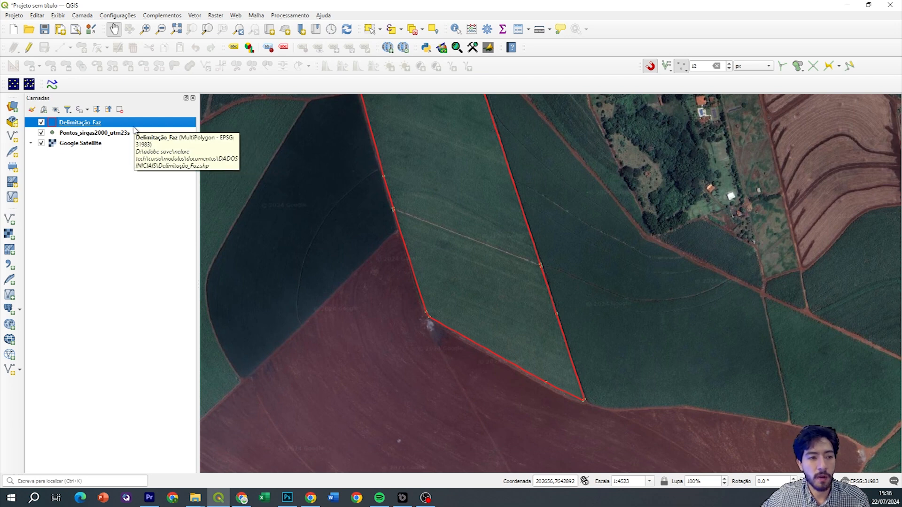
left_click(29, 48)
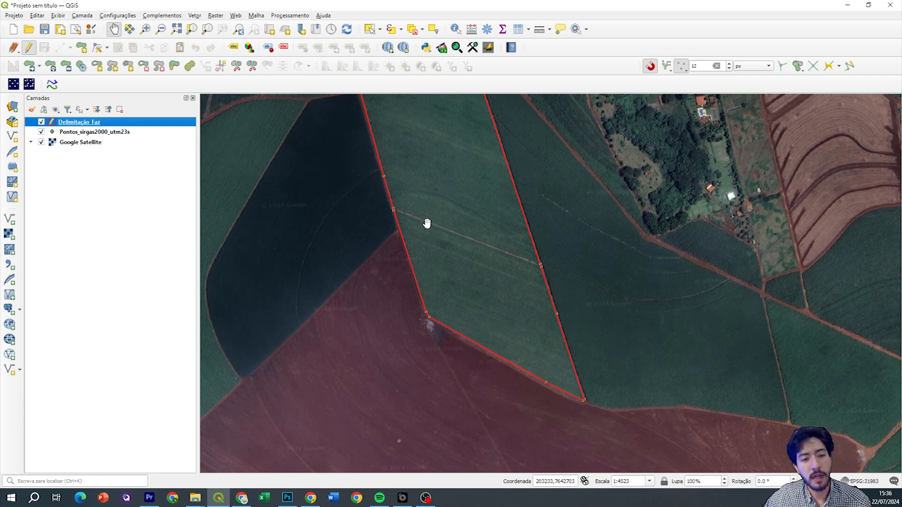
Choose Split Features and zoom in where the road meets the field's boundary
scroll(390, 205, "up", 1)
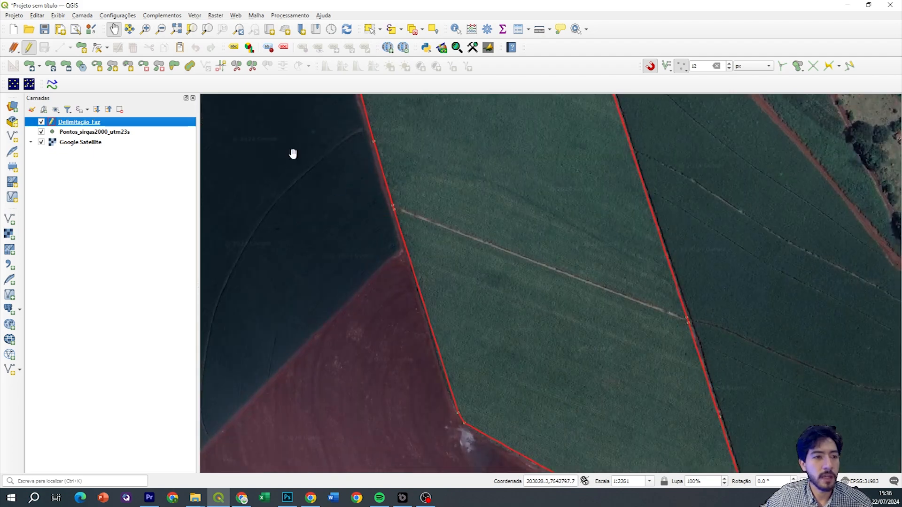
left_click(236, 68)
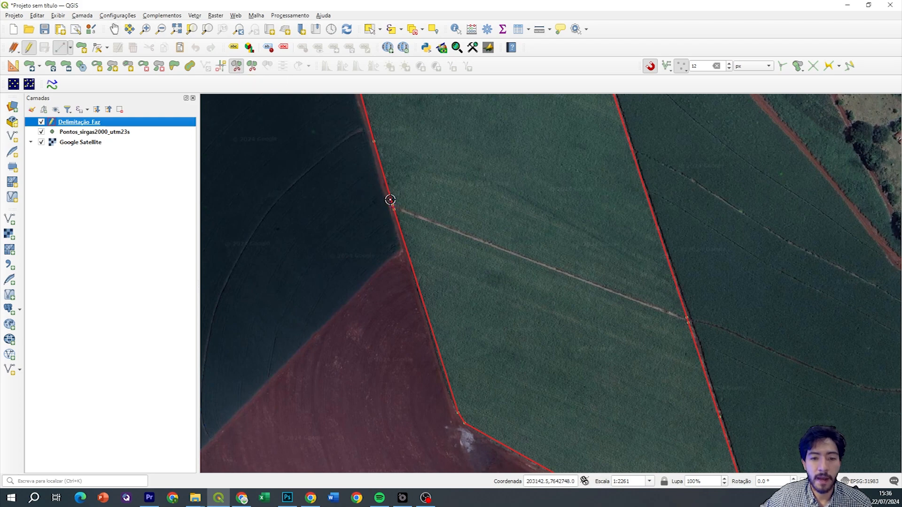
scroll(392, 203, "up", 1)
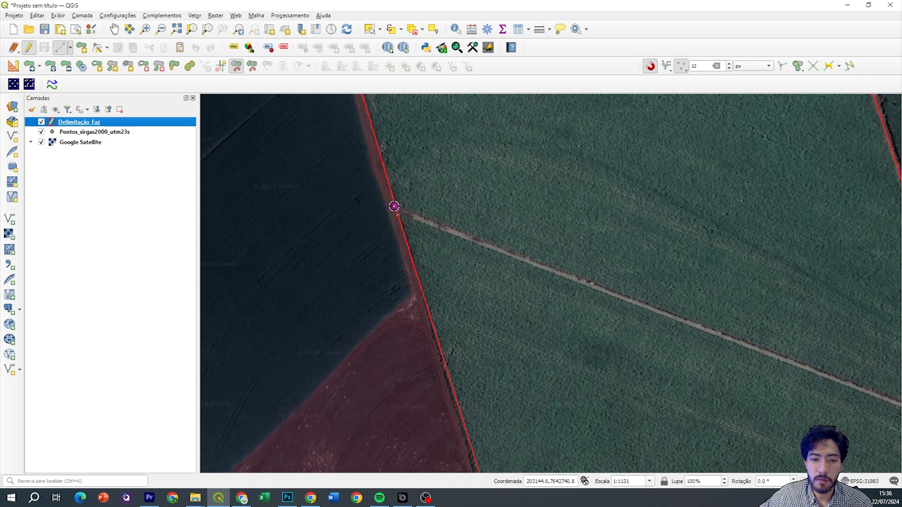
scroll(396, 207, "up", 2)
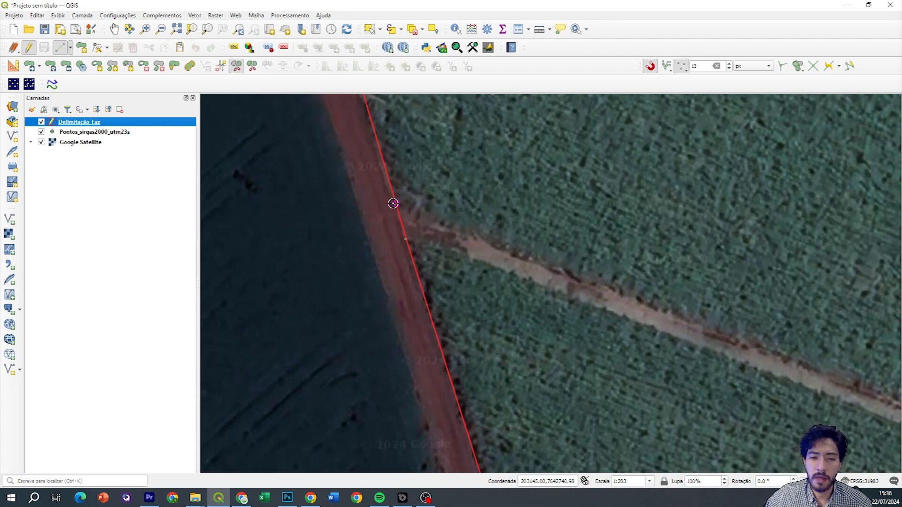
left_click_drag(449, 207, 434, 190)
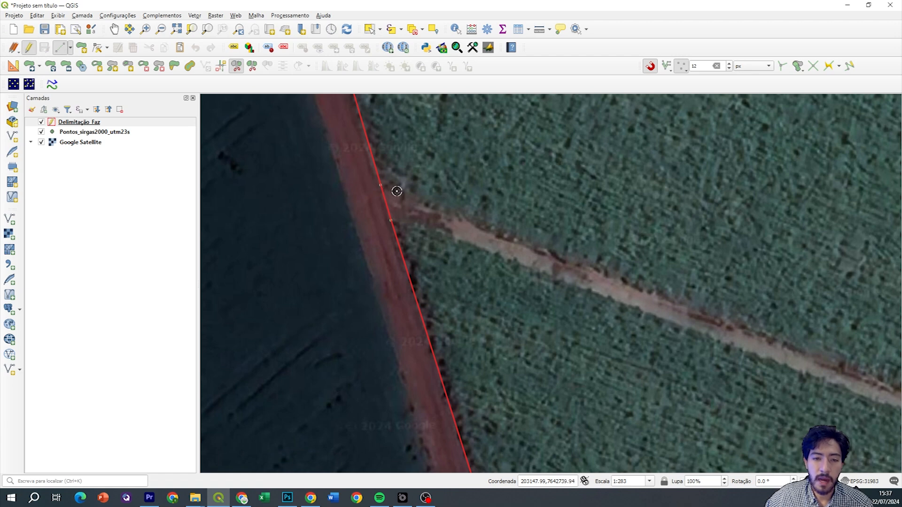
scroll(396, 191, "up", 2)
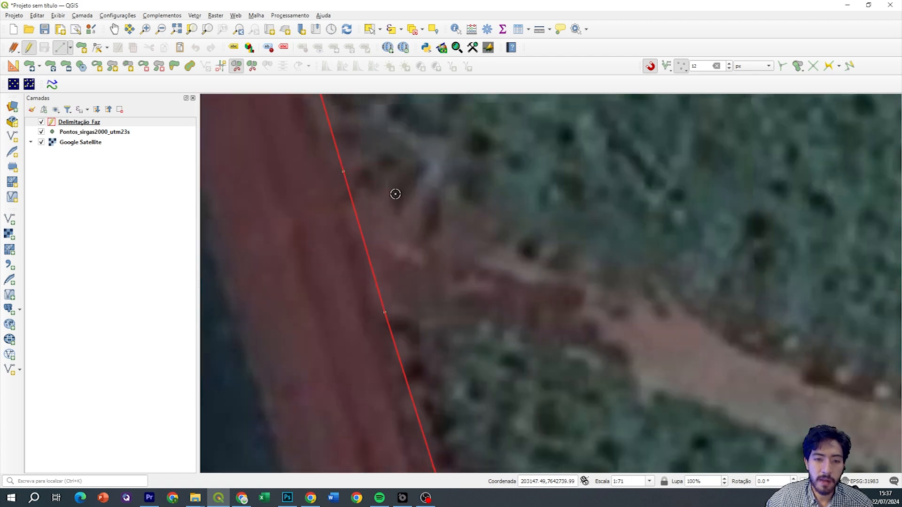
scroll(481, 222, "down", 3)
Follow the road east across the field and finish the split line at the far boundary
left_click_drag(648, 273, 488, 239)
left_click_drag(389, 218, 281, 200)
scroll(643, 323, "up", 1)
left_click_drag(644, 323, 430, 218)
scroll(535, 263, "down", 1)
left_click_drag(652, 314, 441, 213)
scroll(592, 282, "down", 1)
left_click_drag(712, 312, 573, 256)
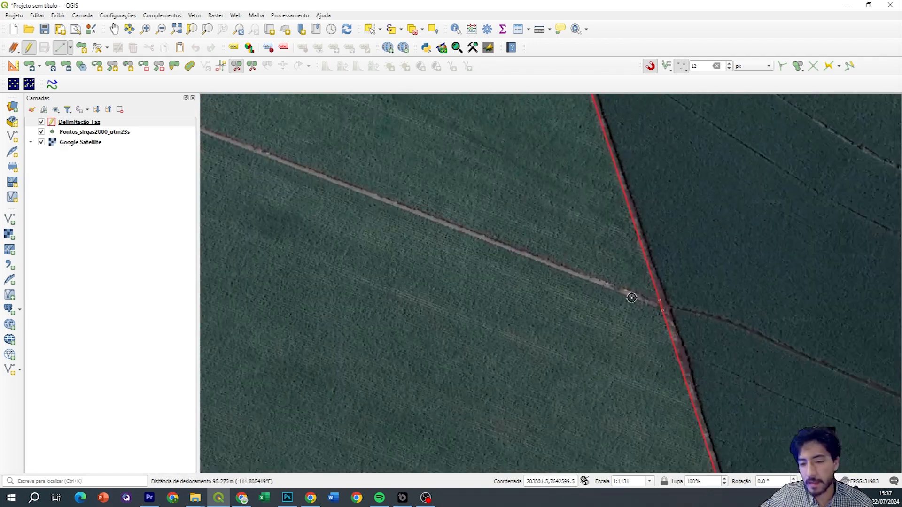
scroll(658, 301, "up", 1)
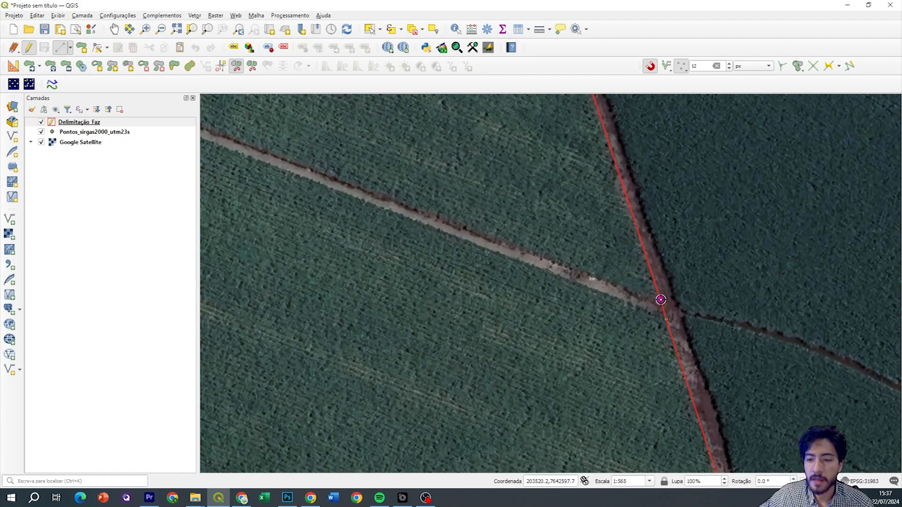
scroll(656, 307, "up", 2)
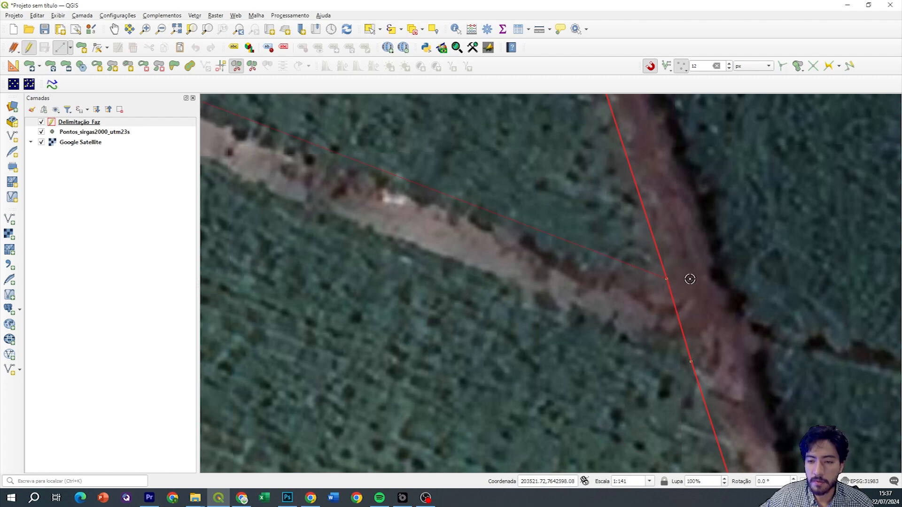
scroll(700, 281, "down", 1)
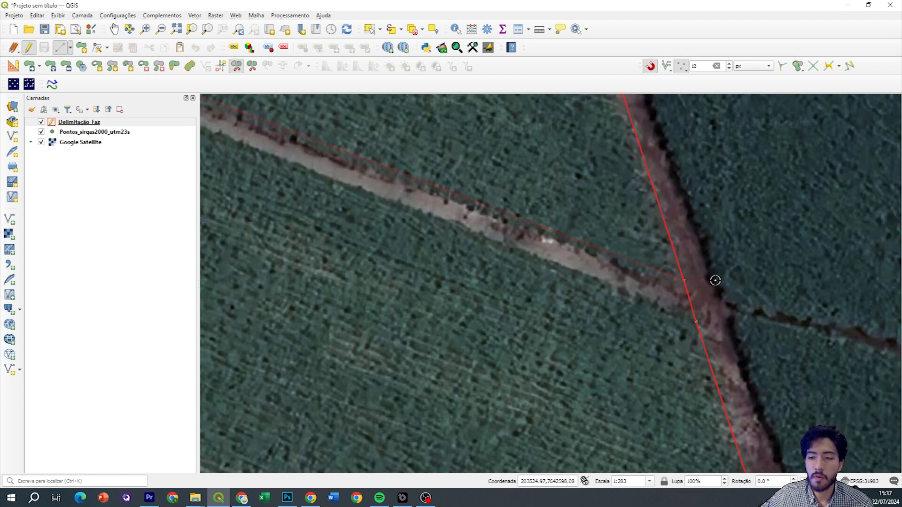
right_click(715, 276)
Inspect the new split line along the road from its western to eastern end
scroll(715, 275, "down", 2)
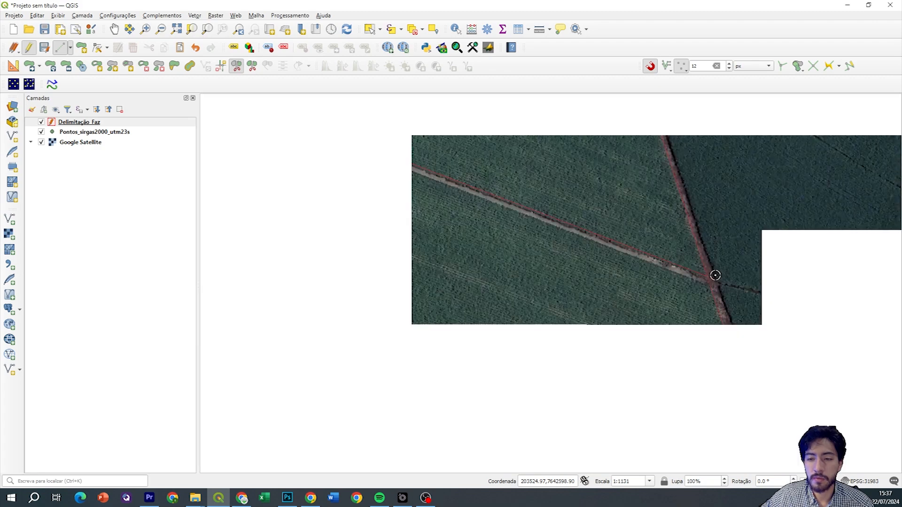
left_click_drag(381, 150, 610, 271)
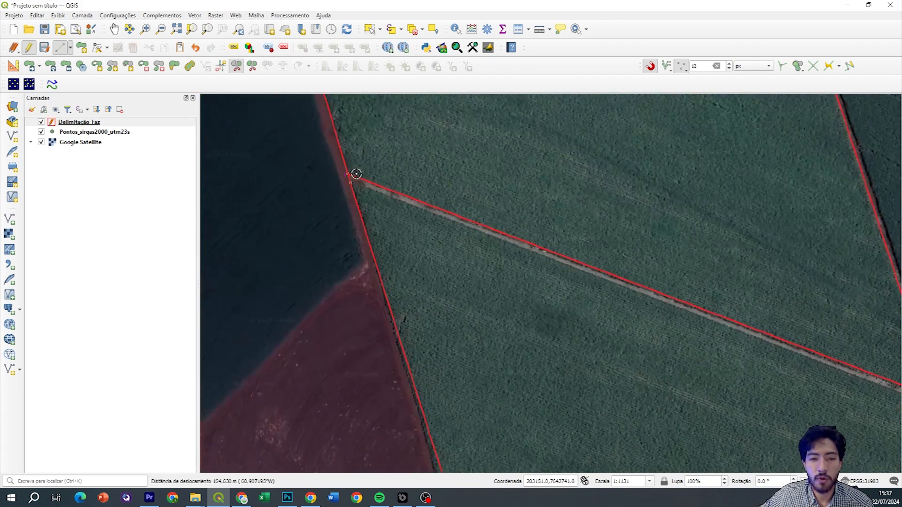
left_click_drag(711, 293, 606, 301)
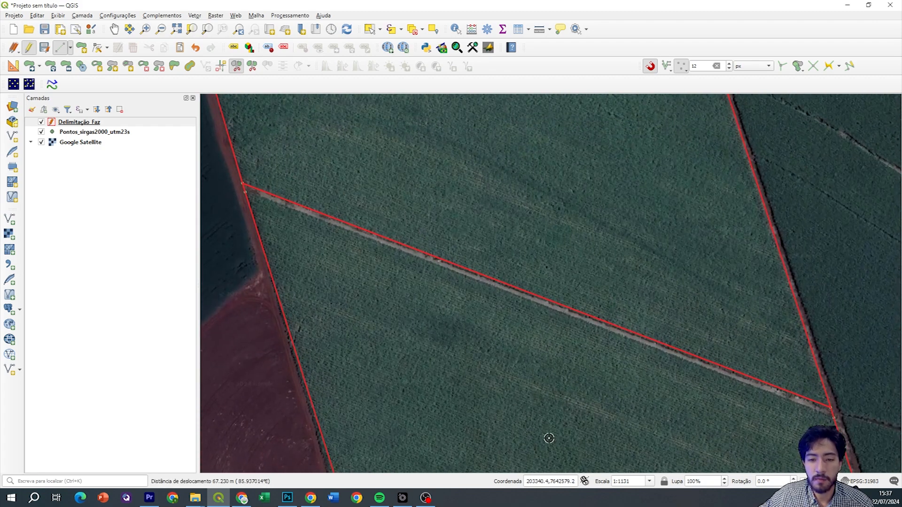
left_click_drag(538, 385, 536, 300)
left_click_drag(274, 140, 366, 234)
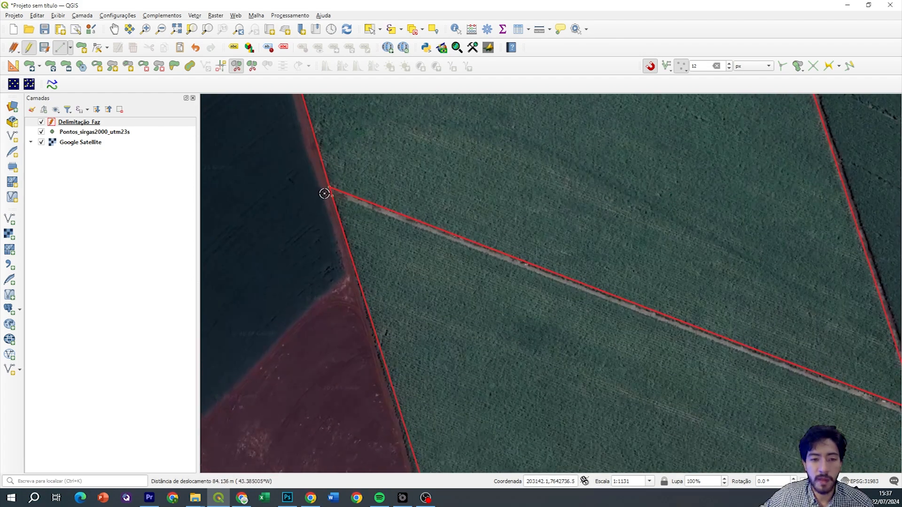
left_click_drag(752, 353, 504, 226)
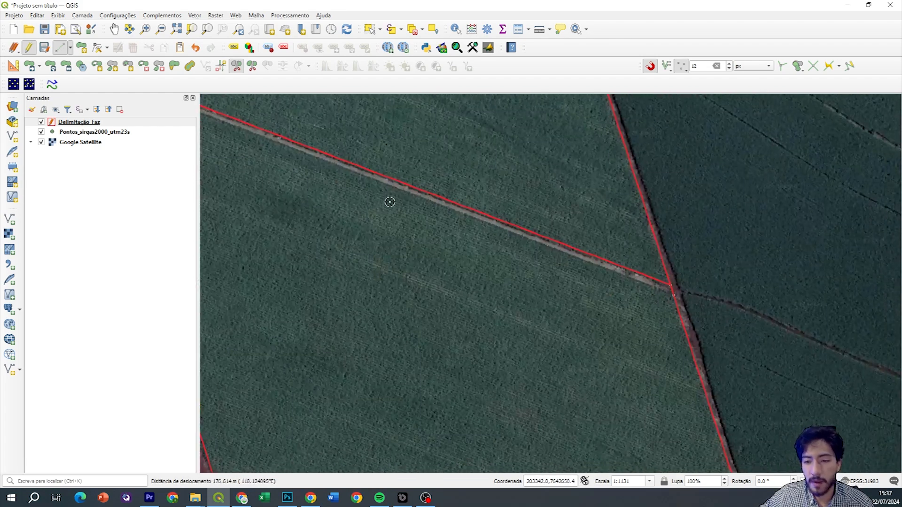
left_click_drag(410, 207, 639, 271)
left_click_drag(380, 178, 465, 245)
Zoom out to see the whole split field and centre the road strip
scroll(410, 200, "up", 1)
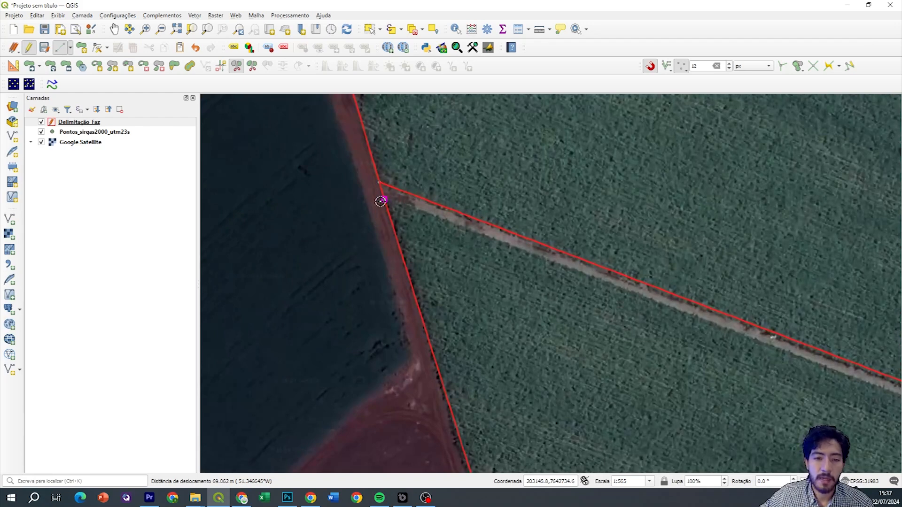
scroll(381, 200, "up", 2)
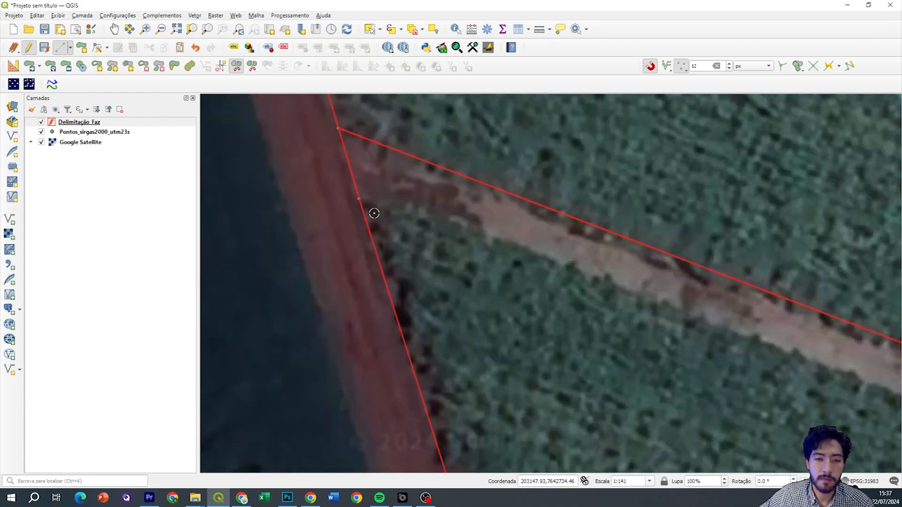
scroll(451, 261, "down", 4)
left_click_drag(738, 371, 437, 218)
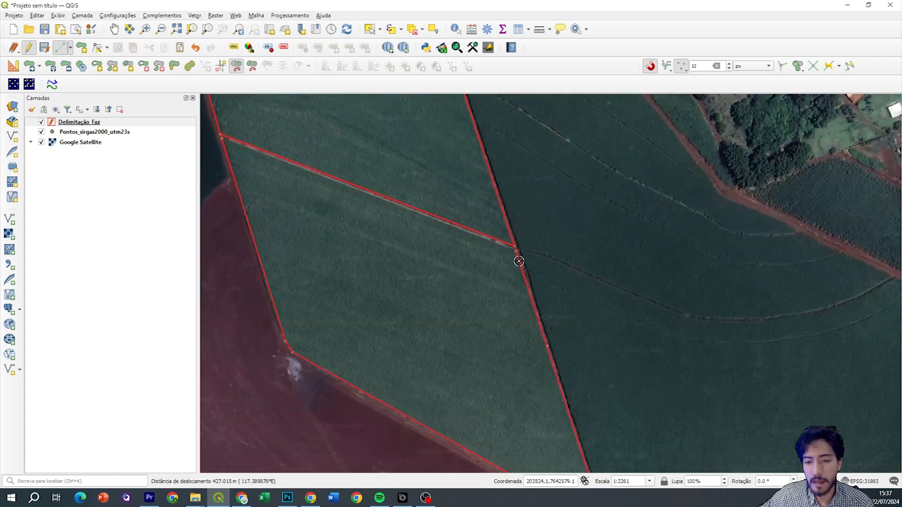
scroll(513, 259, "up", 3)
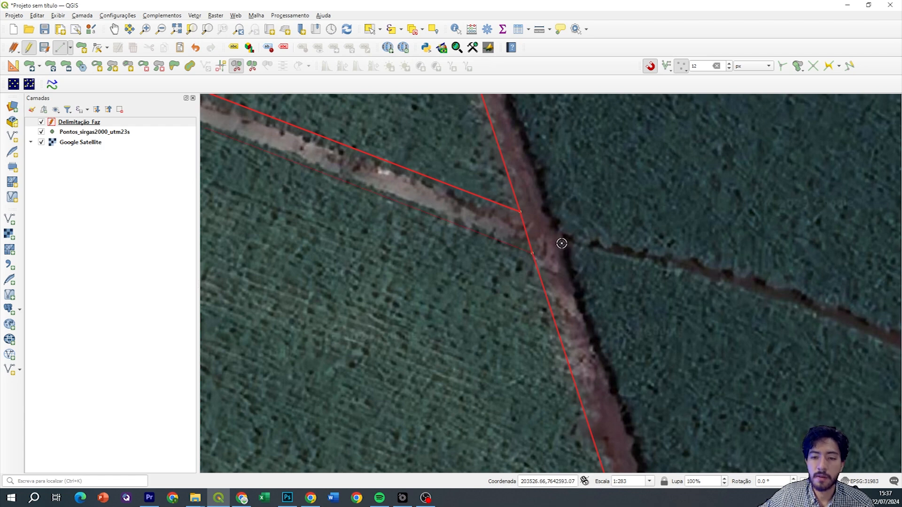
scroll(558, 244, "down", 4)
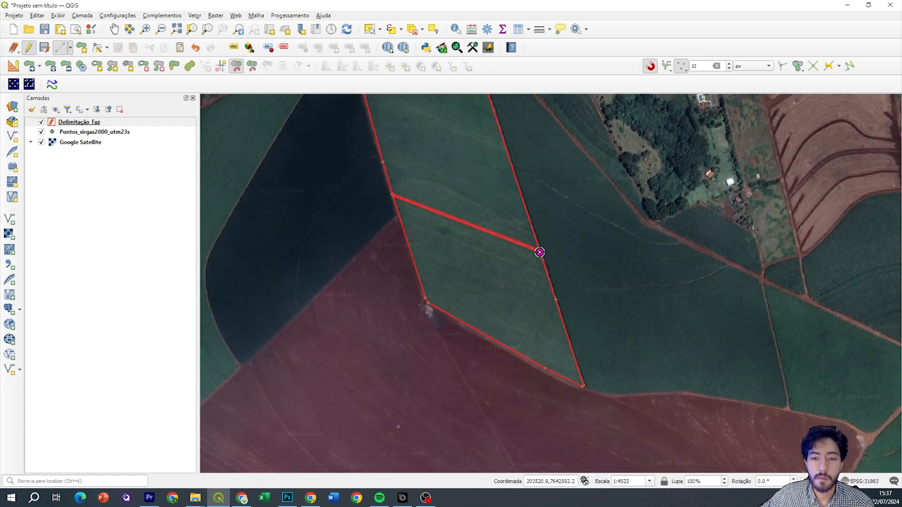
left_click_drag(418, 213, 436, 219)
scroll(458, 247, "up", 1)
scroll(438, 219, "up", 3)
scroll(465, 205, "down", 2)
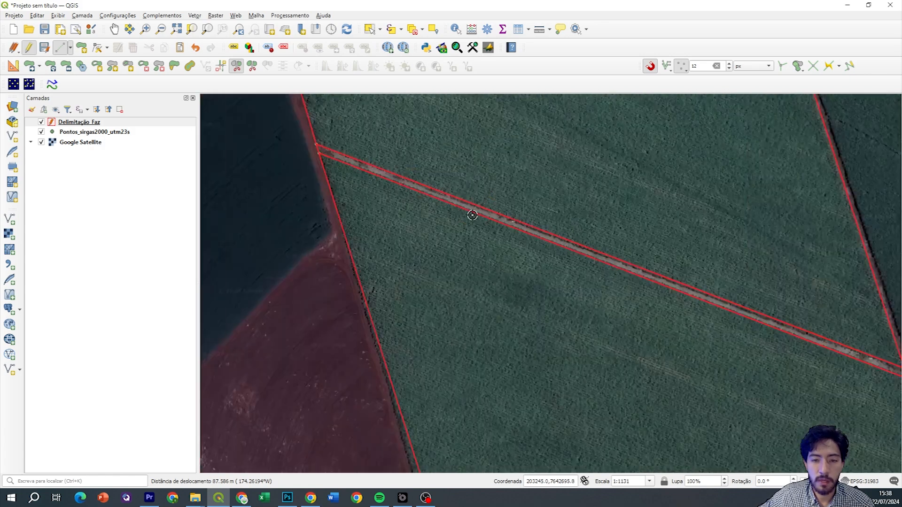
scroll(472, 215, "down", 1)
left_click_drag(536, 290, 479, 210)
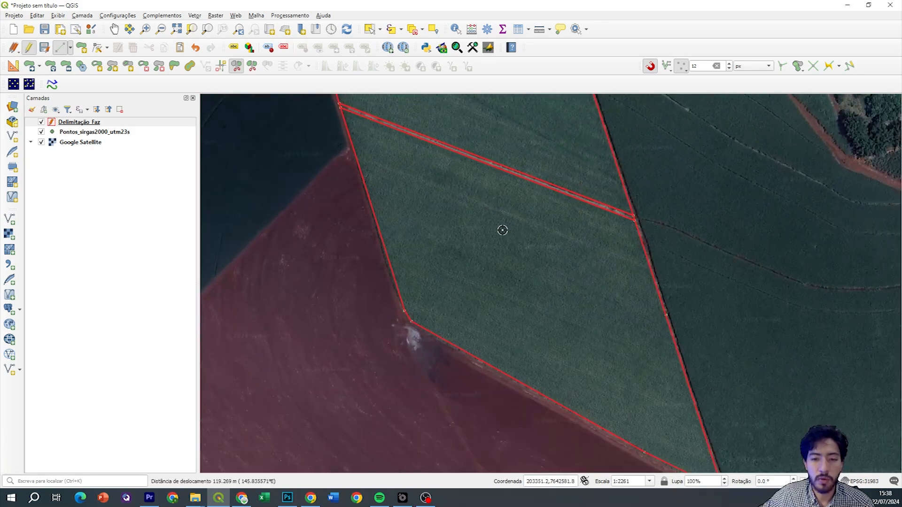
Save the road-split parcels in Delimitação Faz and switch off editing
left_click(44, 47)
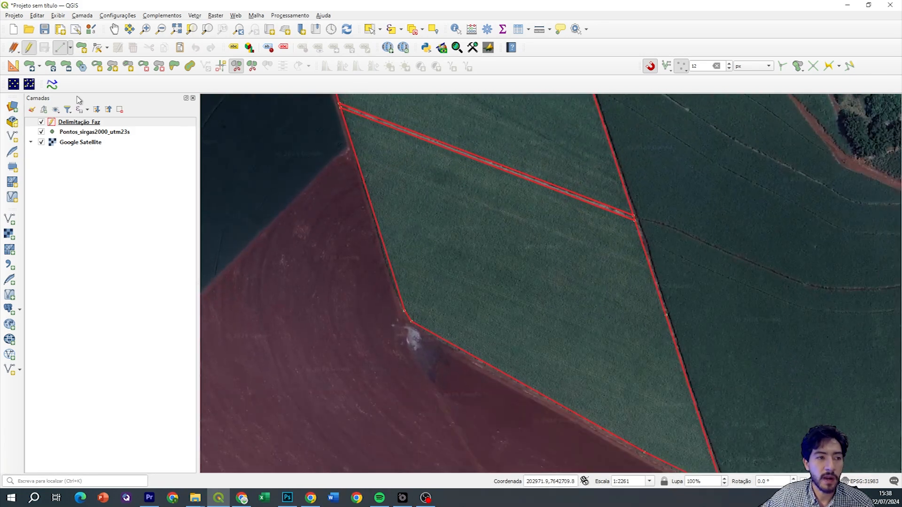
left_click(31, 49)
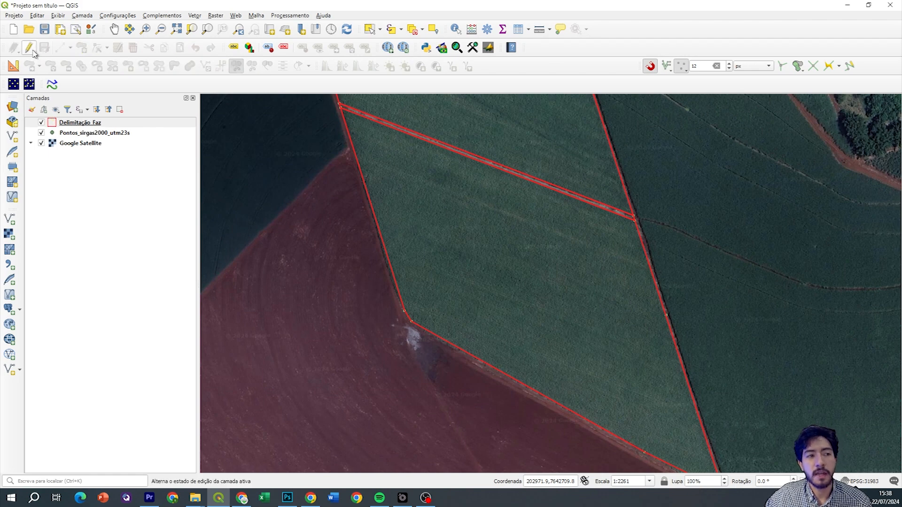
left_click_drag(460, 175, 458, 241)
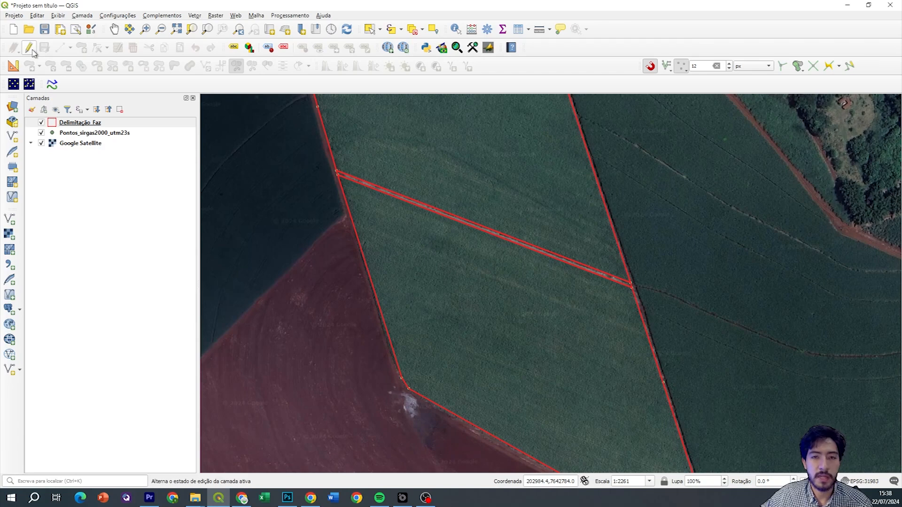
left_click_drag(505, 177, 502, 249)
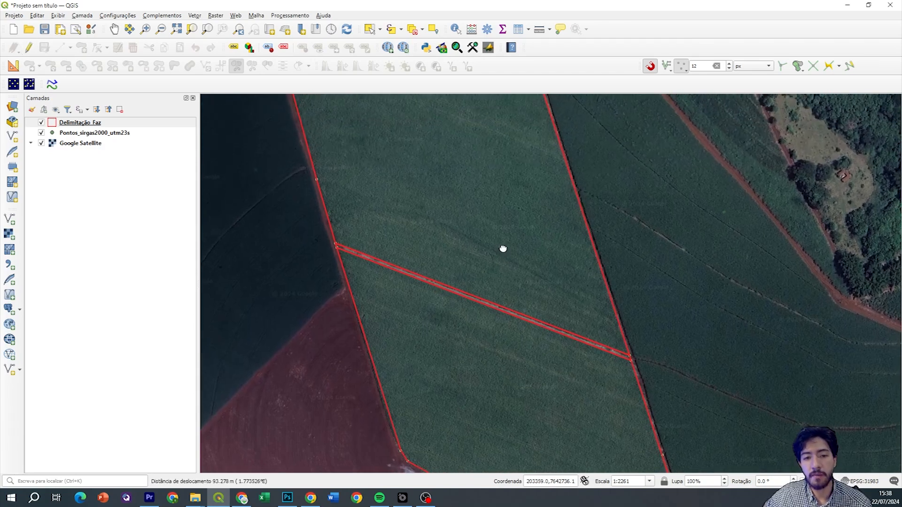
scroll(502, 249, "down", 1)
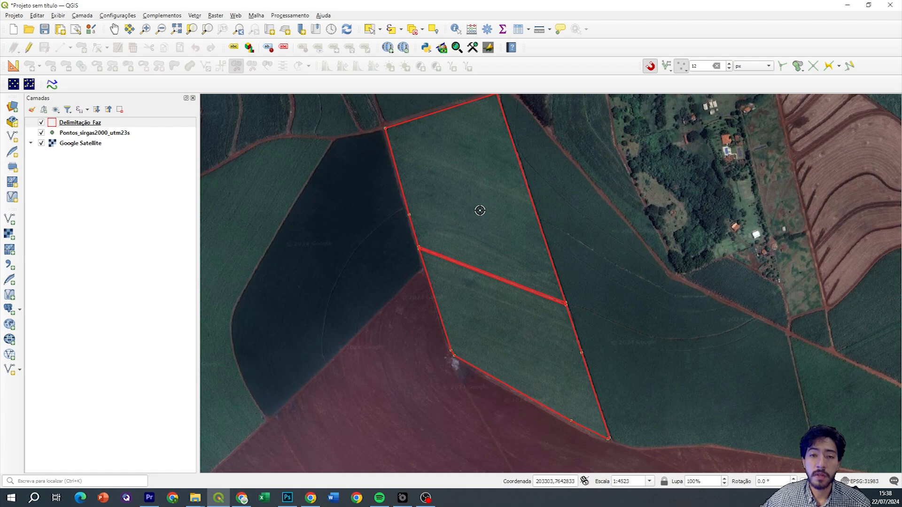
left_click_drag(484, 224, 420, 192)
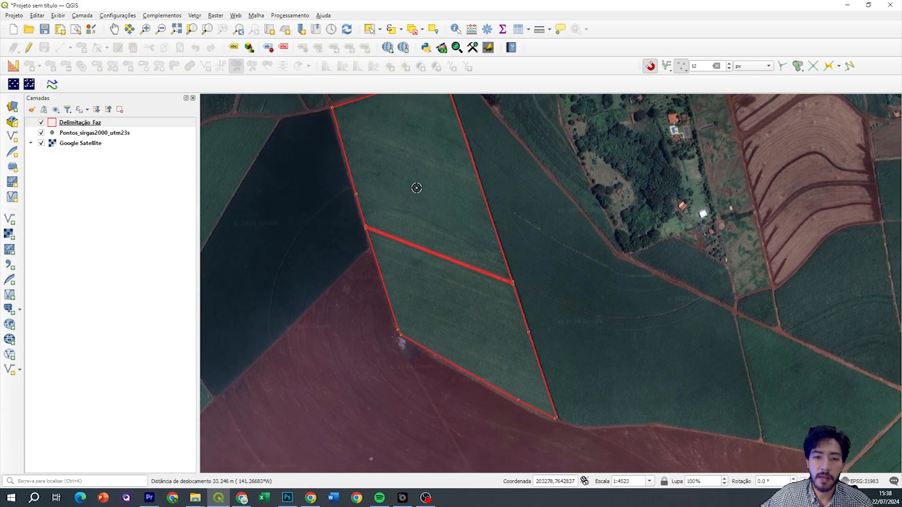
scroll(419, 193, "up", 1)
left_click_drag(379, 335, 370, 238)
left_click_drag(405, 210, 444, 320)
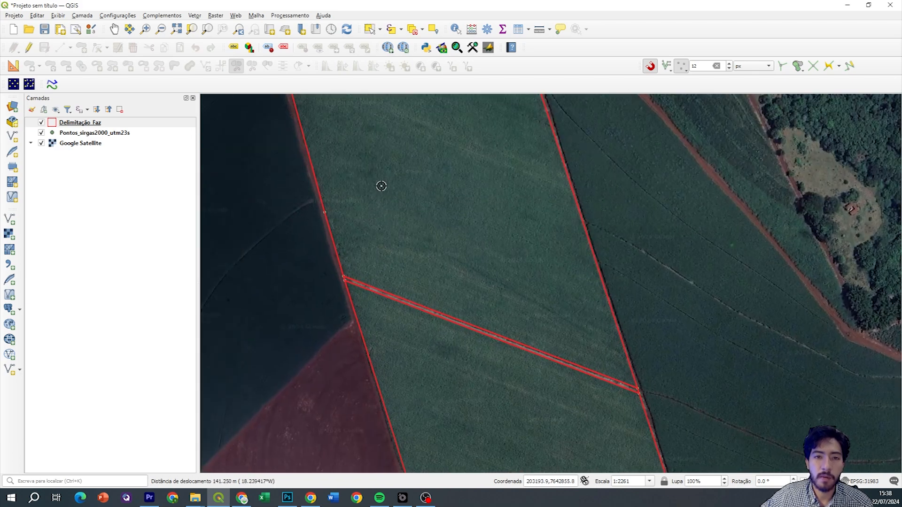
left_click(370, 30)
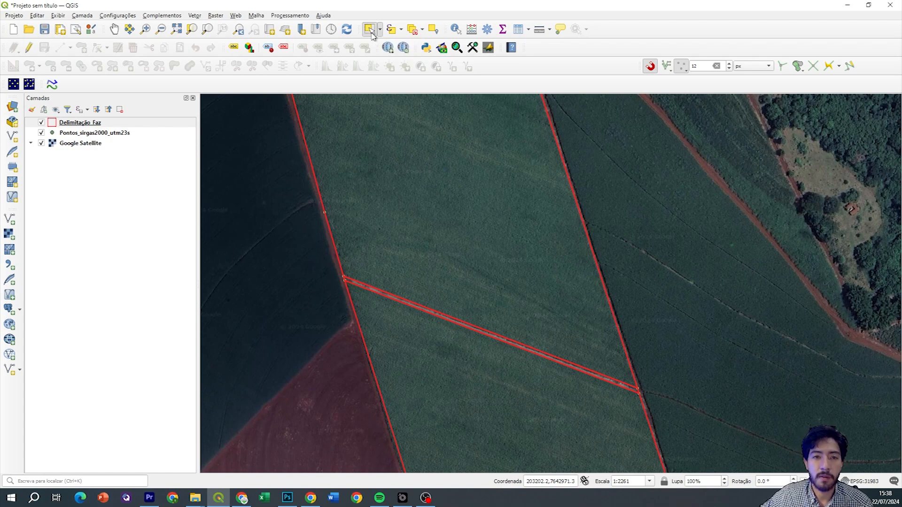
scroll(413, 173, "up", 1)
scroll(451, 205, "down", 2)
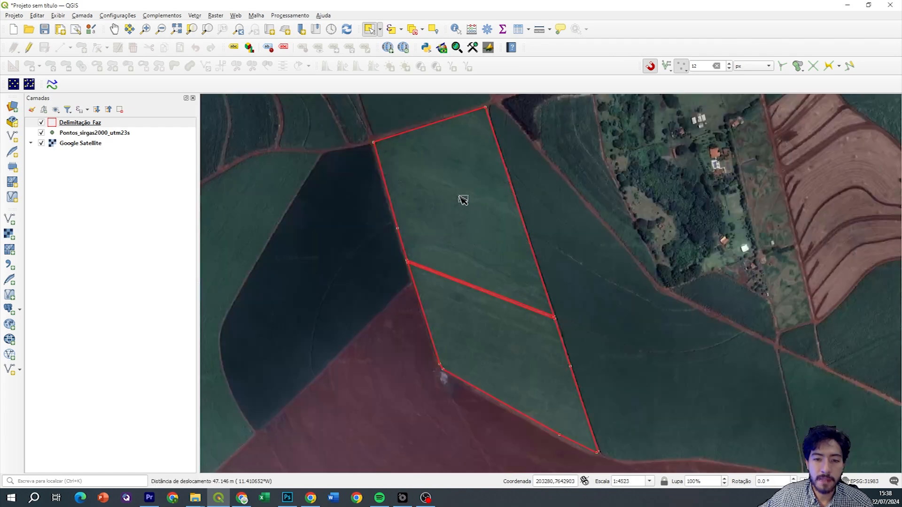
left_click(492, 241)
scroll(467, 209, "up", 1)
left_click_drag(440, 140, 460, 242)
left_click_drag(431, 286, 407, 102)
scroll(409, 112, "down", 1)
left_click_drag(513, 295, 518, 343)
scroll(482, 185, "up", 3)
scroll(479, 245, "down", 1)
left_click(466, 256)
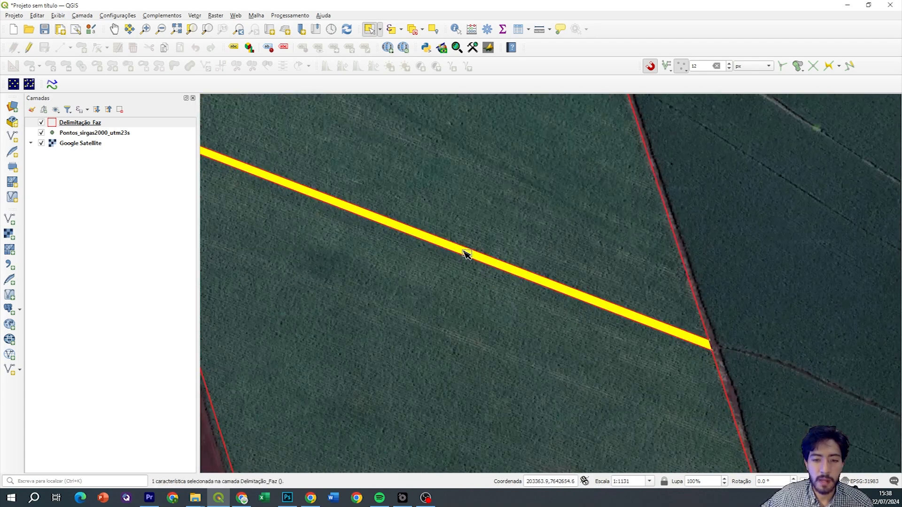
scroll(467, 257, "down", 2)
scroll(424, 235, "up", 1)
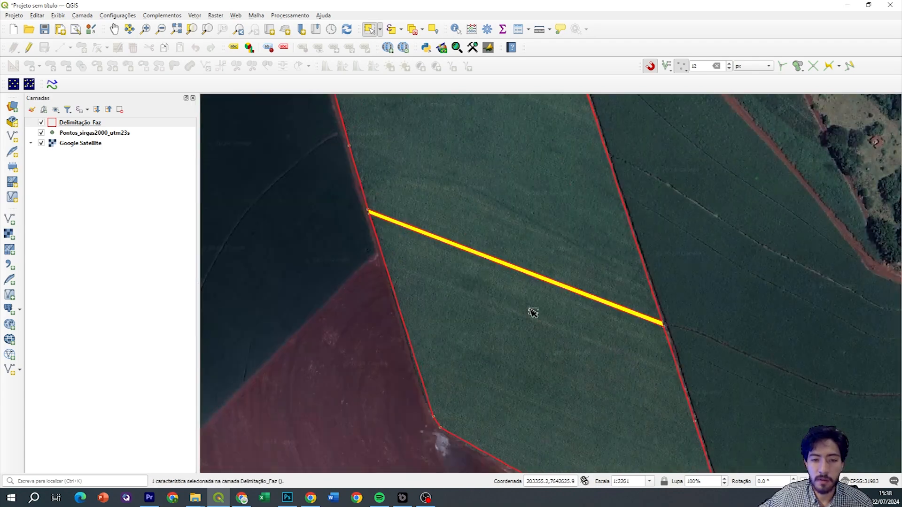
left_click_drag(531, 312, 503, 221)
scroll(496, 272, "down", 2)
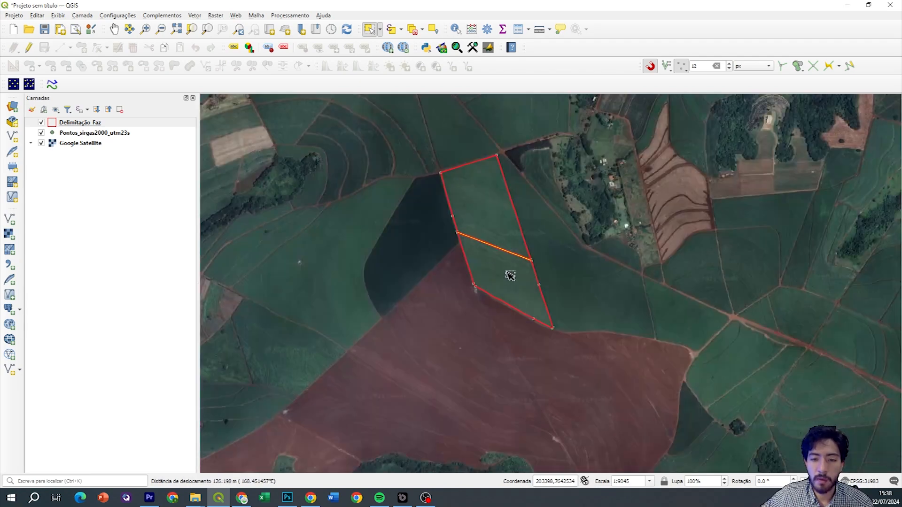
left_click(513, 276)
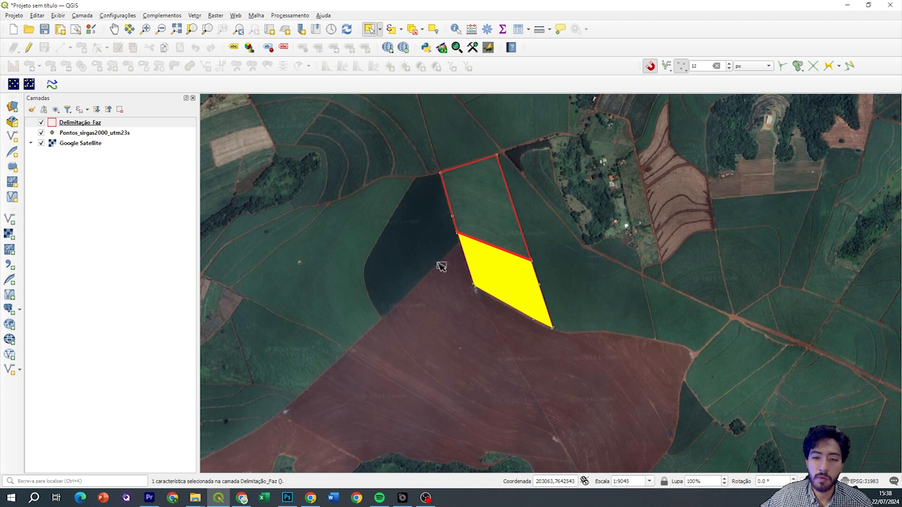
scroll(512, 259, "up", 1)
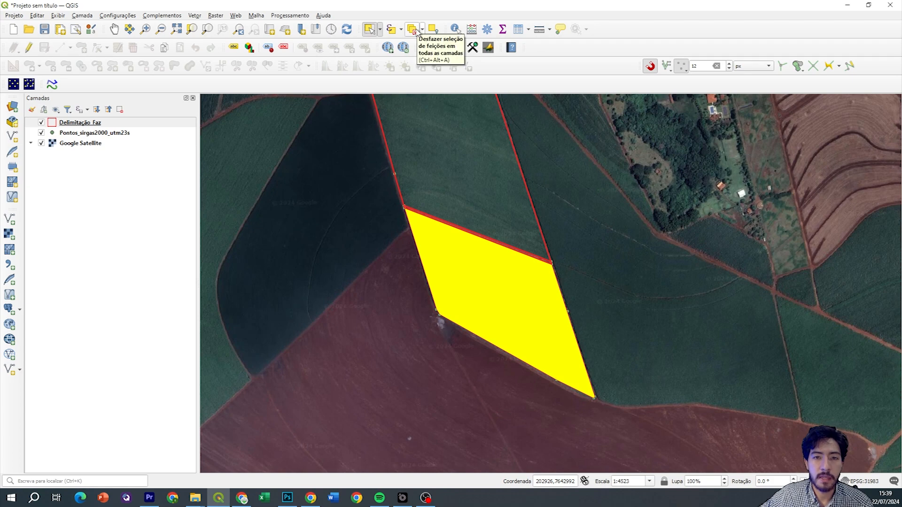
left_click(415, 31)
left_click_drag(493, 234, 442, 226)
scroll(457, 301, "down", 1)
left_click_drag(464, 263, 450, 238)
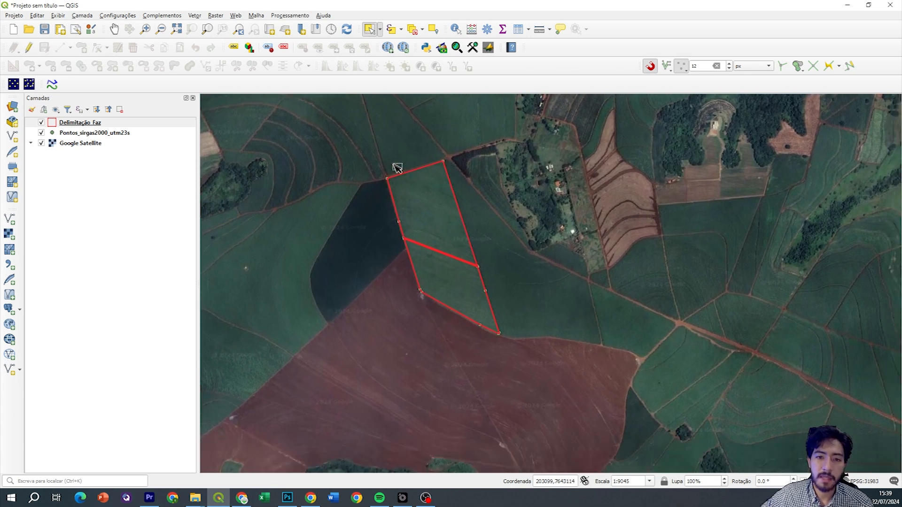
scroll(427, 252, "up", 1)
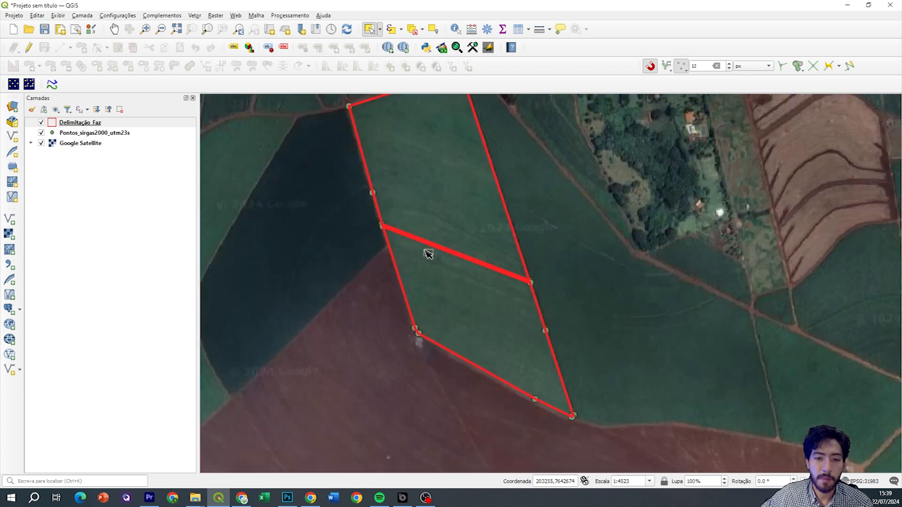
left_click(120, 124)
right_click(119, 125)
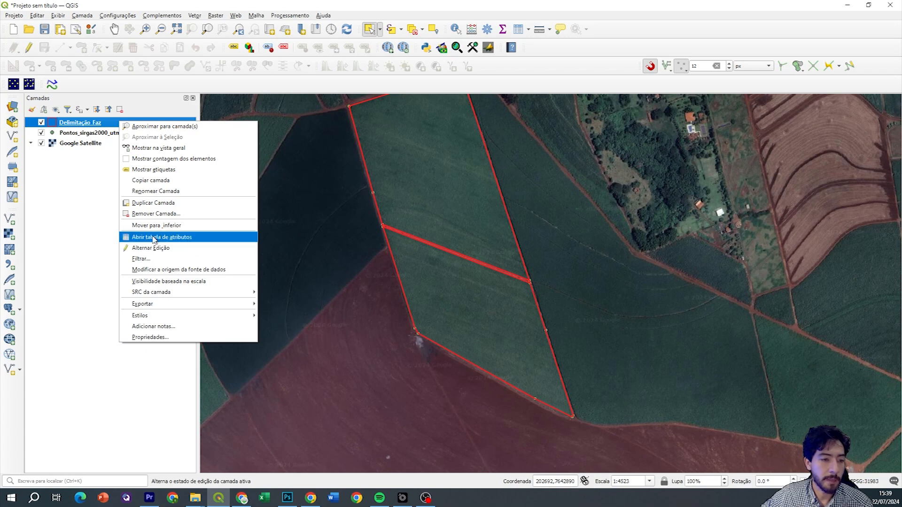
Open the Delimitação_Faz attribute table and place it, narrowed, beside the parcels
left_click(190, 238)
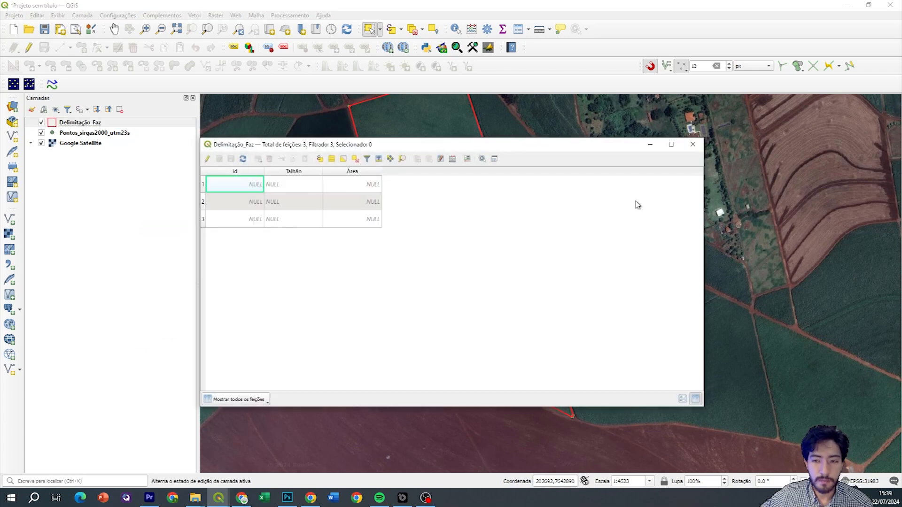
left_click_drag(703, 150, 501, 149)
left_click_drag(401, 147, 784, 141)
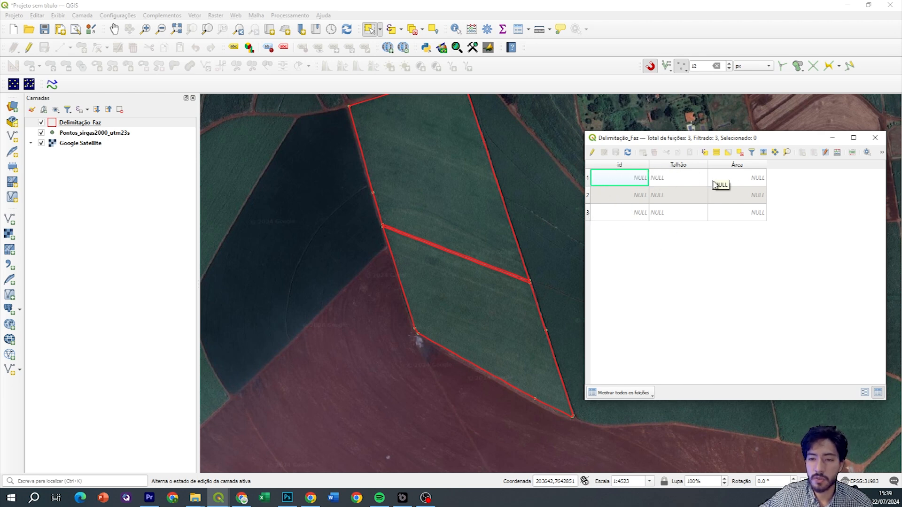
Select features 1, 2 and 3 to locate each parcel, then turn on editing
left_click(588, 178)
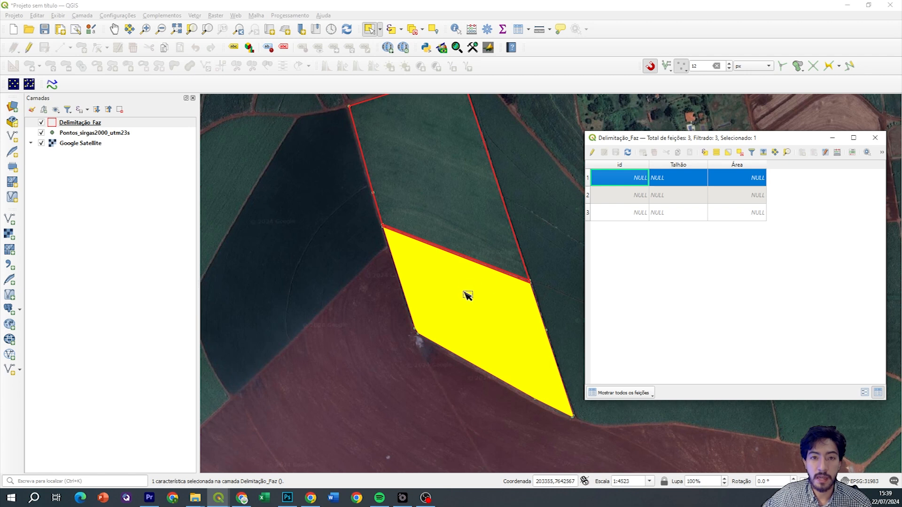
left_click(588, 195)
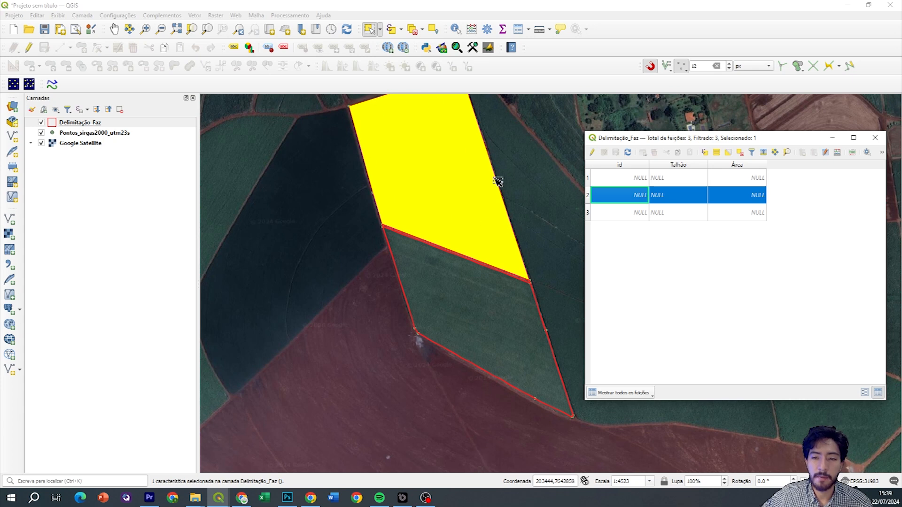
left_click_drag(453, 138, 437, 158)
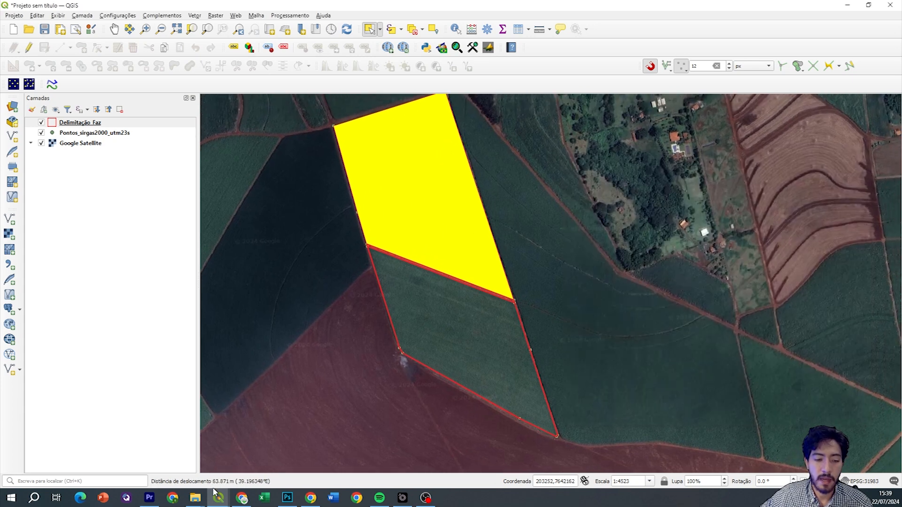
mouse_move(218, 497)
left_click(266, 453)
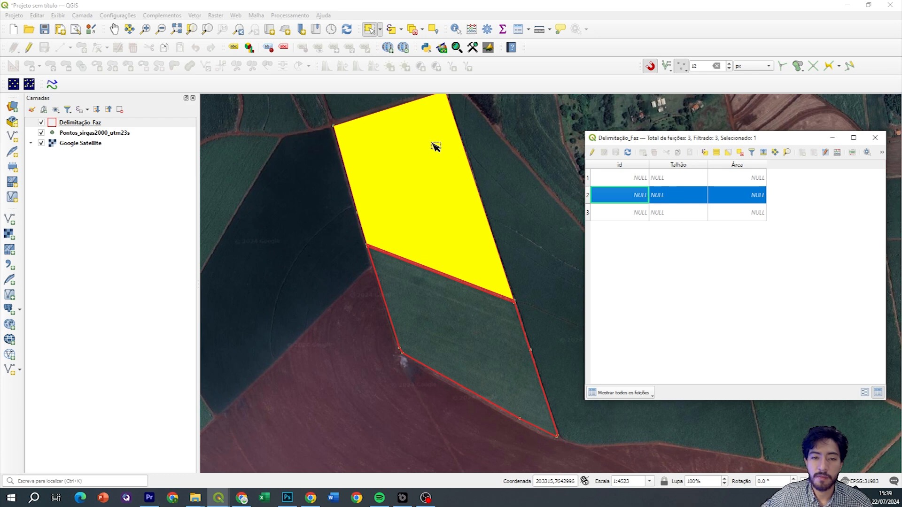
left_click(587, 213)
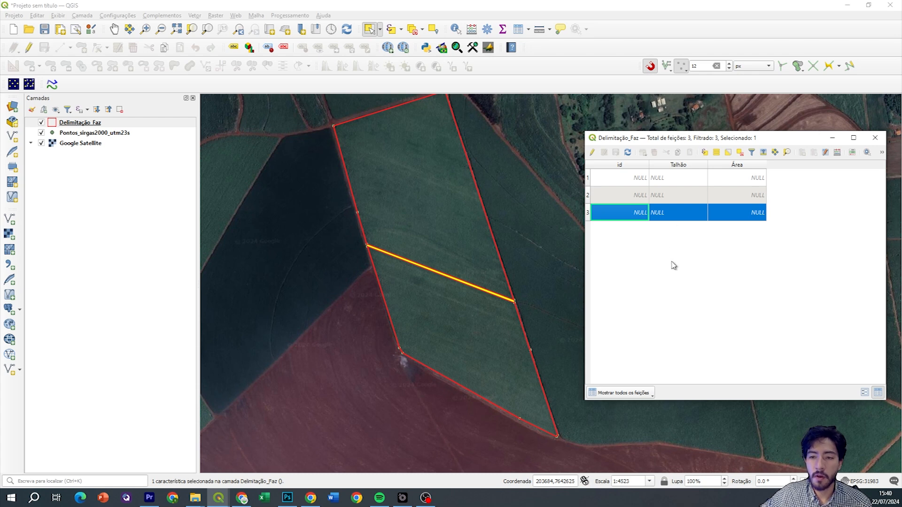
left_click_drag(614, 138, 573, 134)
left_click(551, 149)
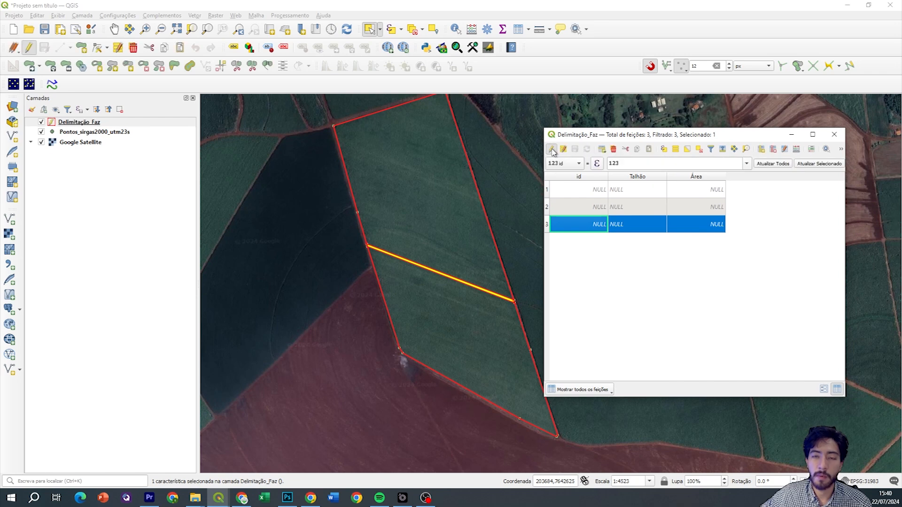
Give the road strip feature id 3 and the Talhão value Carreador
double_click(593, 190)
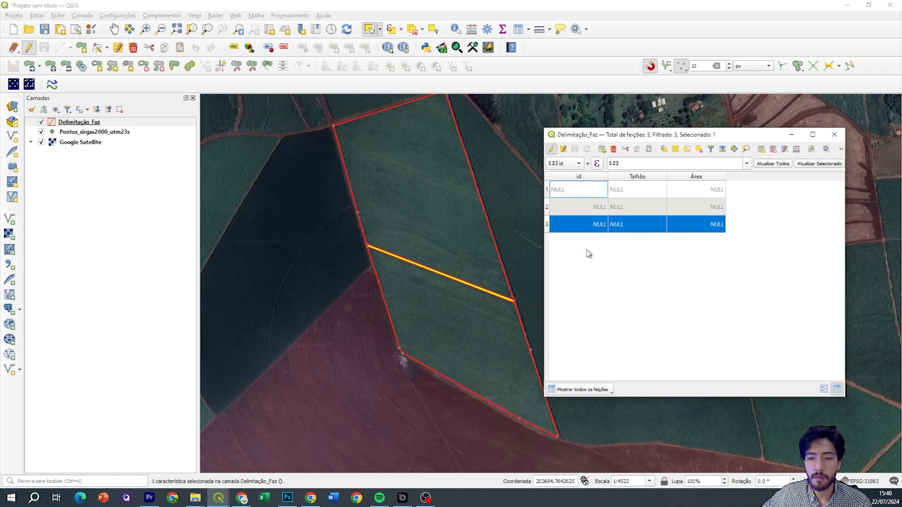
left_click(568, 251)
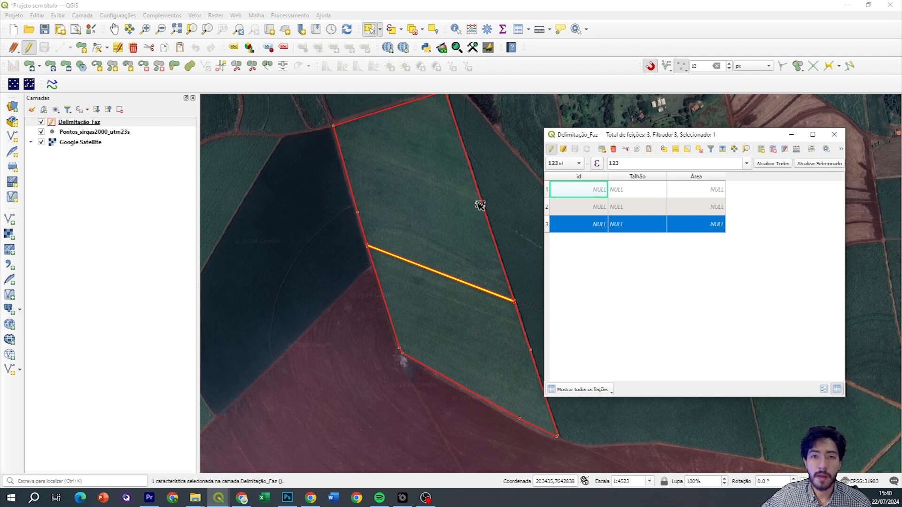
double_click(550, 226)
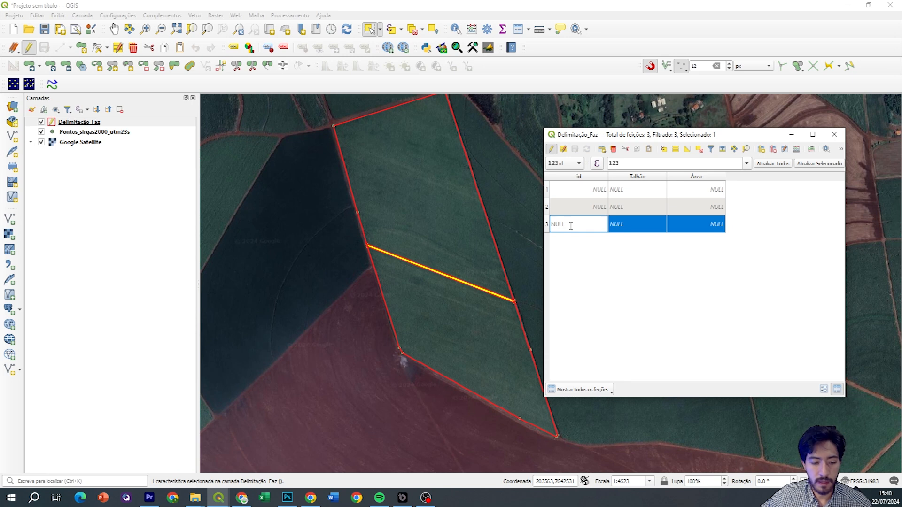
type("3")
left_click(585, 252)
double_click(635, 226)
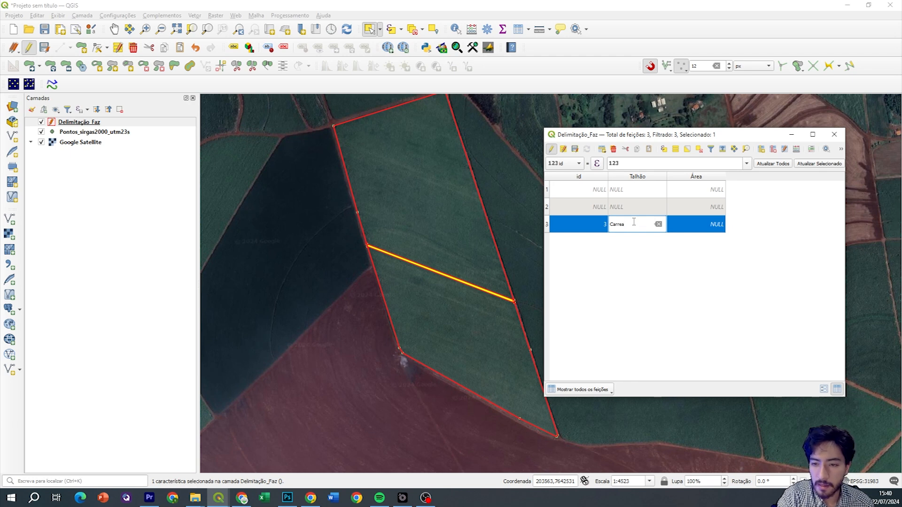
key("Return")
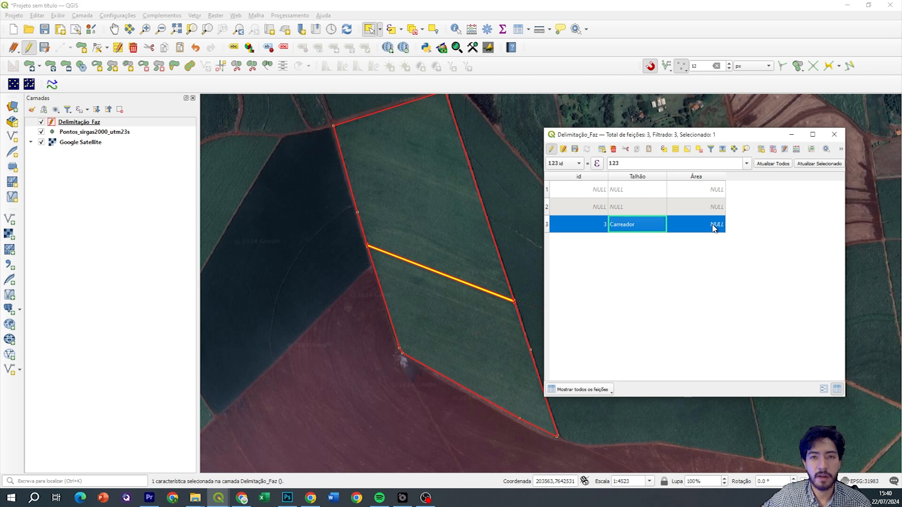
Clear the mistaken Talhao 1 entry from feature 2's Talhão cell
left_click(548, 208)
double_click(624, 209)
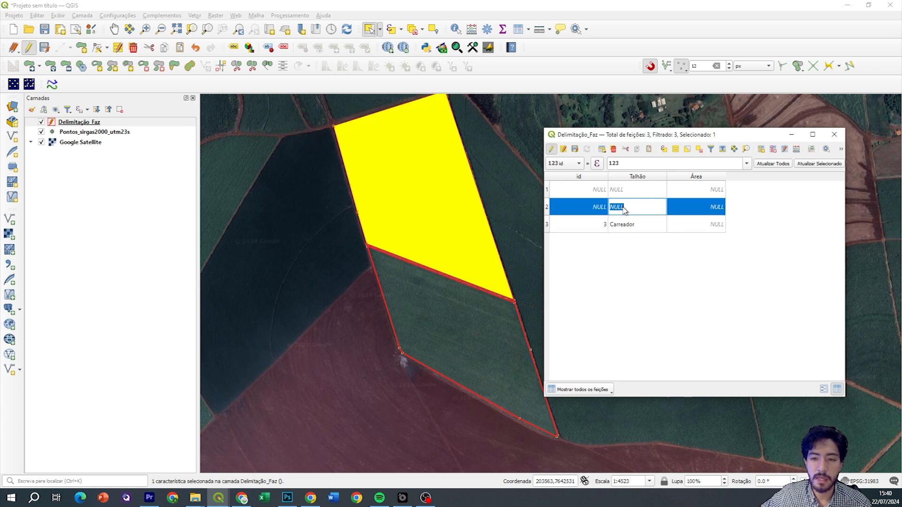
type("ta")
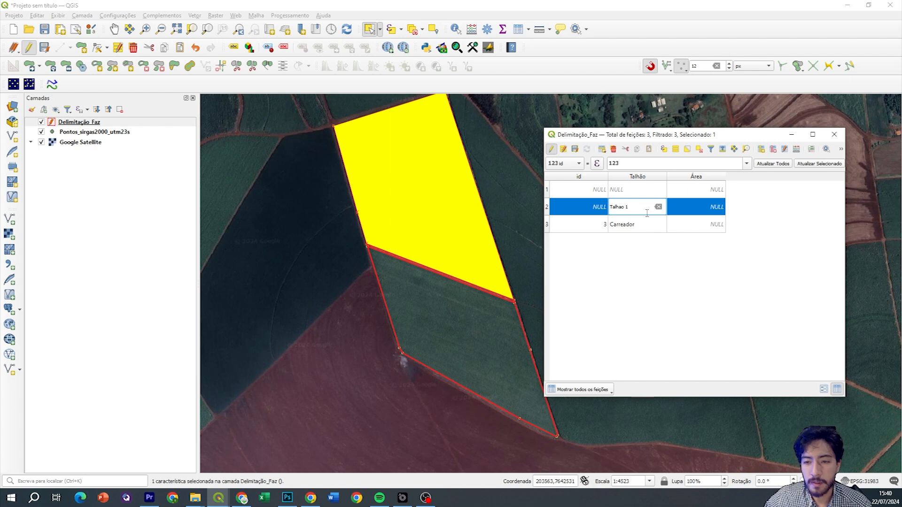
left_click_drag(646, 210, 620, 203)
key("BackSpace")
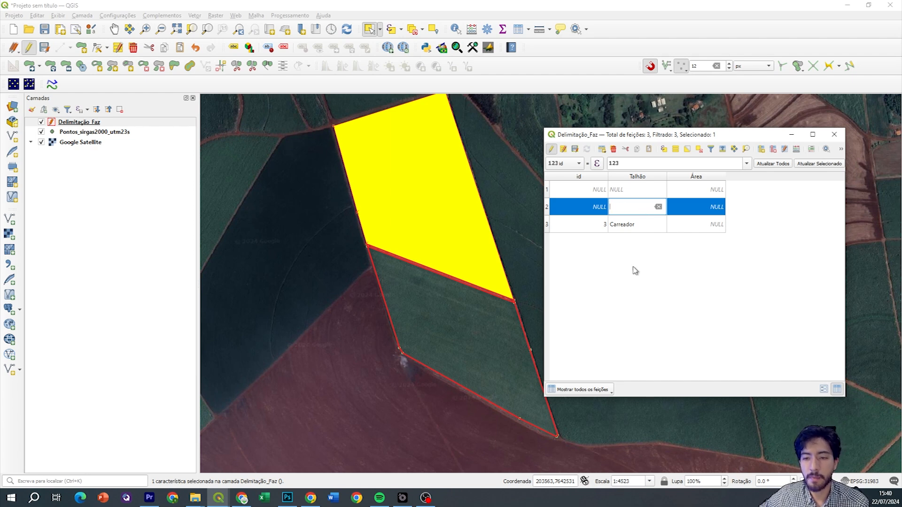
key("Return")
Set the lower parcel to id 1 with the Talhão name Talhao 1
left_click(551, 188)
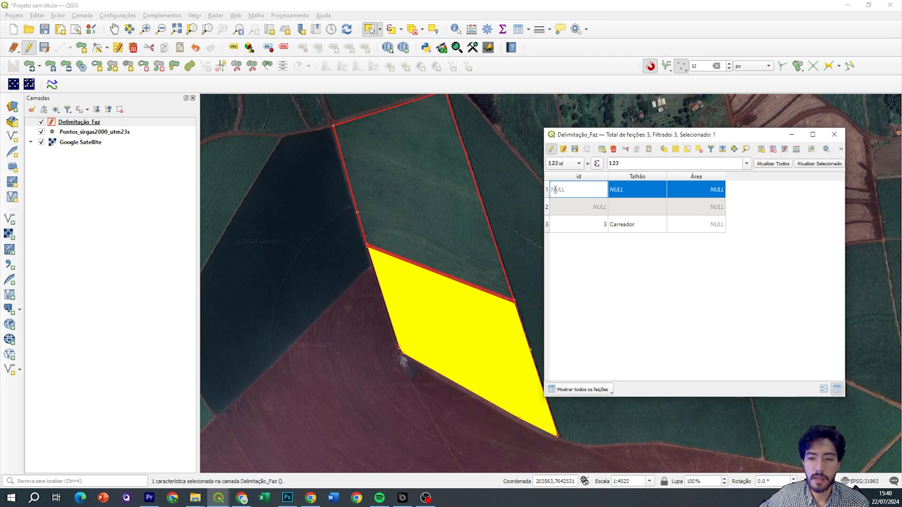
type("1")
key("Tab")
type("t")
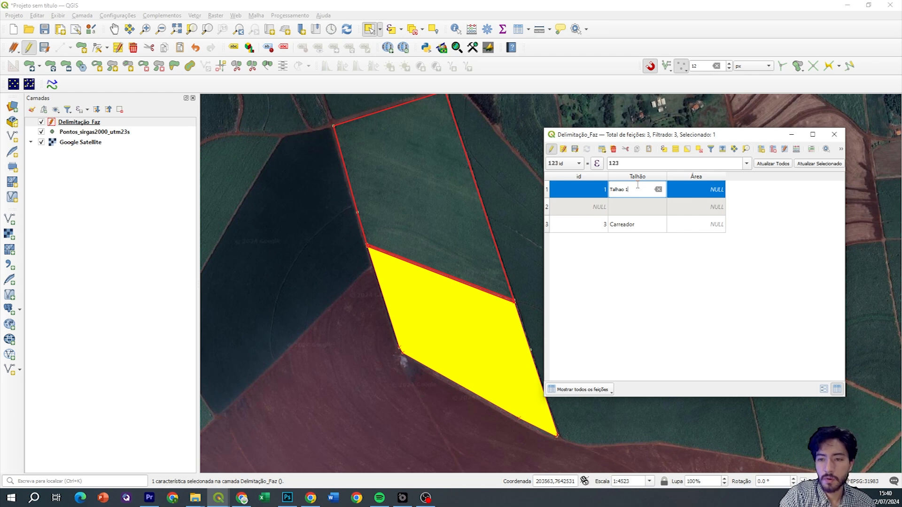
key("Return")
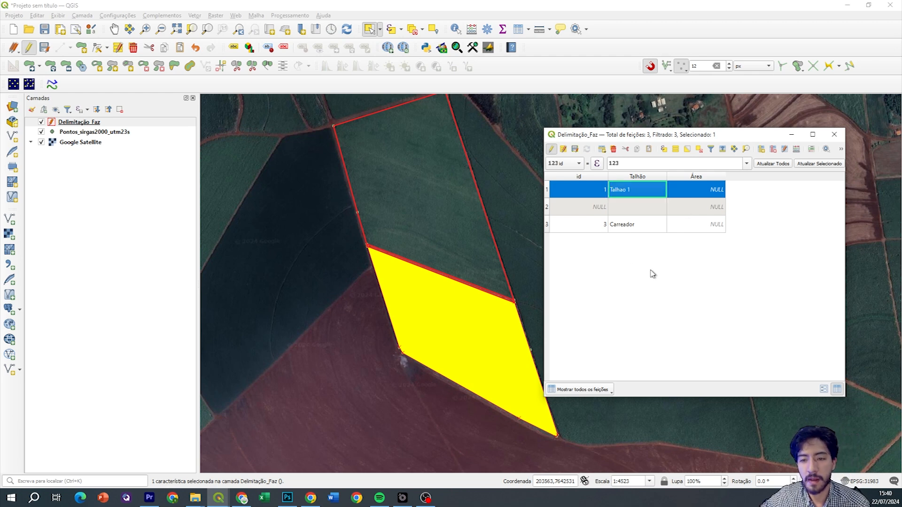
Set the upper parcel to id 2 with the Talhão name Talhao 2
double_click(569, 207)
type("2")
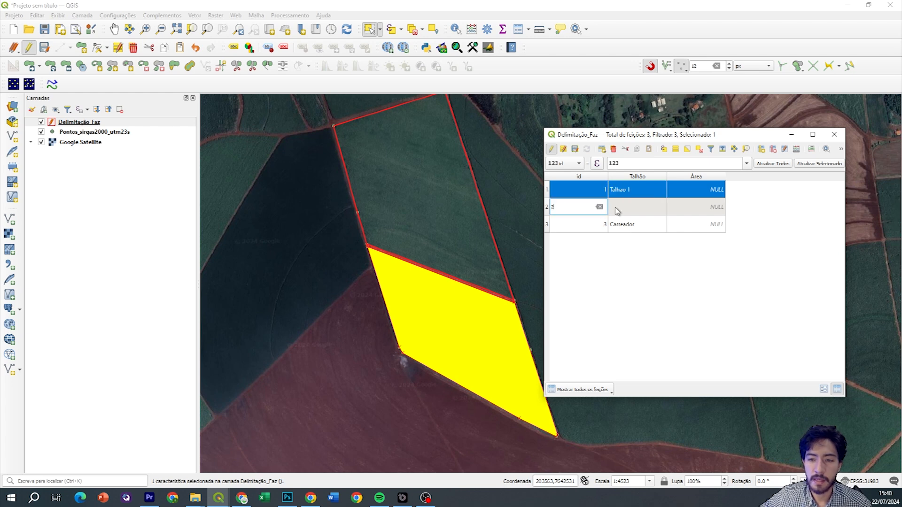
double_click(631, 207)
type("Talhao 2")
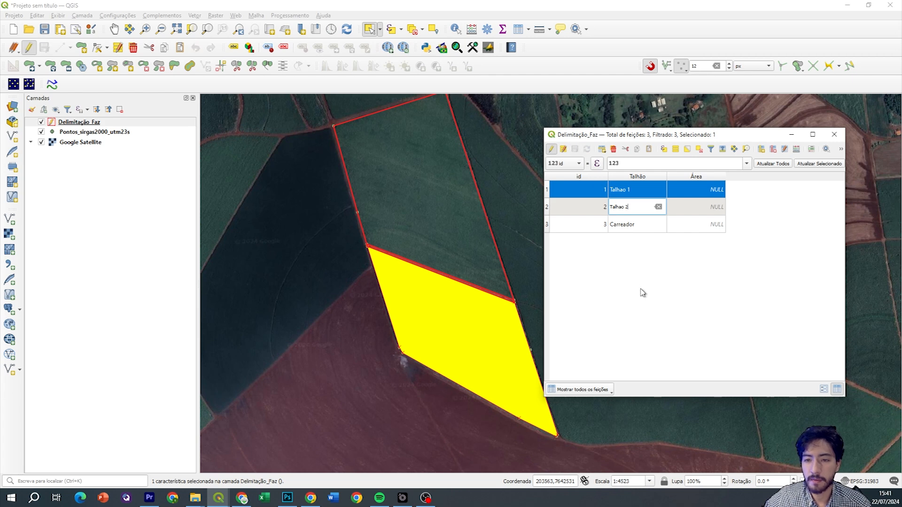
key("Return")
Stop editing, save the attribute edits and close the attribute table
left_click(552, 150)
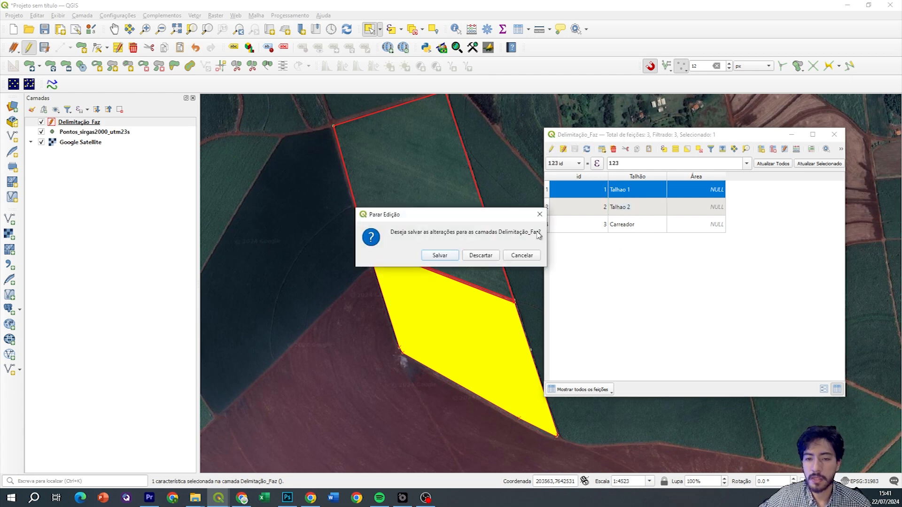
left_click(439, 256)
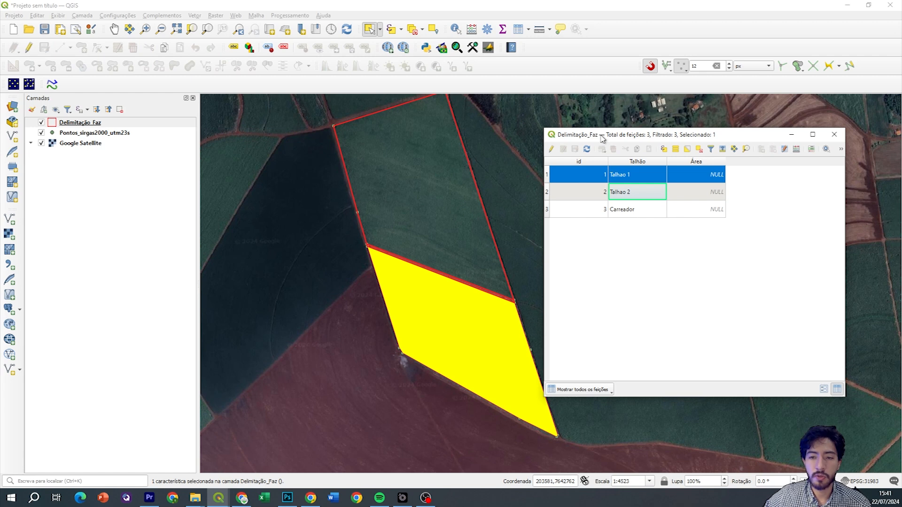
left_click_drag(600, 136, 601, 134)
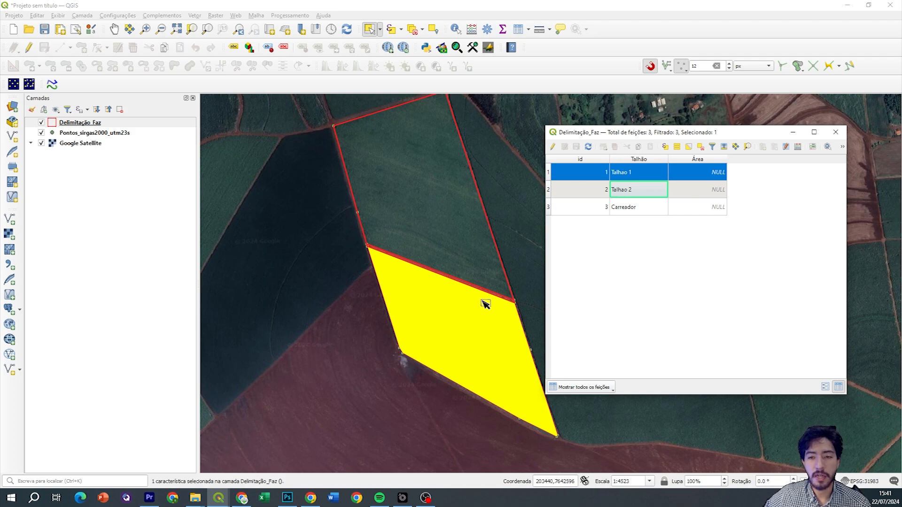
left_click(835, 134)
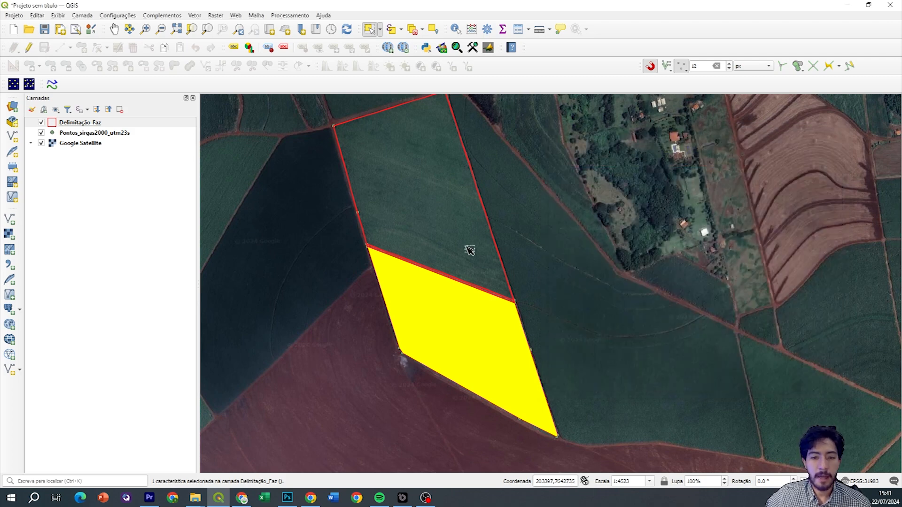
Clear the Delimitação_Faz feature selection and recentre the parcels on the map
left_click(92, 124)
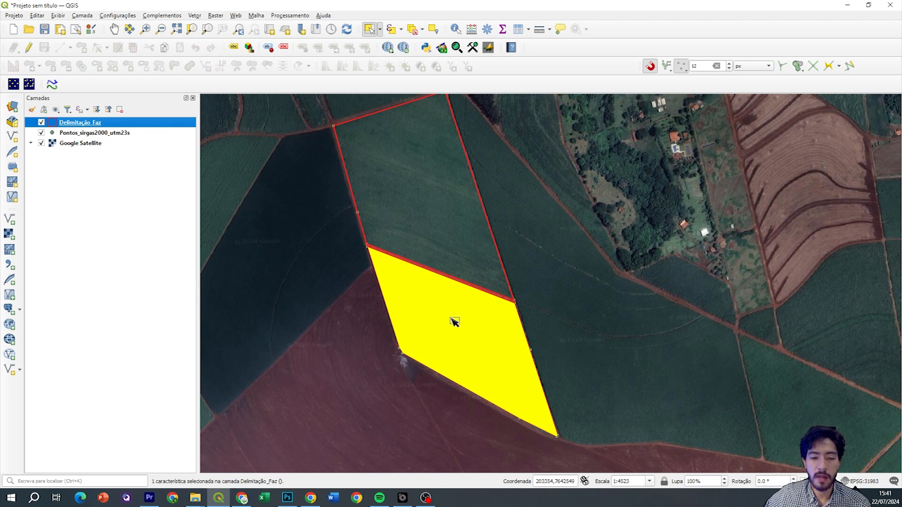
left_click(412, 35)
left_click_drag(459, 261, 475, 251)
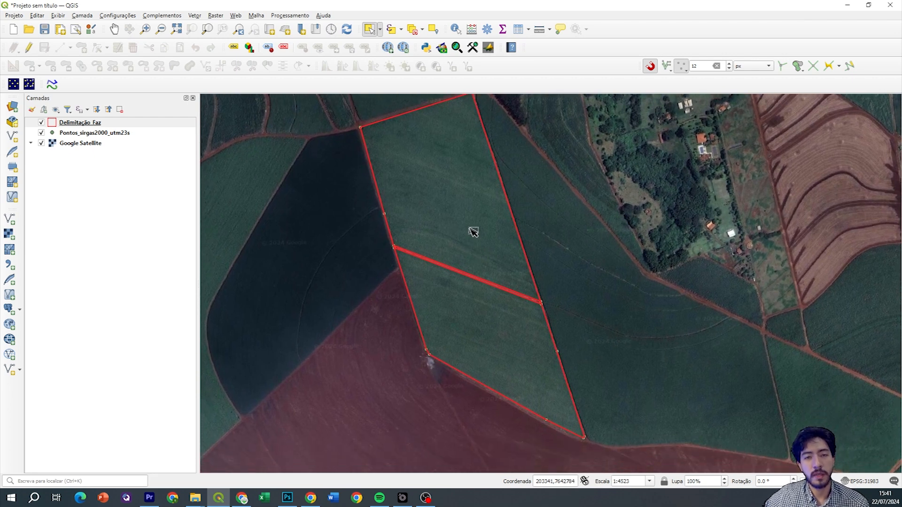
left_click_drag(479, 249, 465, 262)
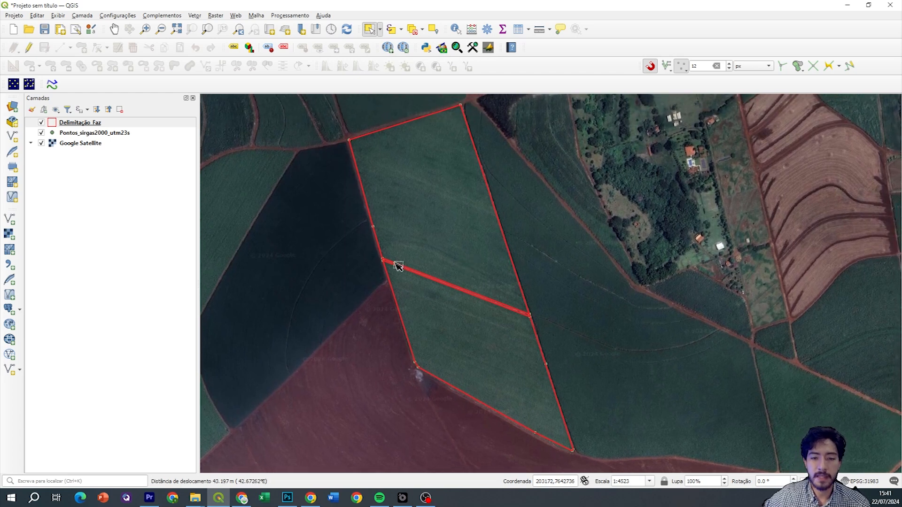
left_click_drag(396, 263, 395, 238)
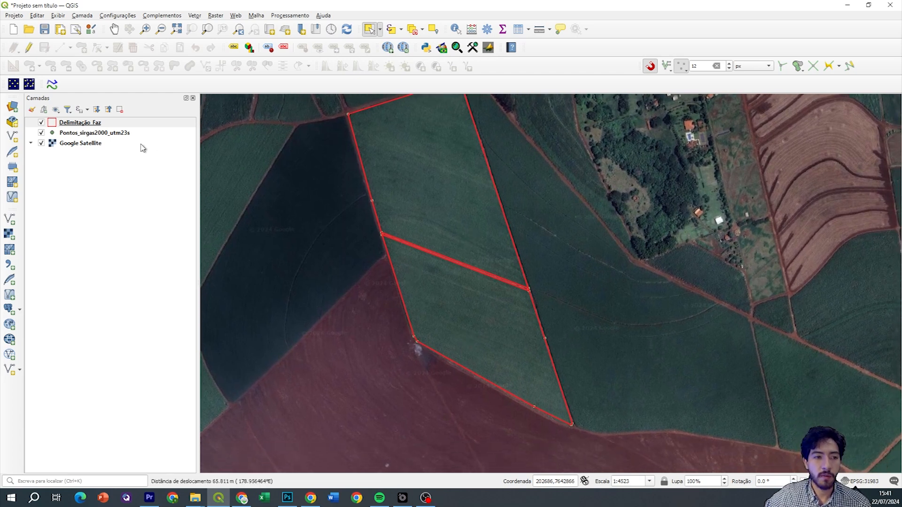
Enable single labels on Delimitação_Faz using the Talhão field as the value
right_click(121, 124)
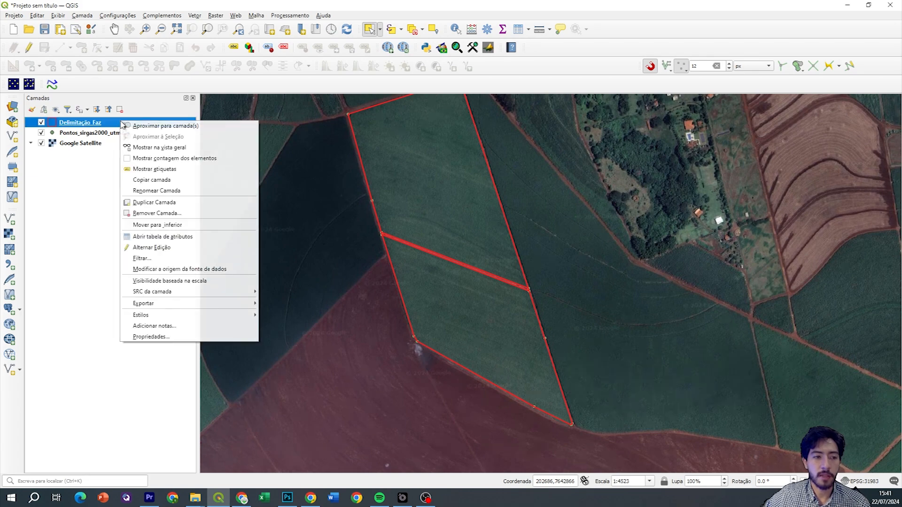
left_click(160, 337)
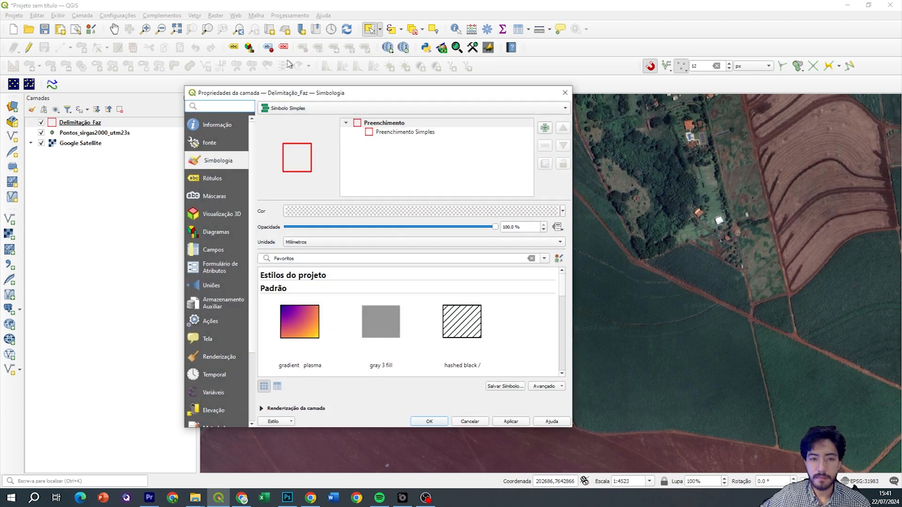
left_click_drag(292, 88, 568, 98)
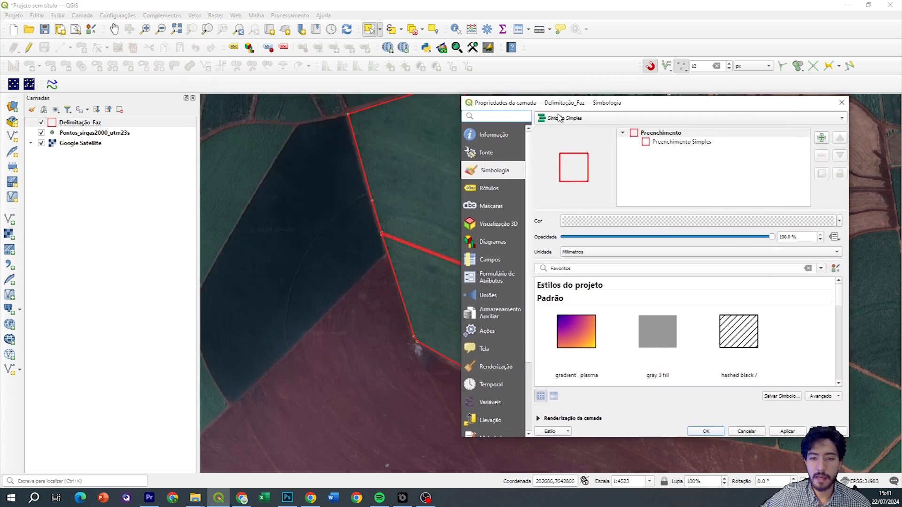
left_click(497, 188)
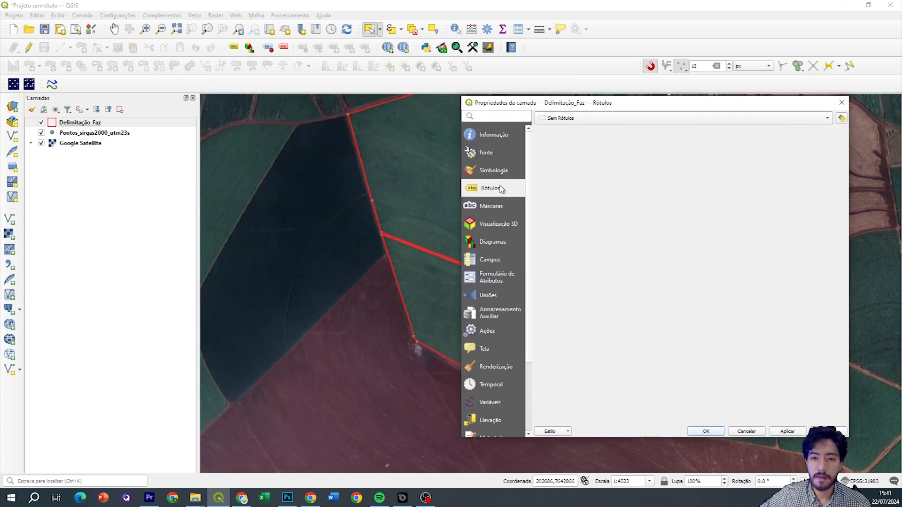
left_click_drag(560, 112, 525, 120)
left_click(533, 127)
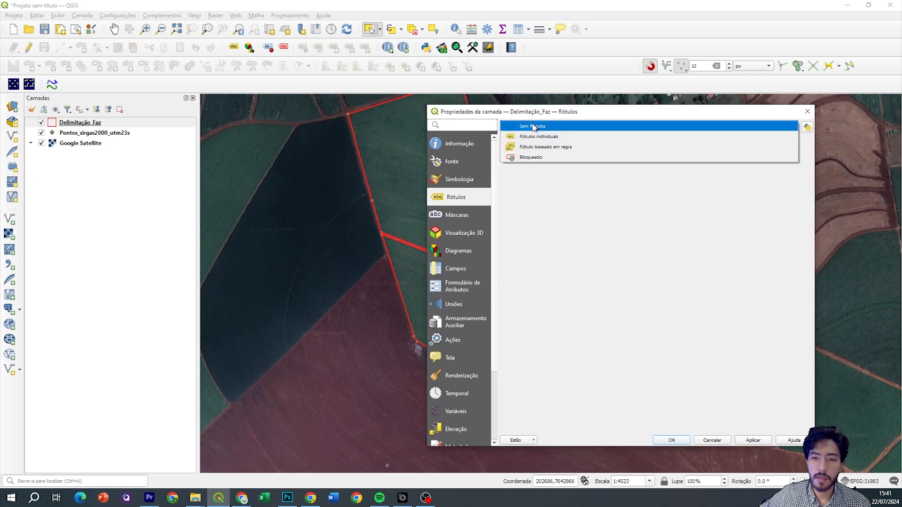
left_click(544, 137)
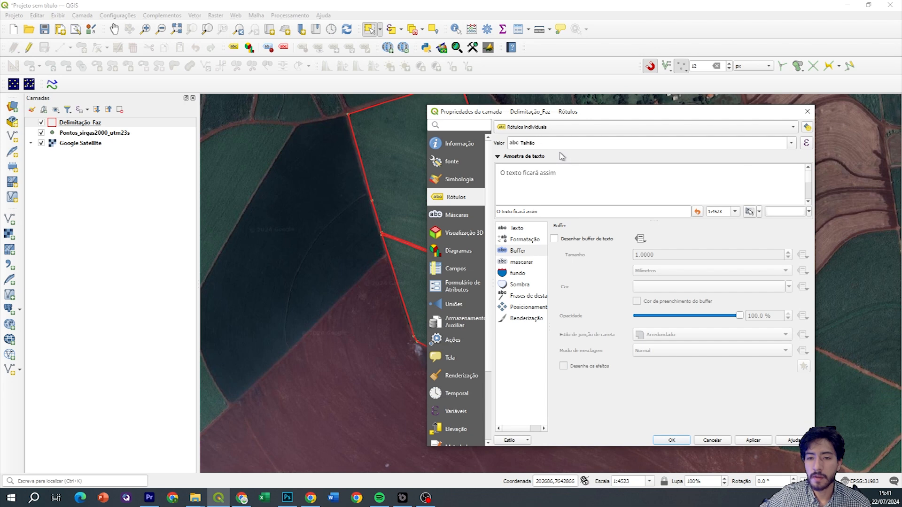
left_click_drag(559, 116, 568, 116)
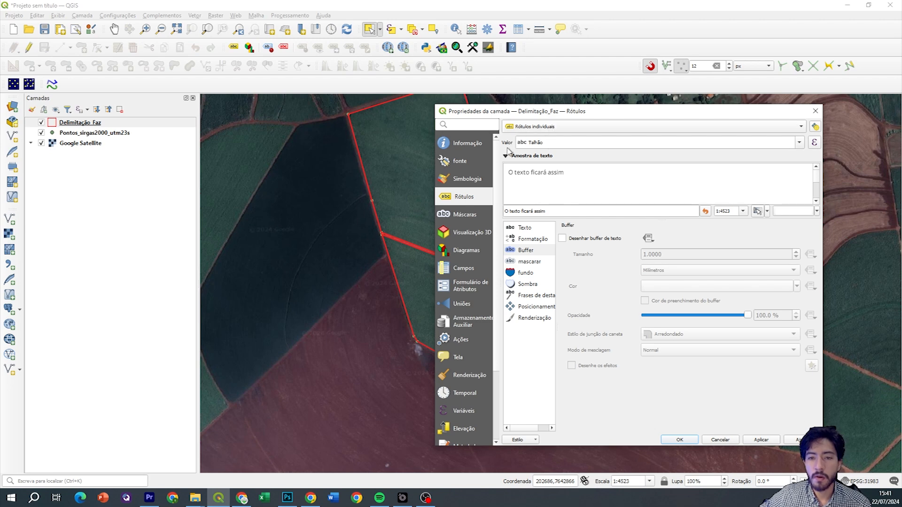
left_click(799, 143)
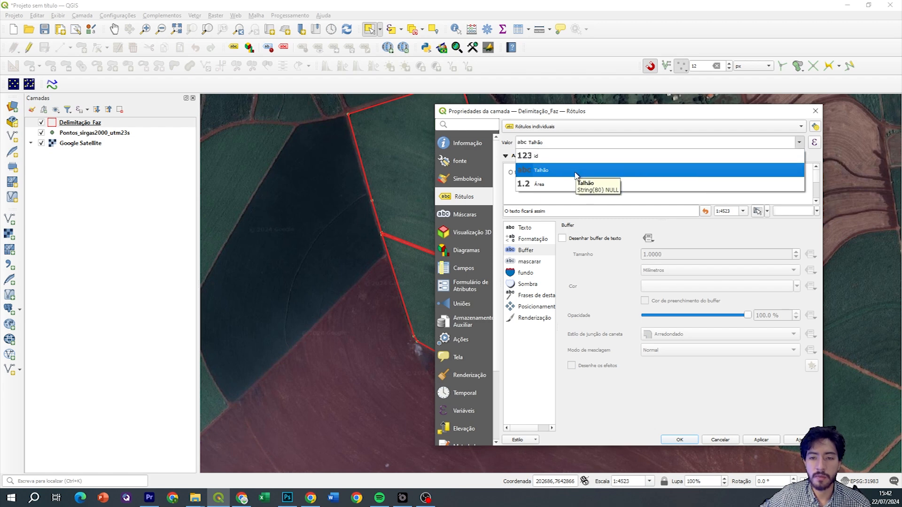
left_click(548, 173)
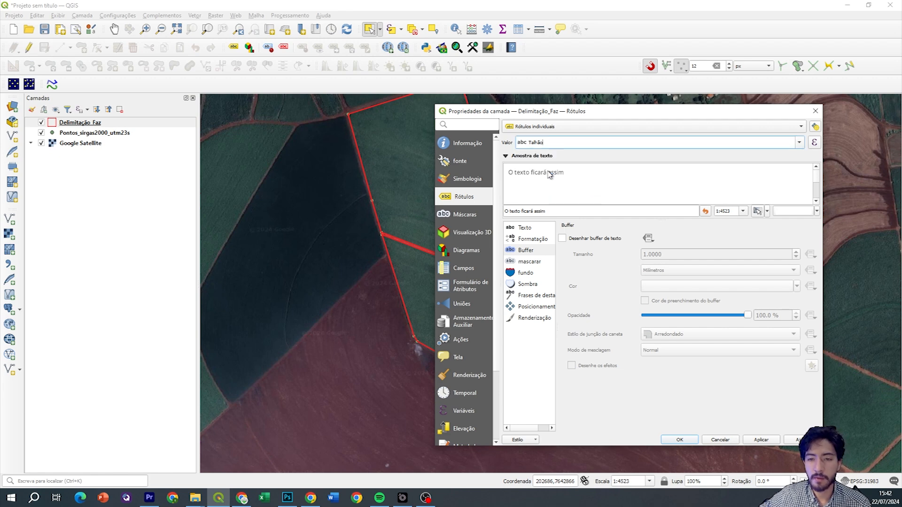
Add a text buffer around the labels and apply the labelling settings
left_click(536, 229)
left_click(592, 240)
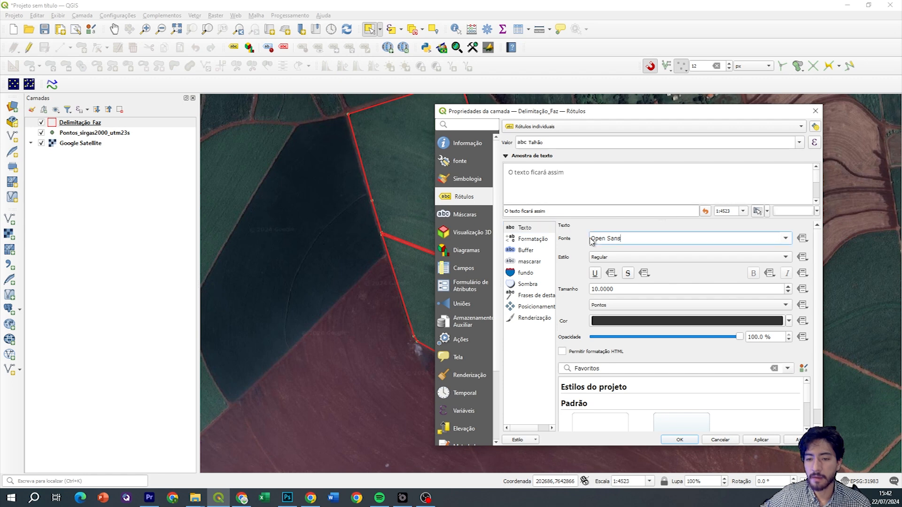
left_click_drag(627, 239, 605, 239)
left_click(593, 239)
left_click_drag(619, 290, 606, 288)
left_click(535, 250)
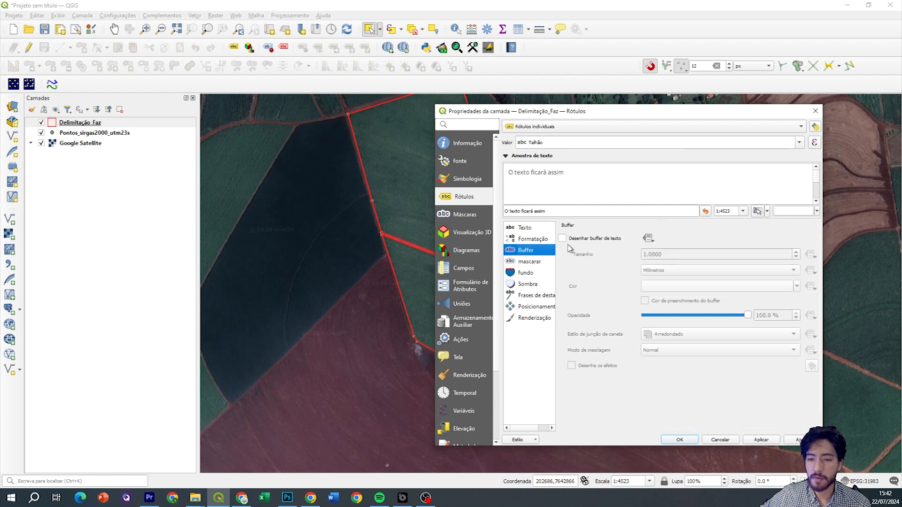
left_click(563, 238)
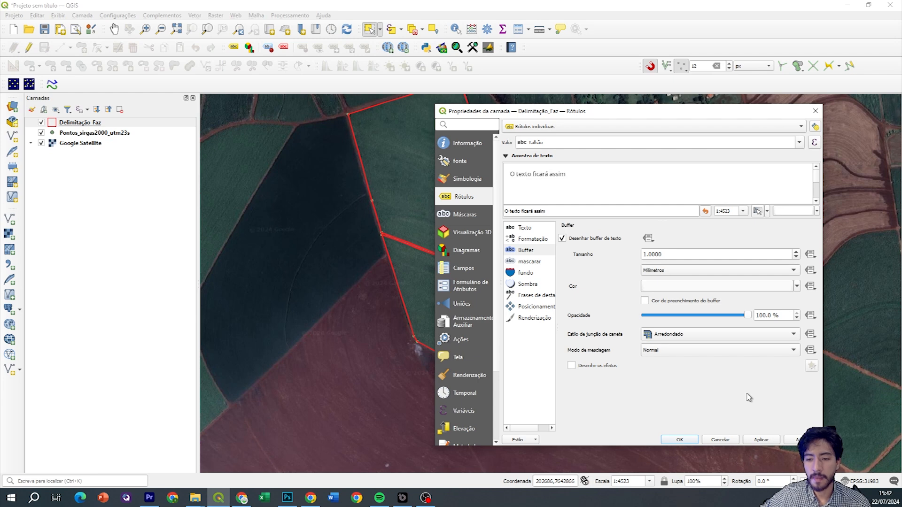
left_click_drag(601, 112, 733, 113)
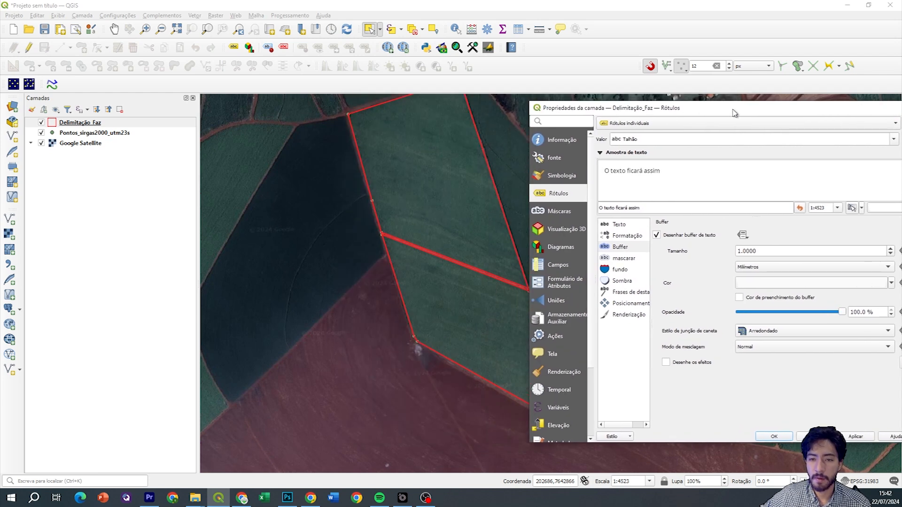
left_click(848, 438)
left_click(781, 438)
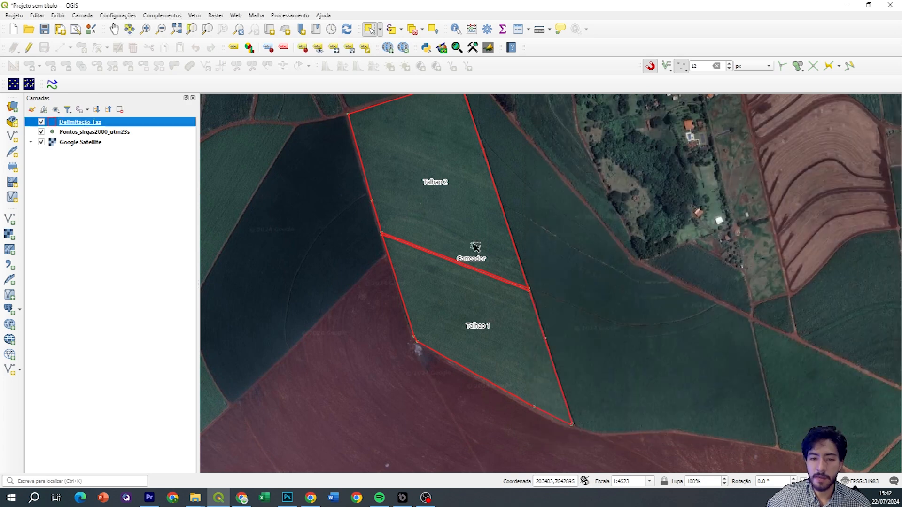
Set the parcel label font to ObjektivMk2W03-Black and apply it
scroll(436, 187, "up", 1)
scroll(437, 189, "down", 1)
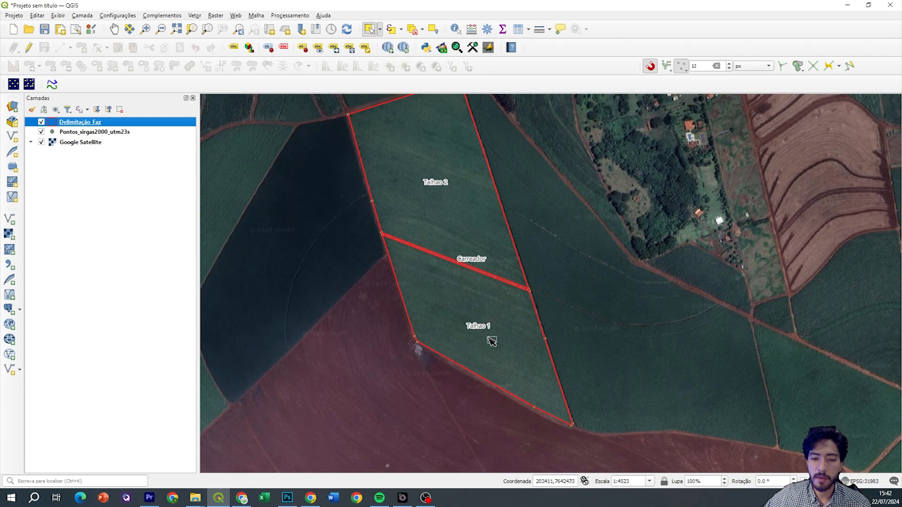
right_click(166, 124)
left_click(217, 335)
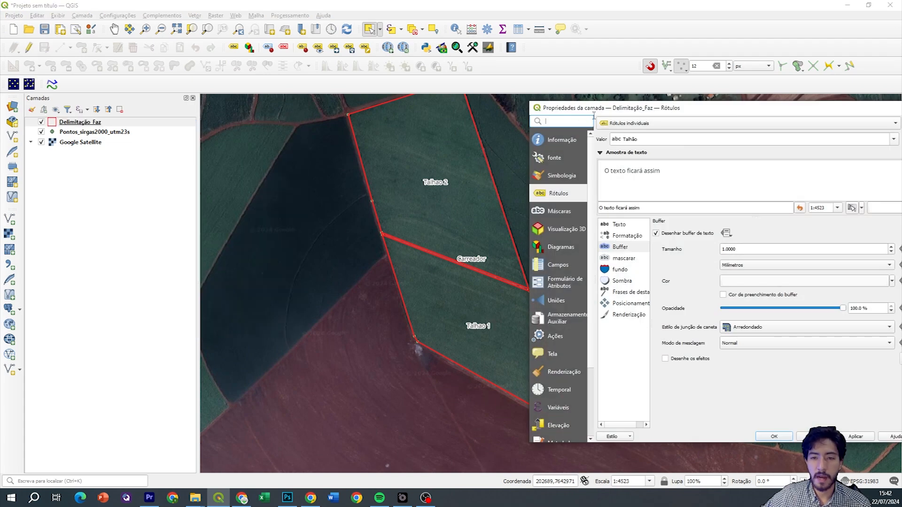
left_click_drag(610, 112, 604, 89)
left_click(571, 201)
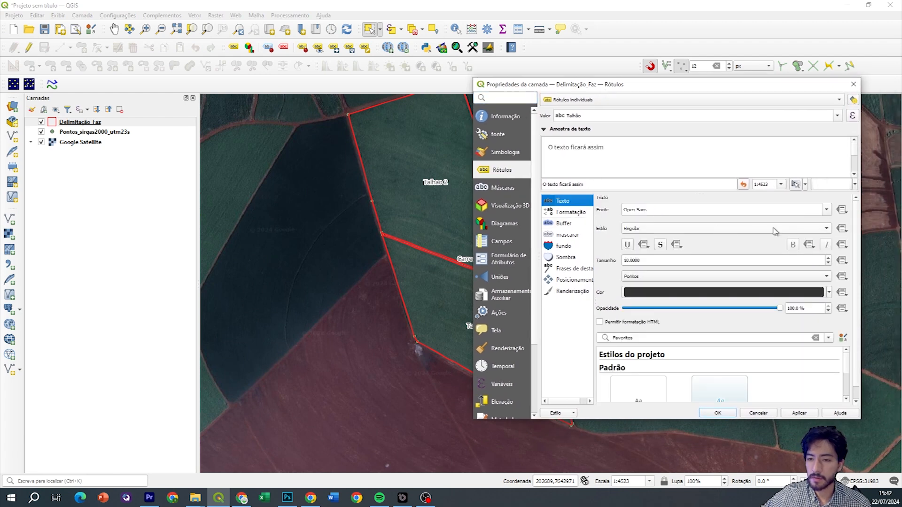
left_click(826, 210)
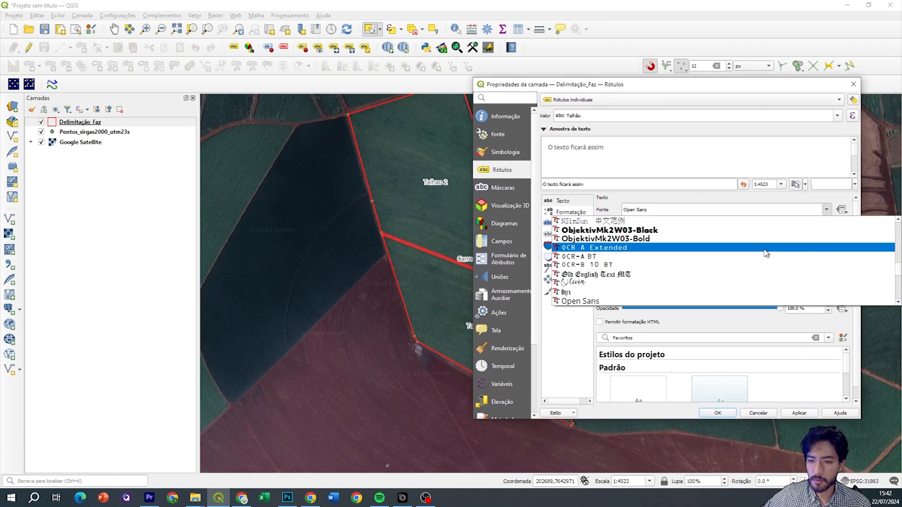
left_click(688, 230)
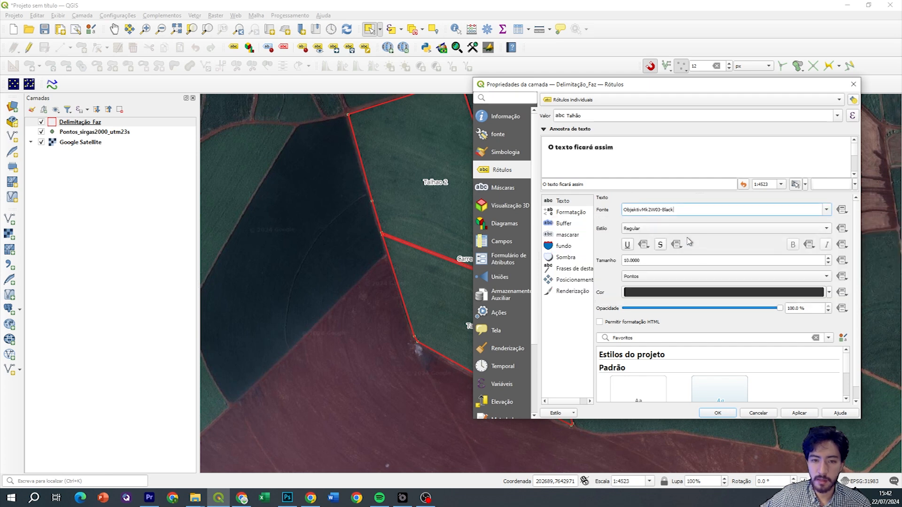
left_click(798, 414)
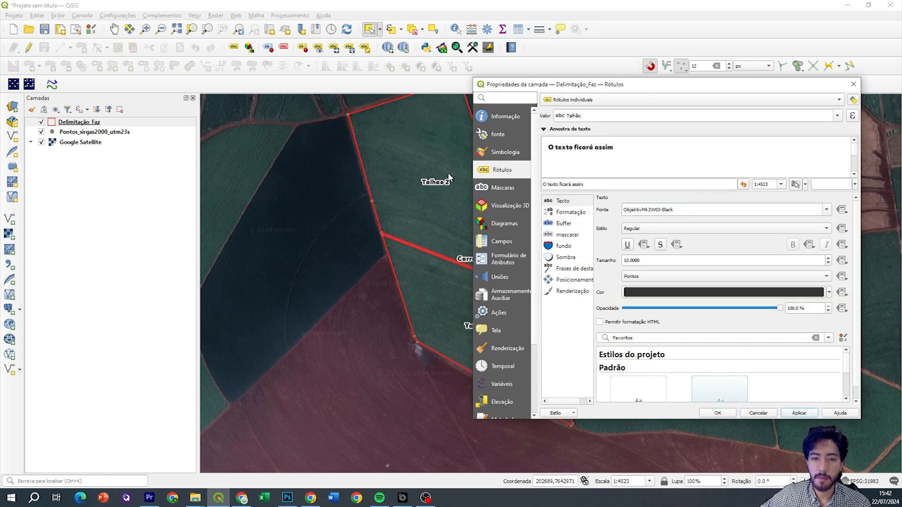
Turn the label underline on and back off, then close the layer properties
left_click(629, 245)
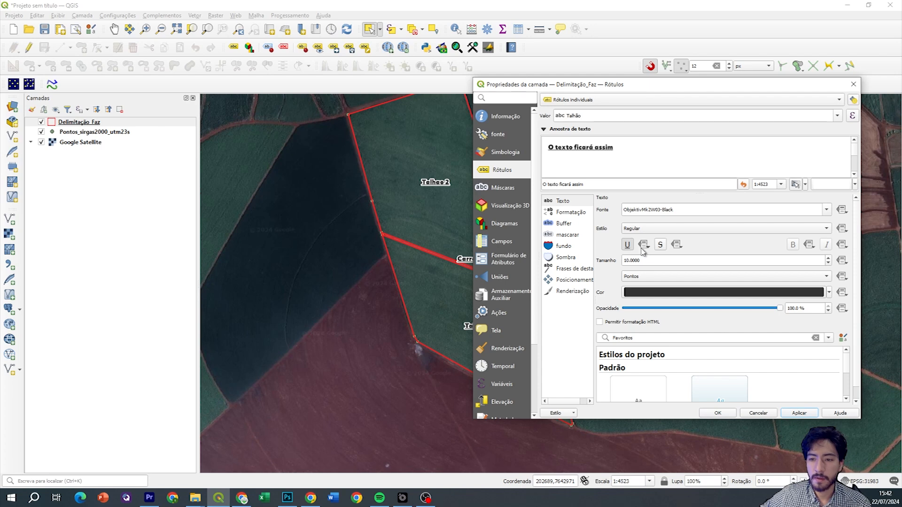
left_click(629, 245)
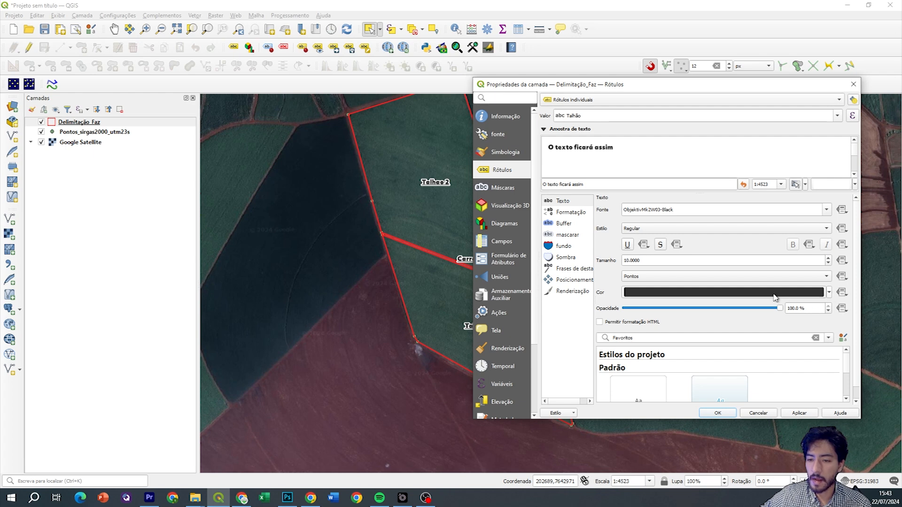
scroll(720, 325, "down", 1)
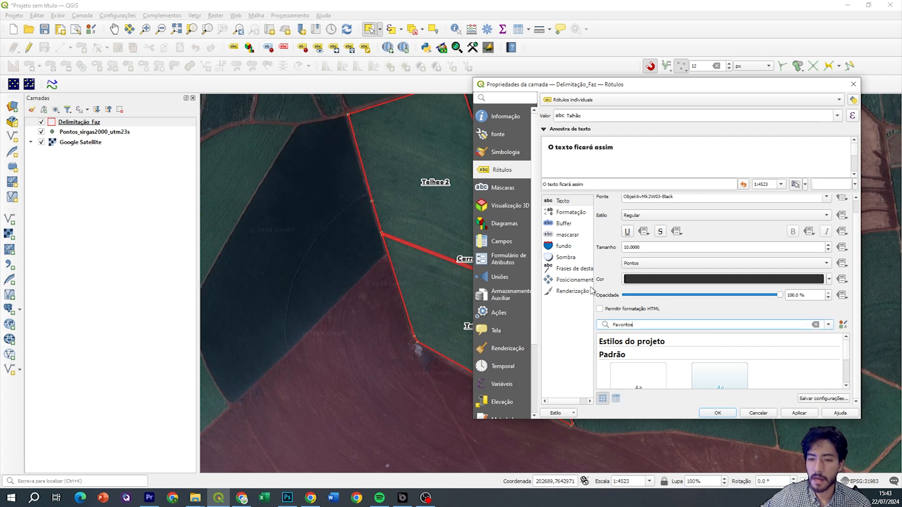
left_click(576, 212)
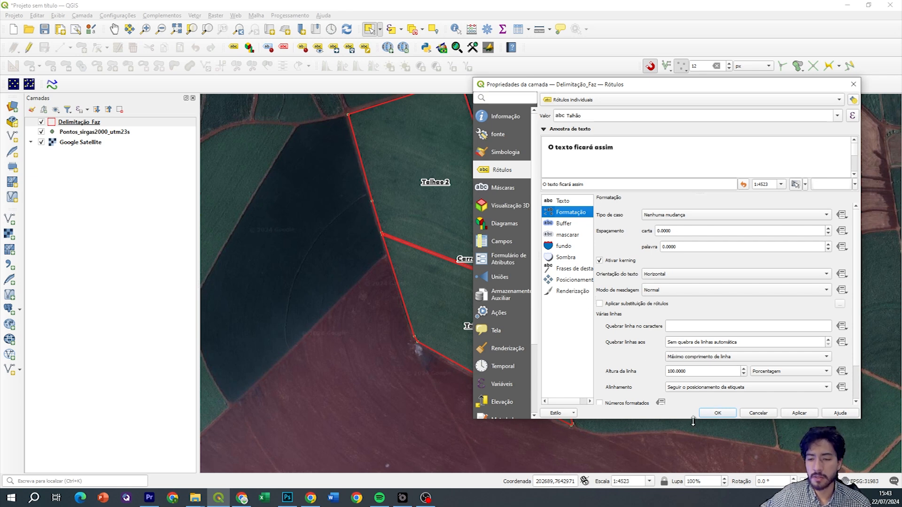
left_click(717, 413)
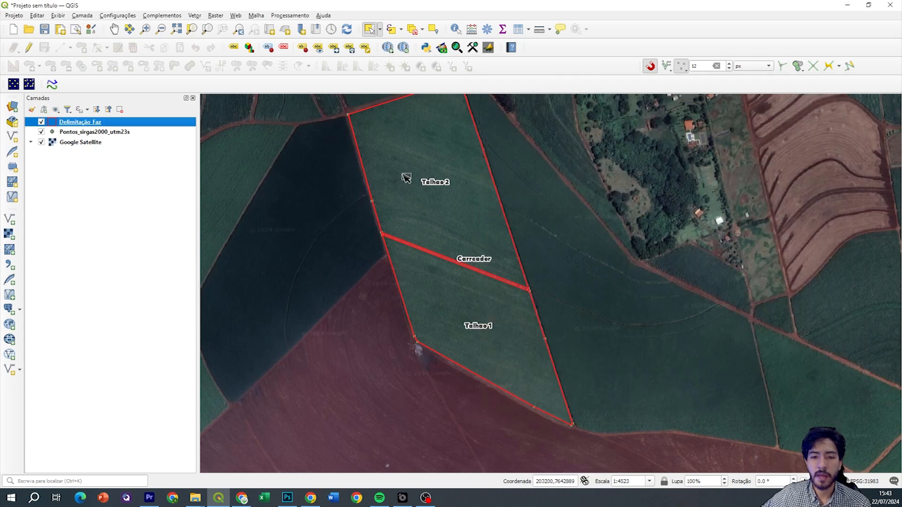
left_click_drag(527, 218, 526, 268)
scroll(517, 269, "down", 1)
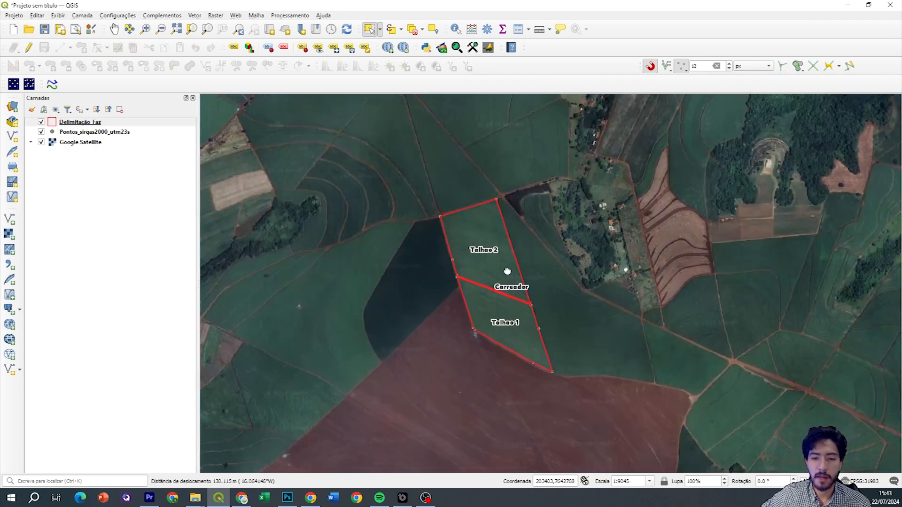
scroll(507, 246, "up", 1)
left_click(120, 125)
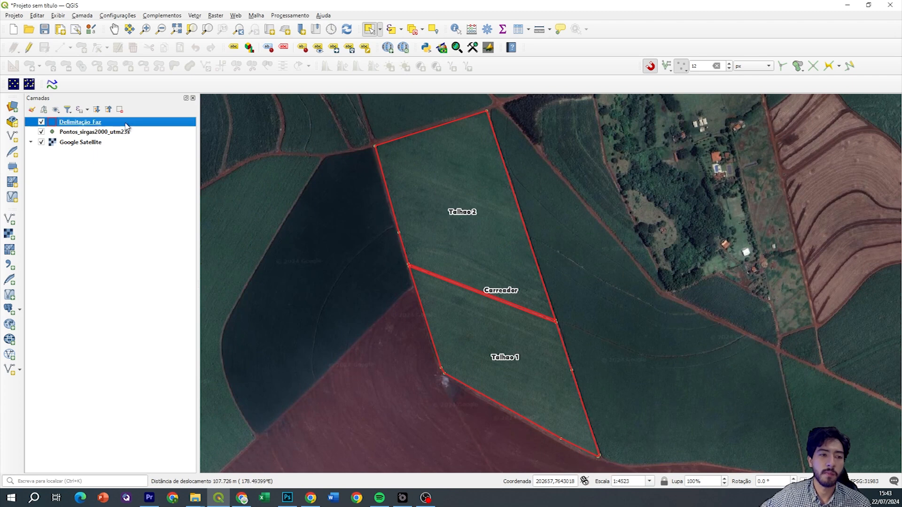
left_click_drag(523, 216, 526, 224)
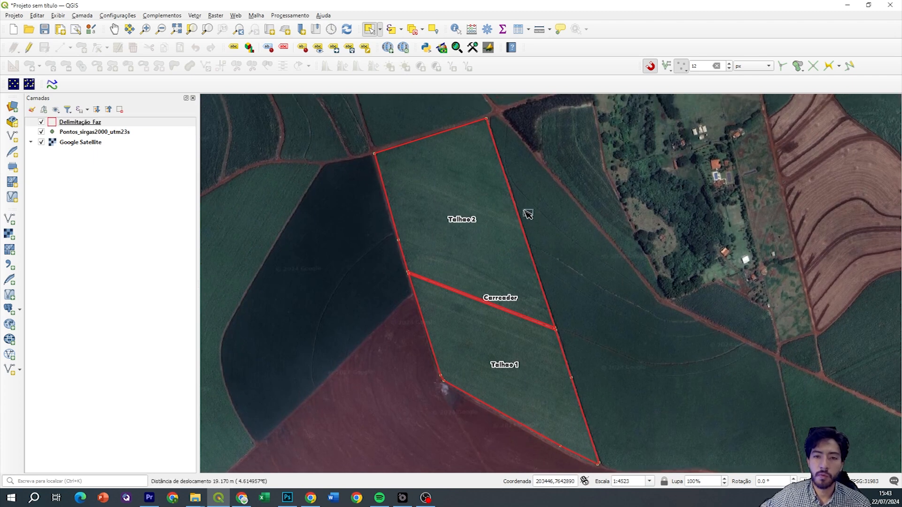
left_click_drag(468, 327, 460, 283)
left_click_drag(467, 216, 471, 243)
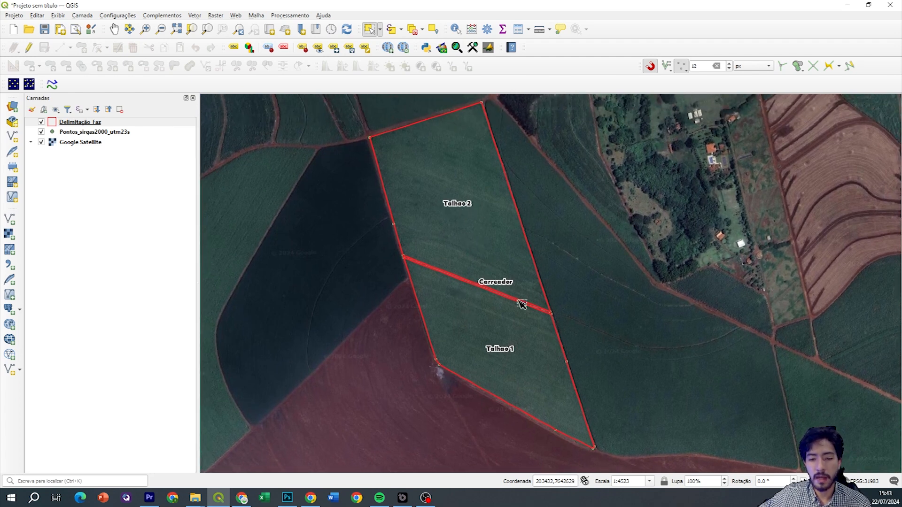
right_click(174, 123)
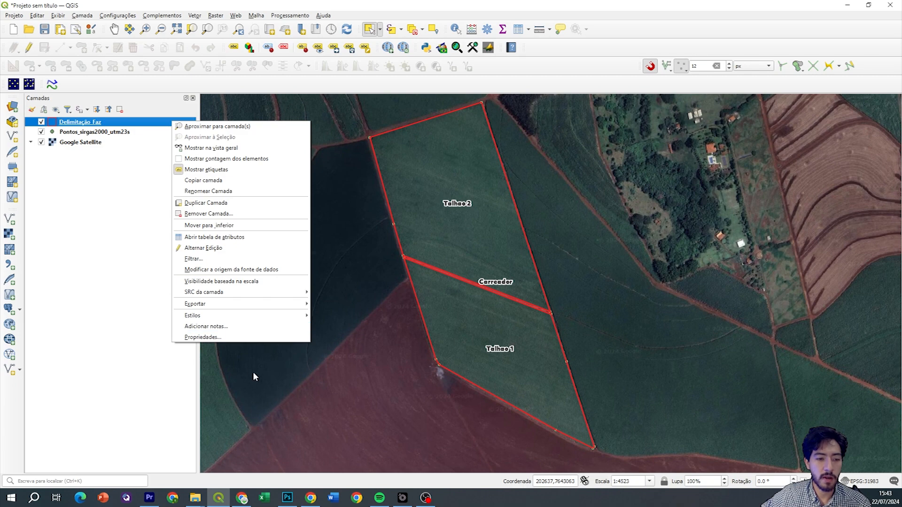
left_click(235, 338)
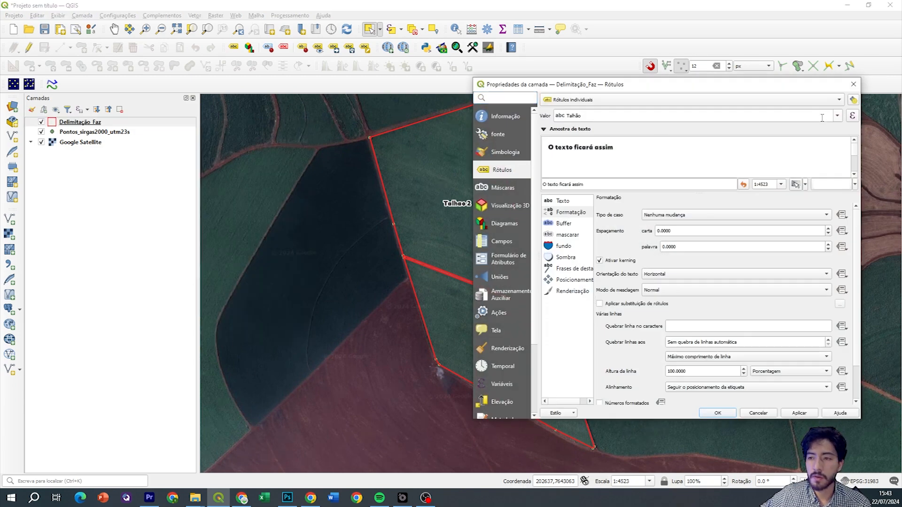
Switch the label value to the id field so parcels show 1, 2 and 3
left_click(836, 116)
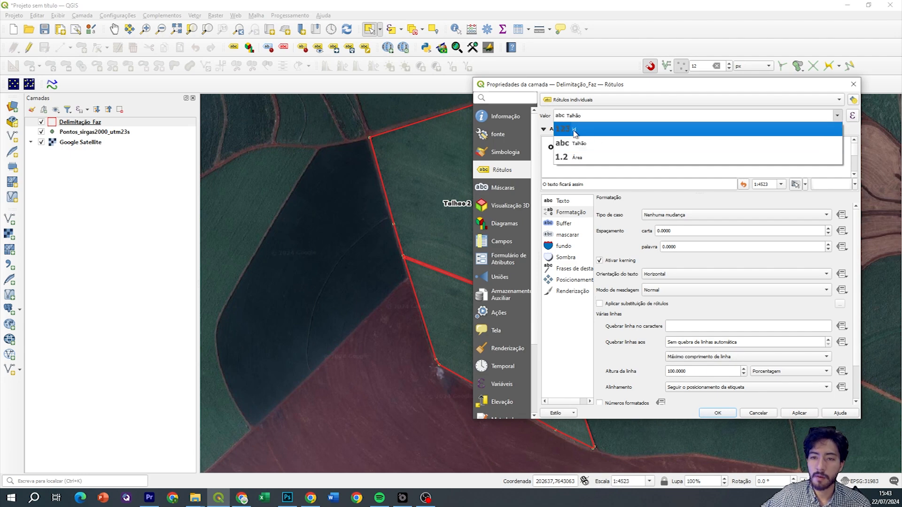
left_click(586, 132)
left_click(791, 414)
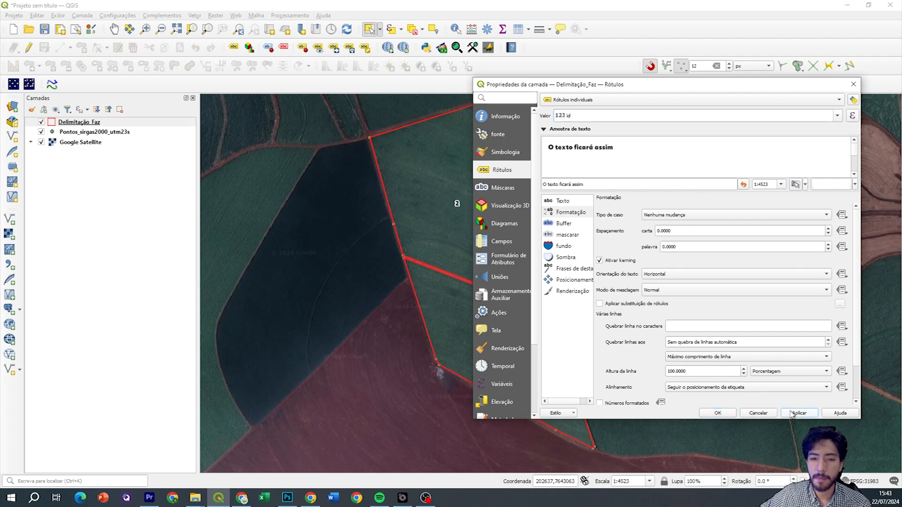
left_click(723, 413)
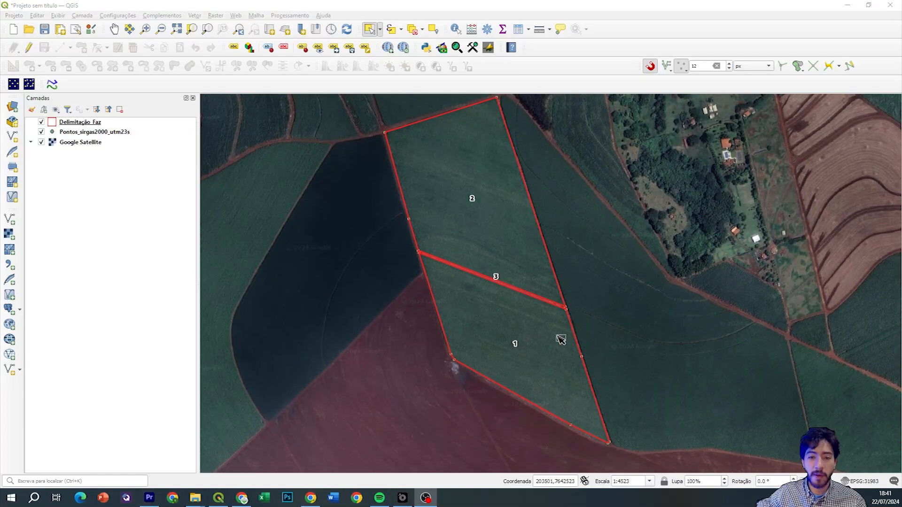
left_click_drag(543, 277, 550, 300)
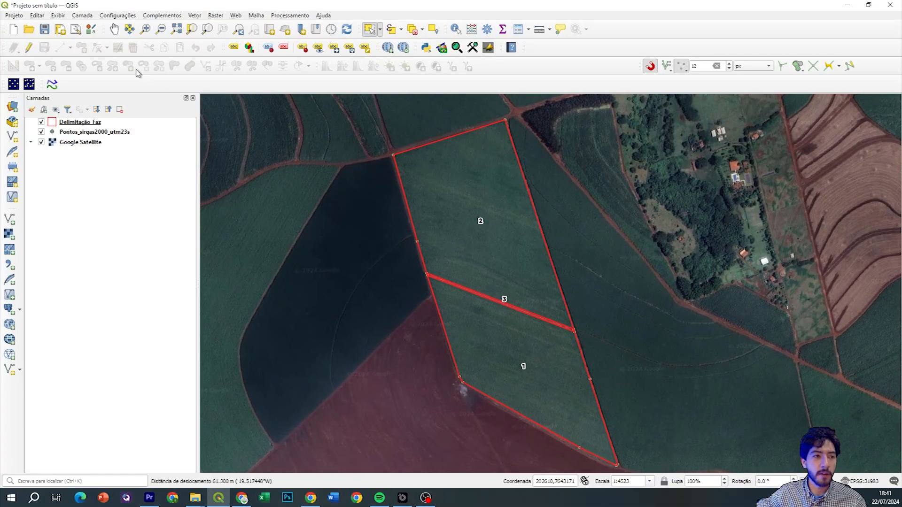
left_click(103, 124)
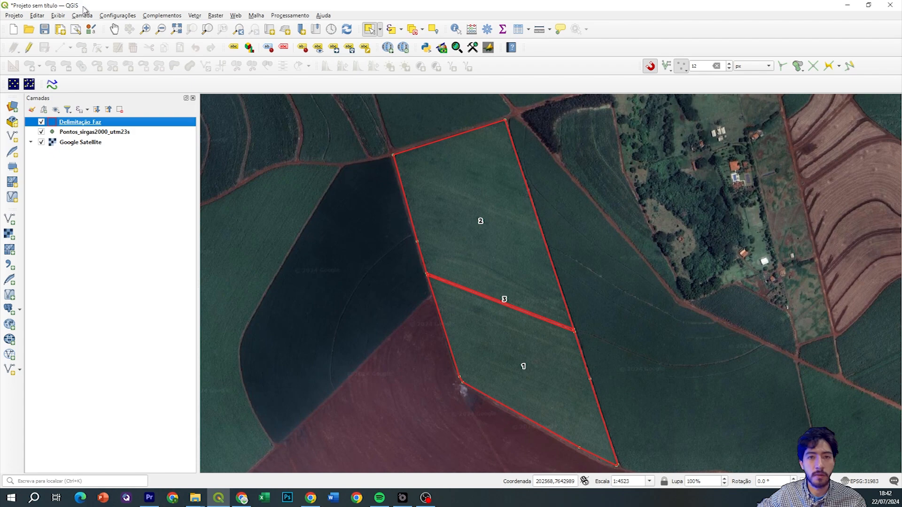
Save the project under the new name projeto_inicial2
left_click(21, 17)
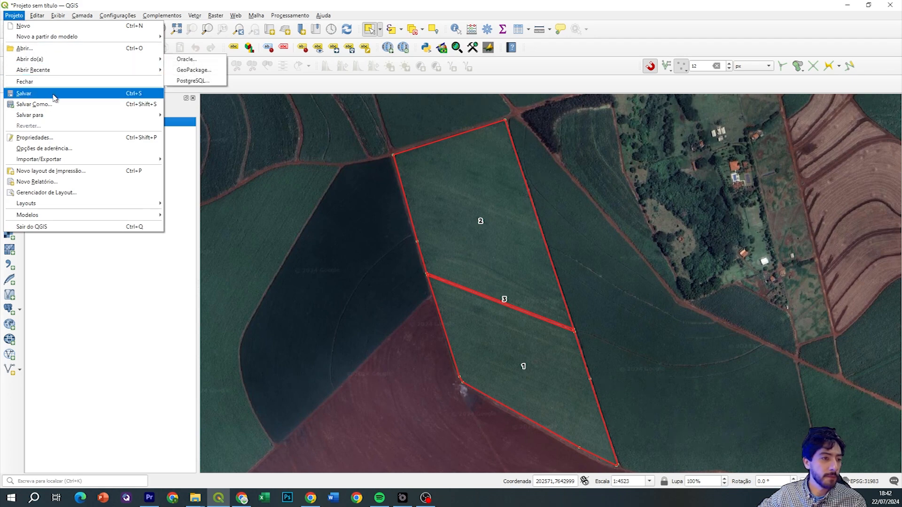
left_click(64, 104)
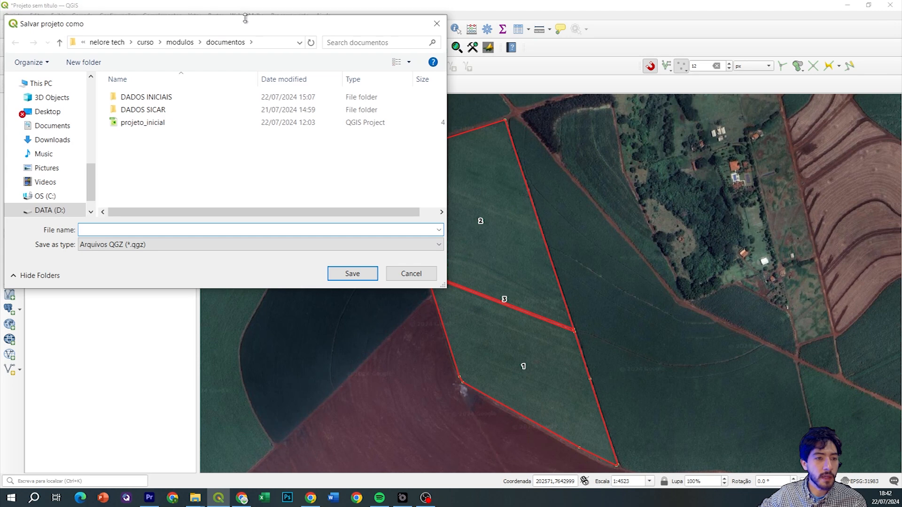
left_click_drag(243, 27, 341, 48)
left_click(282, 140)
left_click(247, 247)
left_click(248, 247)
type("2")
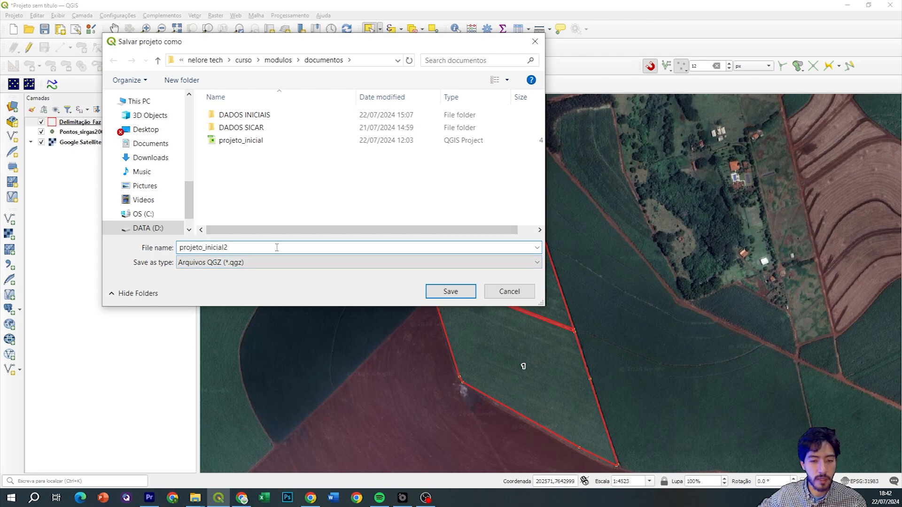
left_click(457, 297)
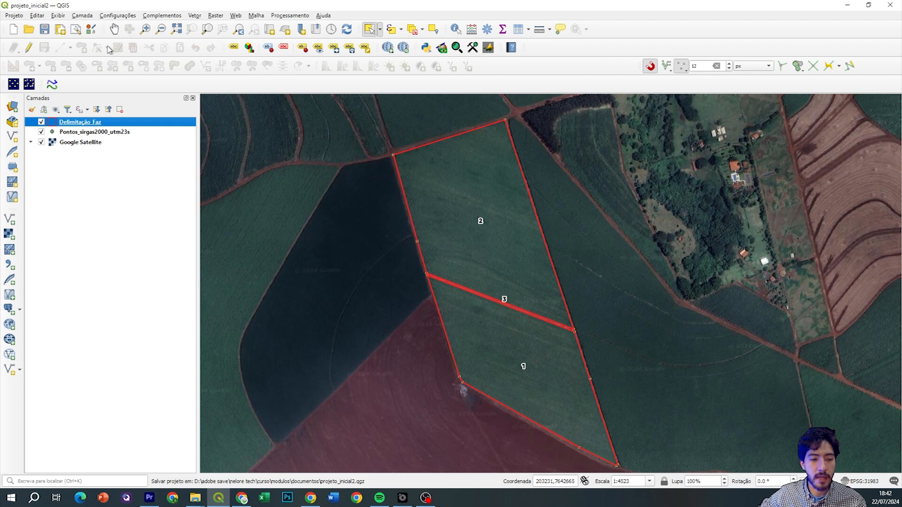
Remove the Delimitação Faz layer from the project
right_click(104, 122)
left_click(141, 215)
key("Escape")
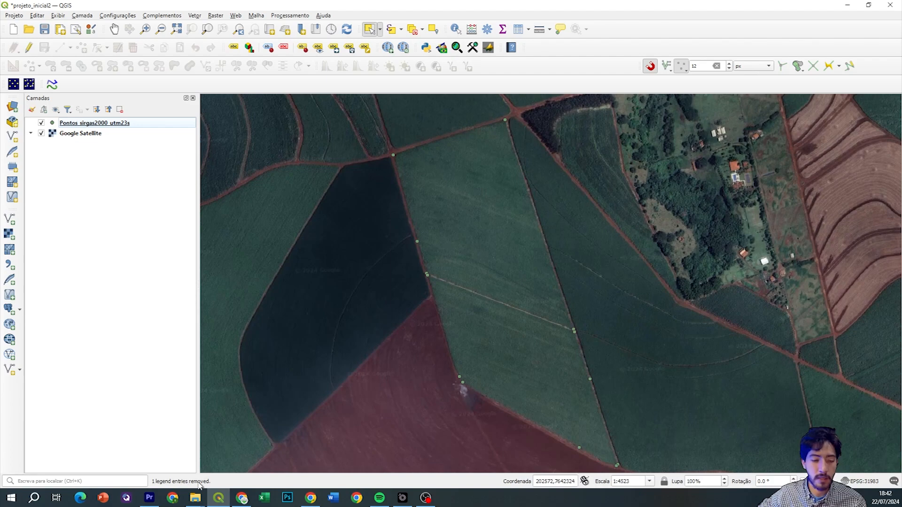
Drag the Delimitação_Faz shapefile from the DADOS INICIAIS folder into the QGIS layers
left_click(195, 497)
left_click_drag(582, 81, 546, 74)
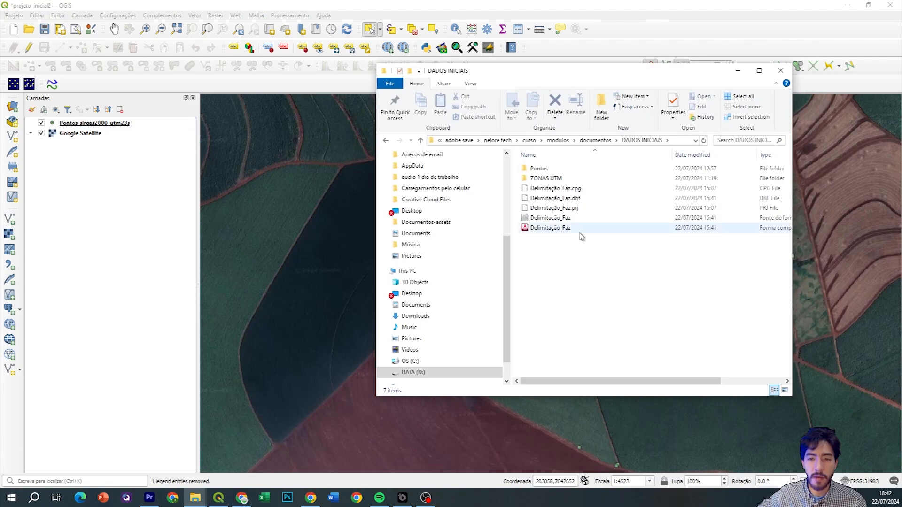
left_click_drag(587, 223, 150, 188)
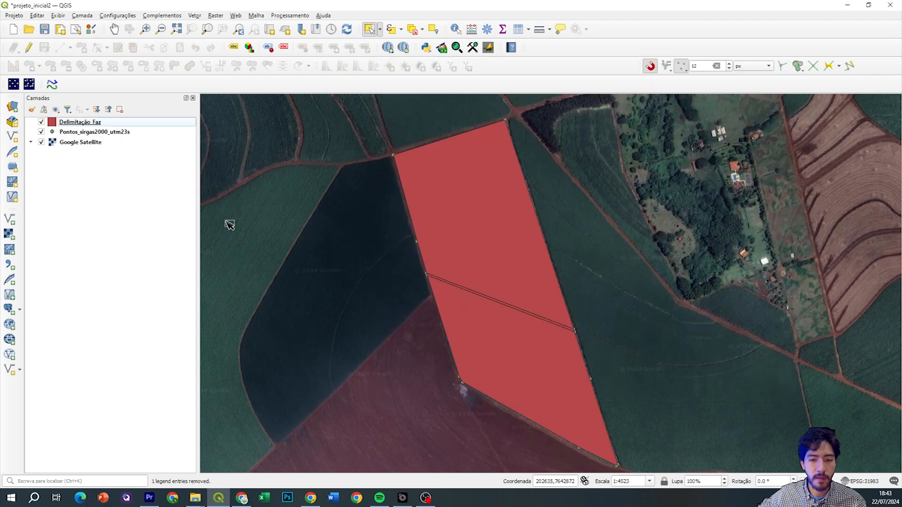
Frame the red parcels, then select the upper parcel followed by the lower Talhao 1 parcel
scroll(449, 264, "up", 1)
scroll(444, 261, "up", 1)
left_click_drag(507, 311, 495, 261)
scroll(455, 242, "down", 1)
scroll(455, 241, "down", 1)
left_click_drag(457, 231, 447, 257)
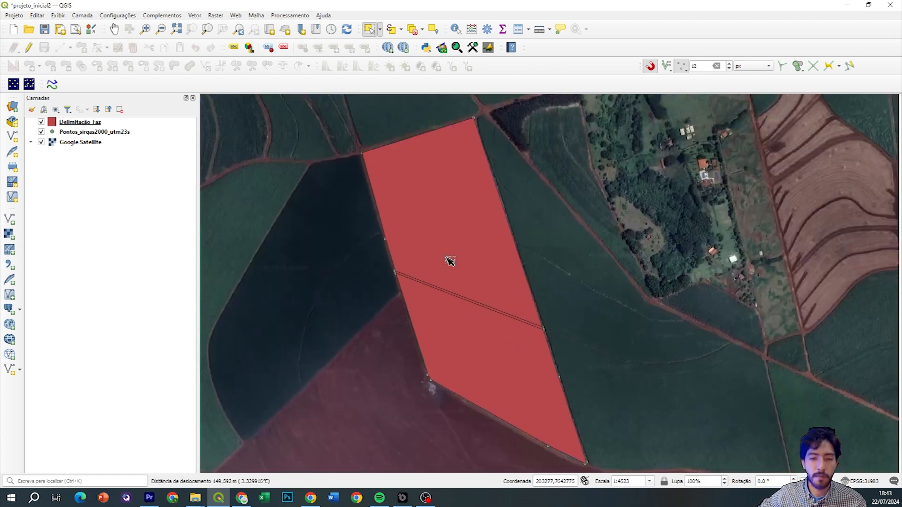
left_click_drag(413, 215, 403, 191)
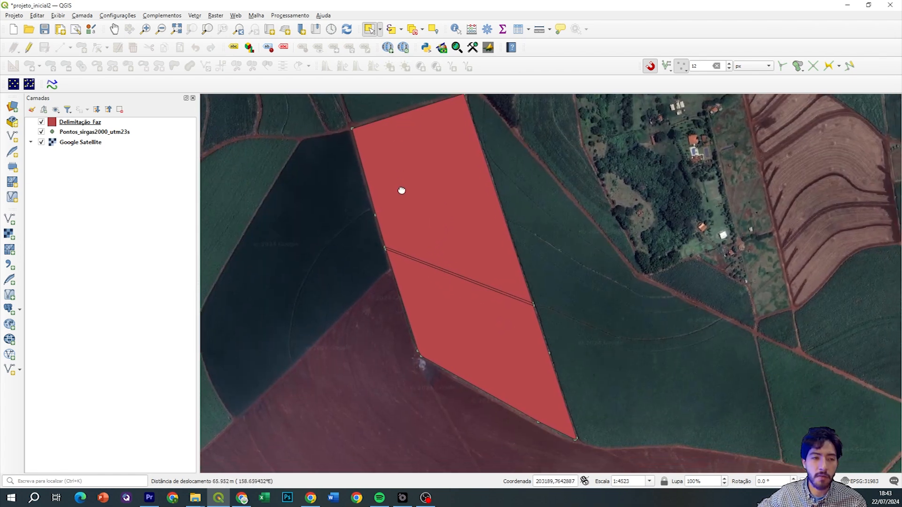
right_click(146, 122)
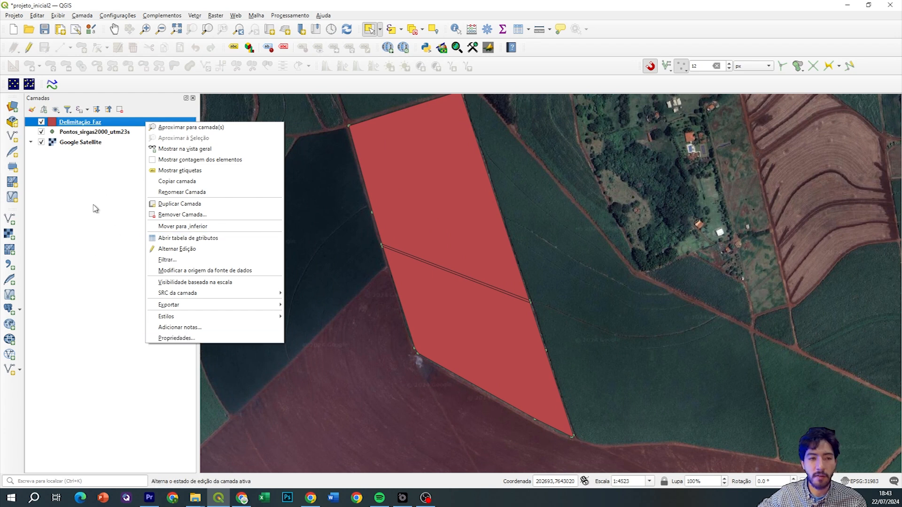
left_click(107, 199)
left_click_drag(432, 163, 422, 183)
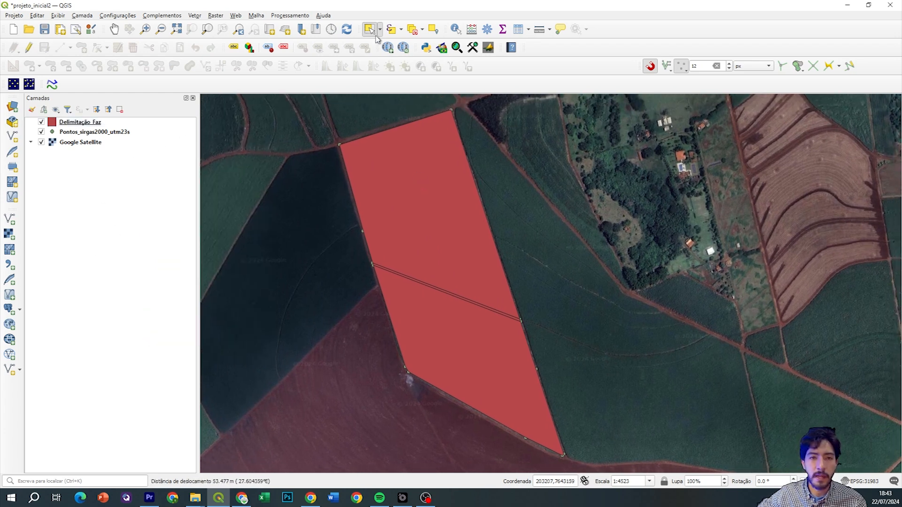
left_click(437, 222)
left_click_drag(448, 330, 443, 277)
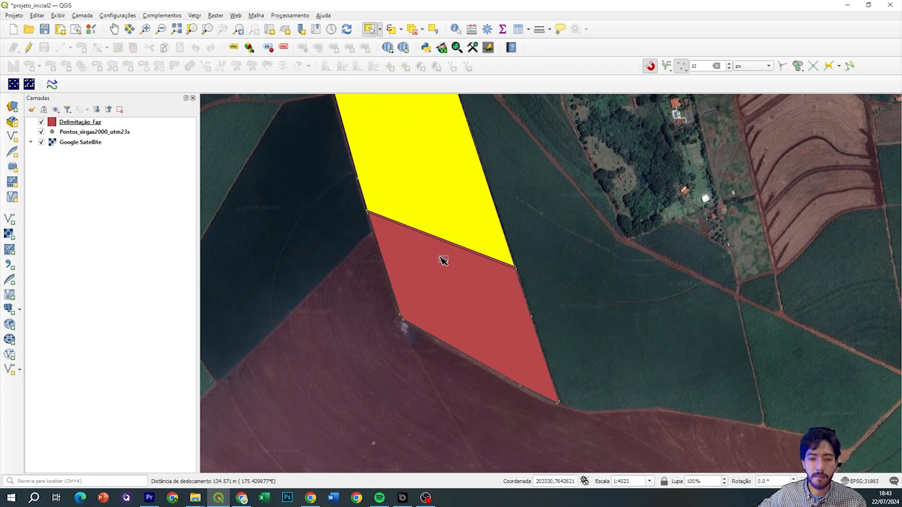
left_click(475, 290)
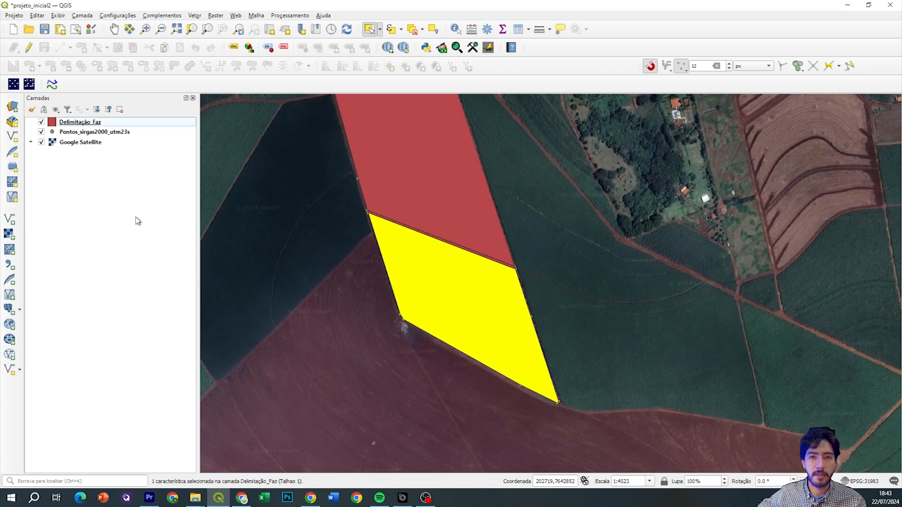